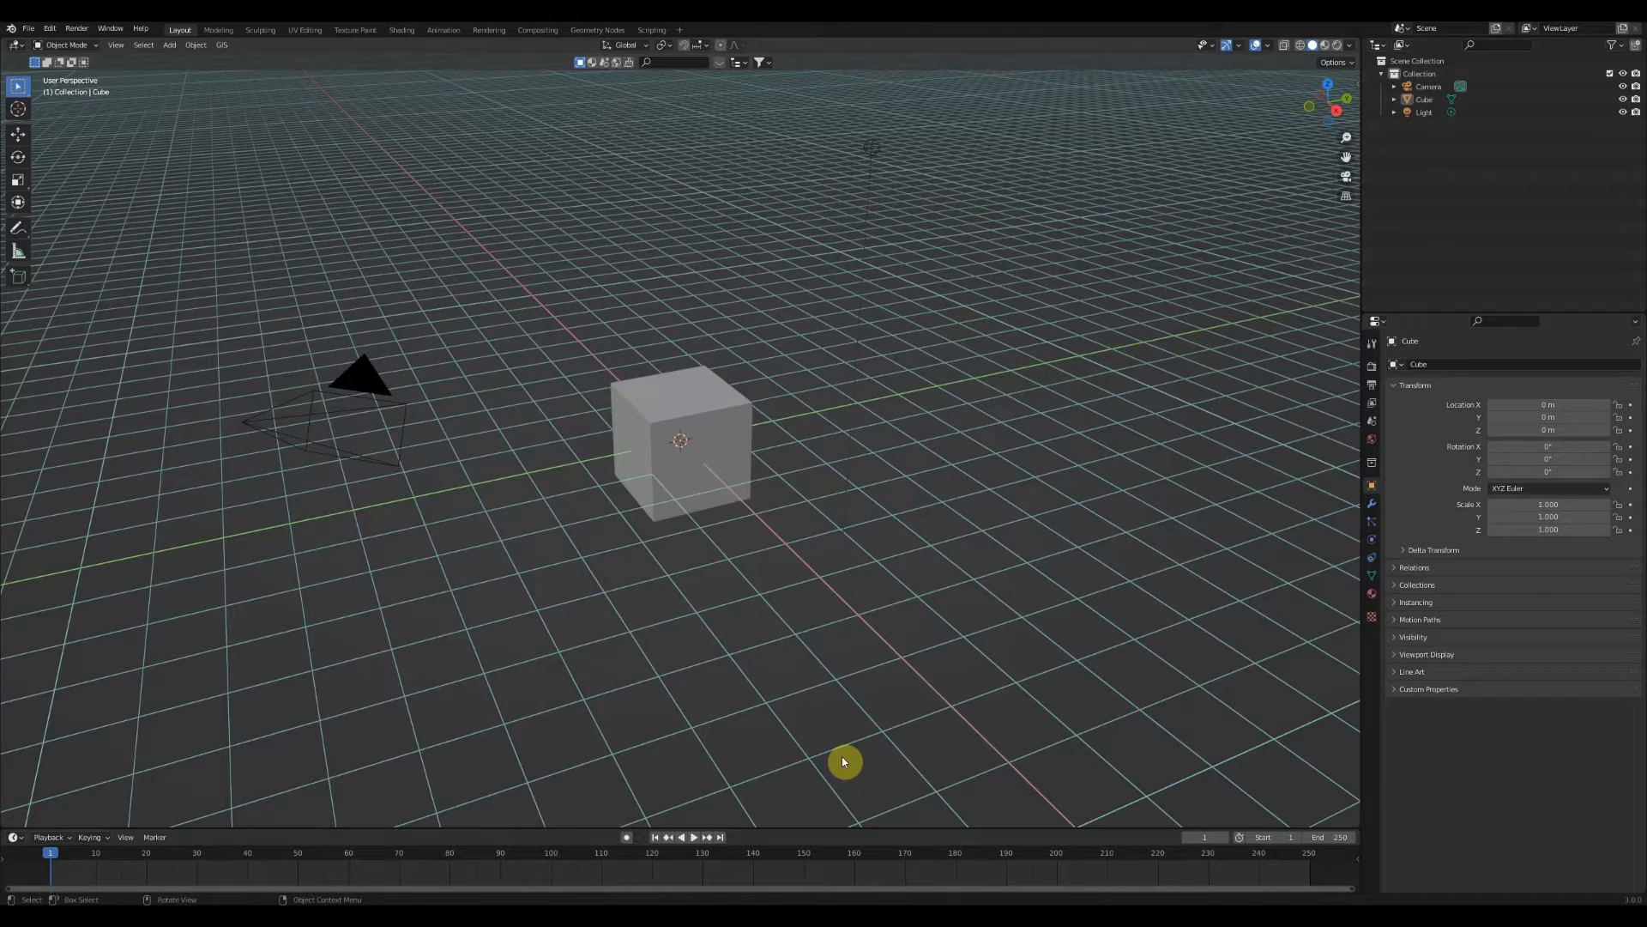
Delete all default scene objects: the camera, the cube and the light
key("a")
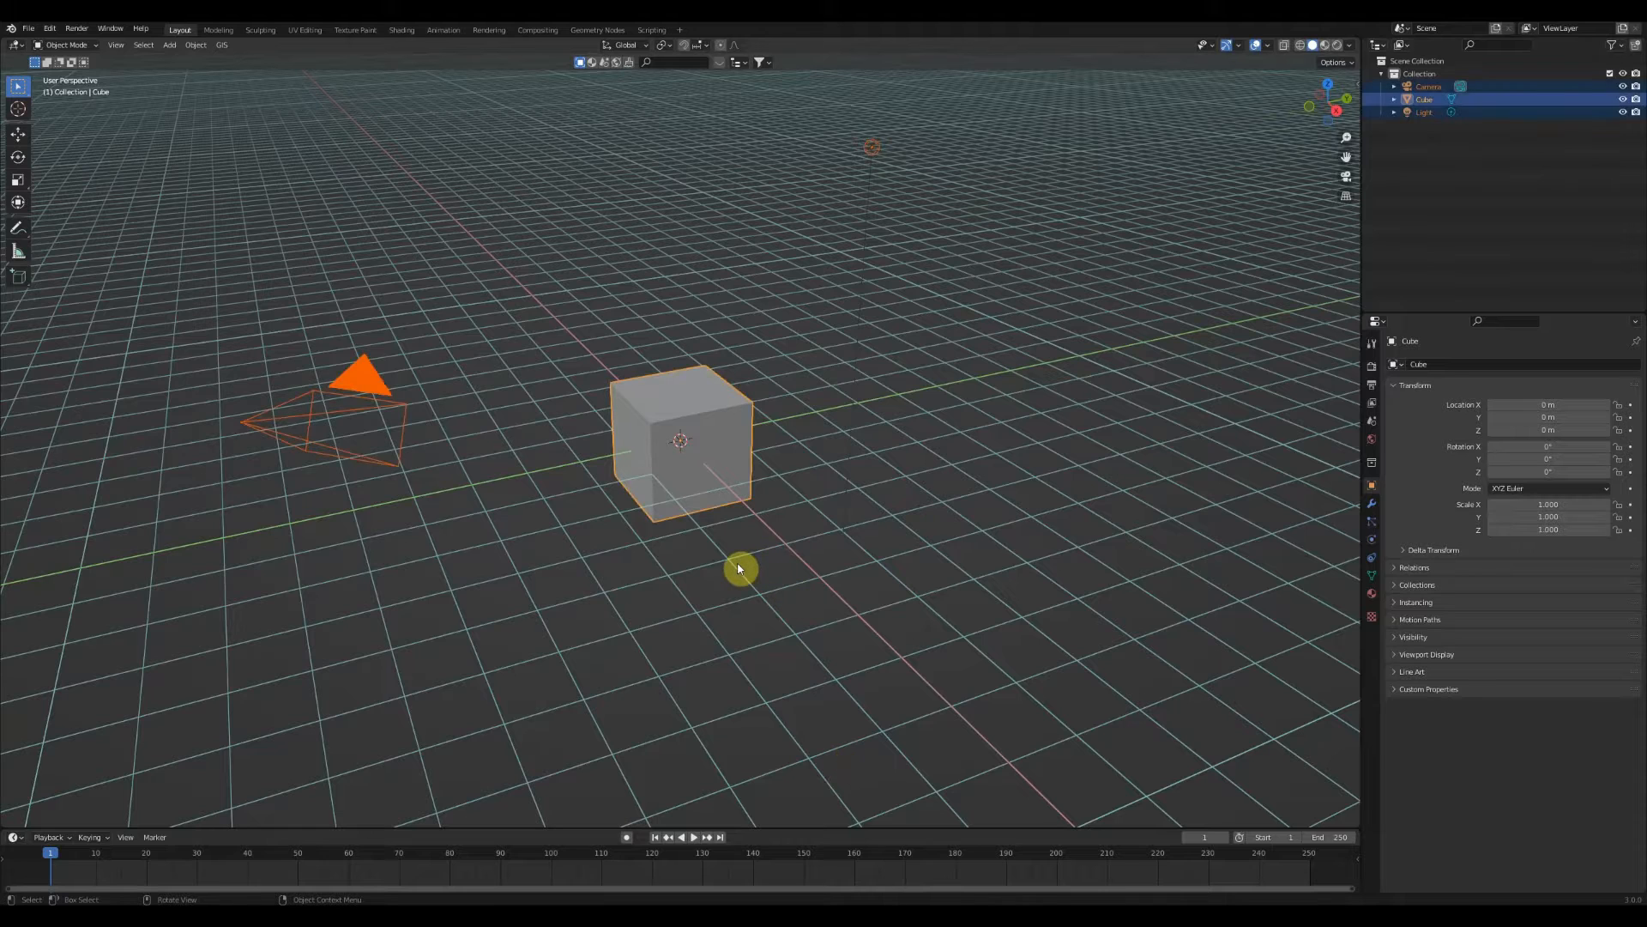
key("x")
left_click(739, 568)
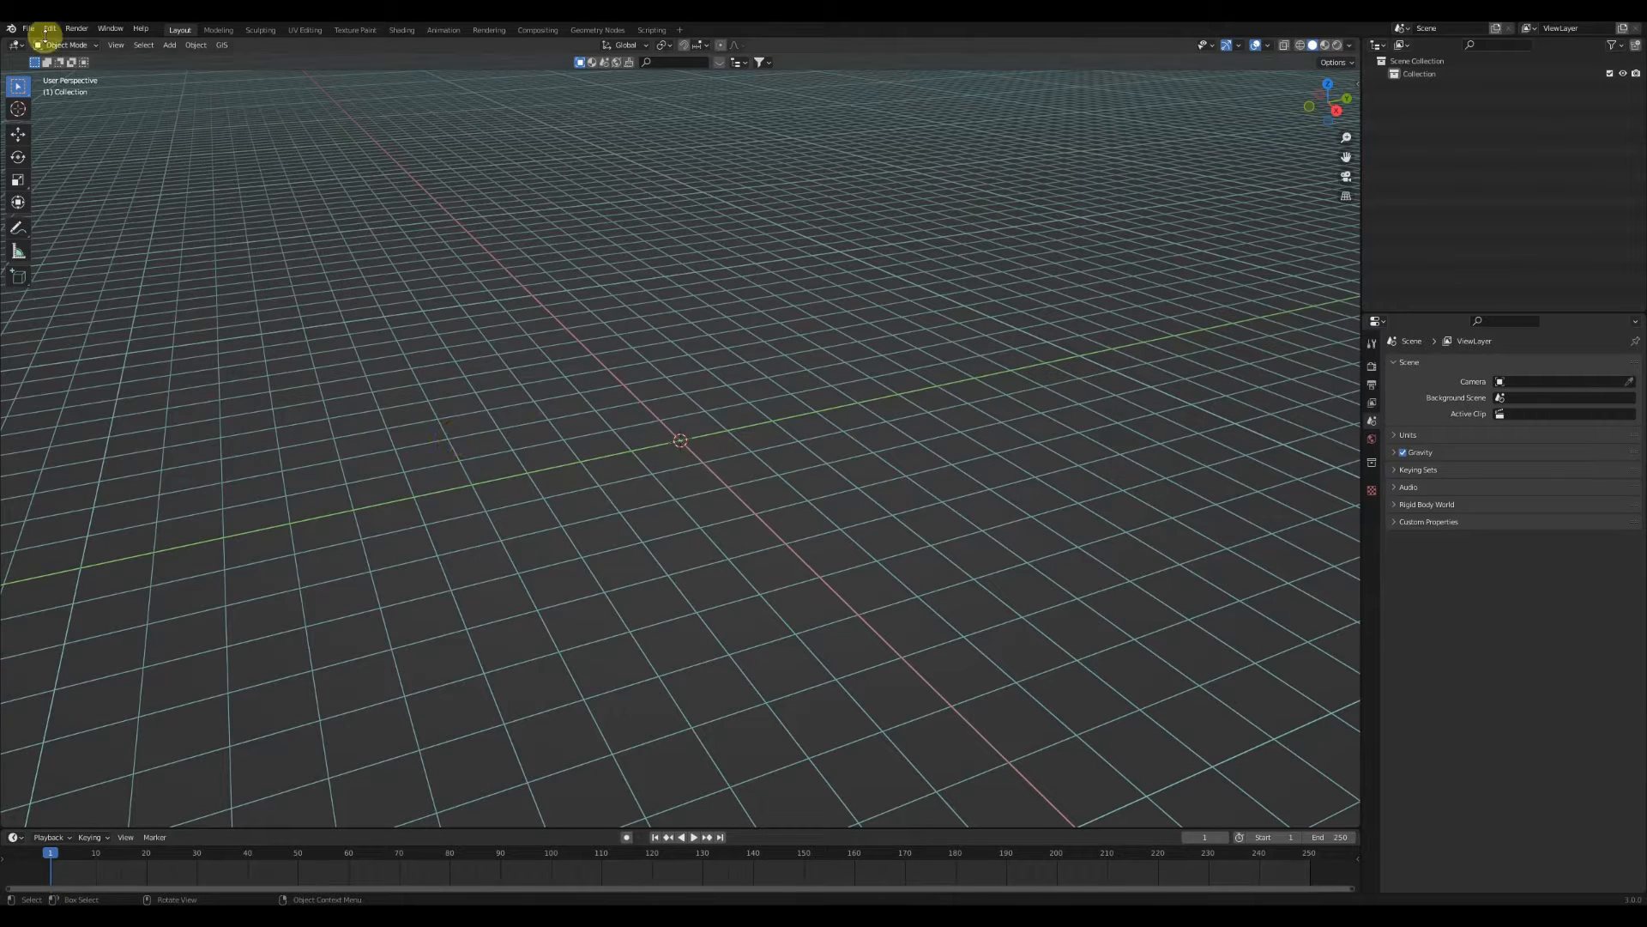
left_click(170, 46)
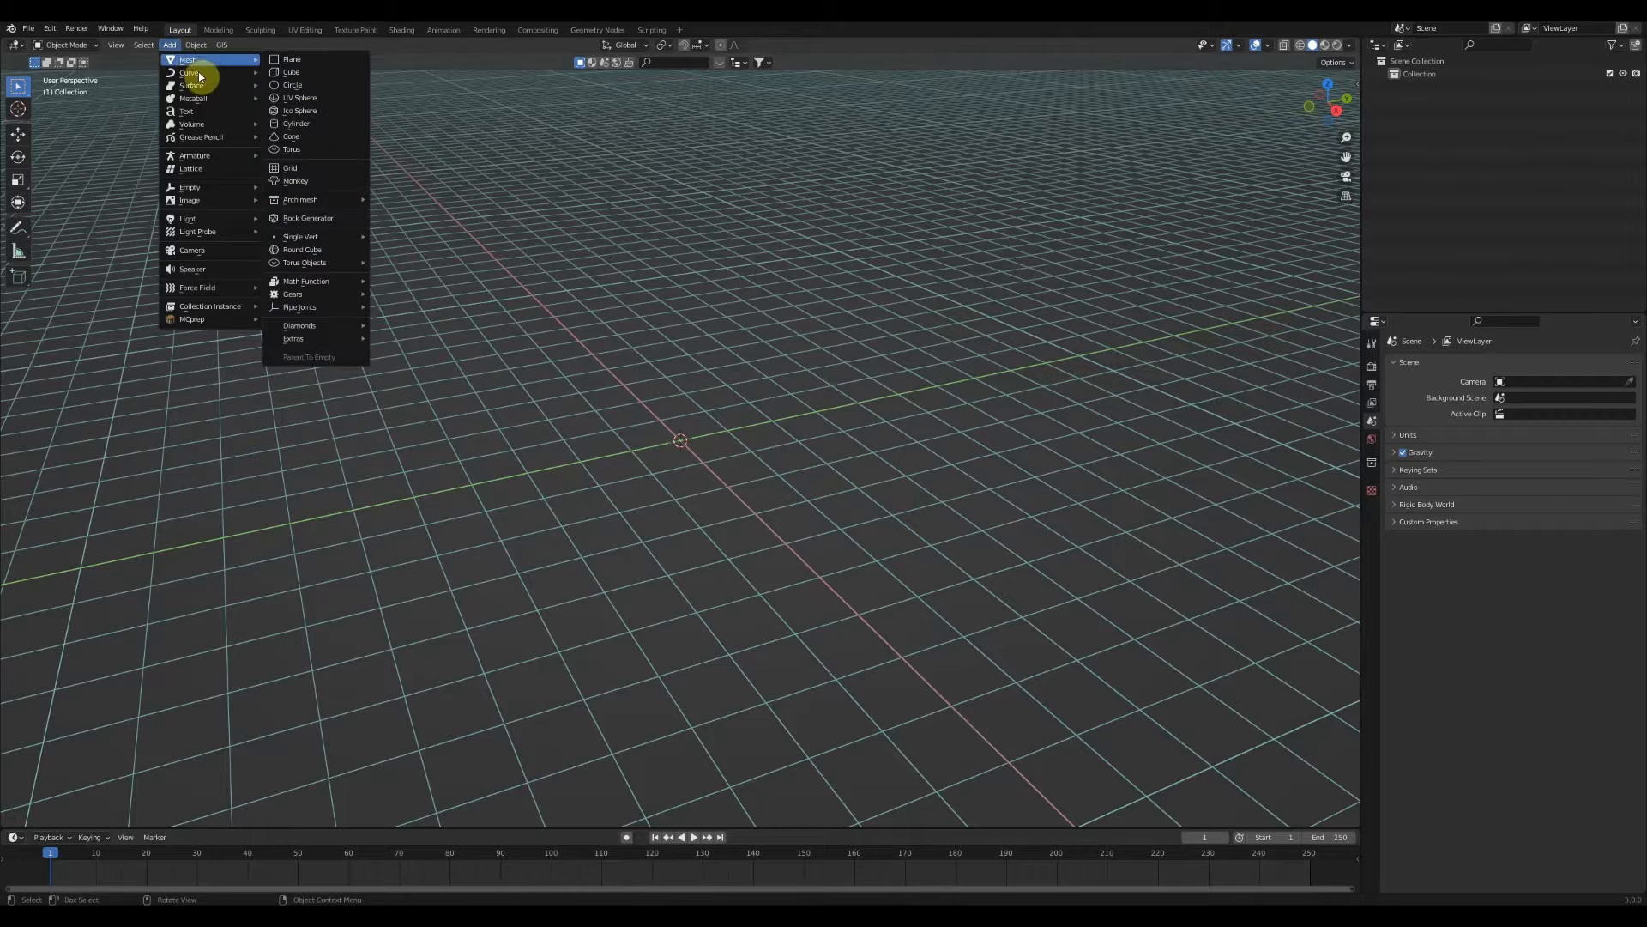
mouse_move(204, 190)
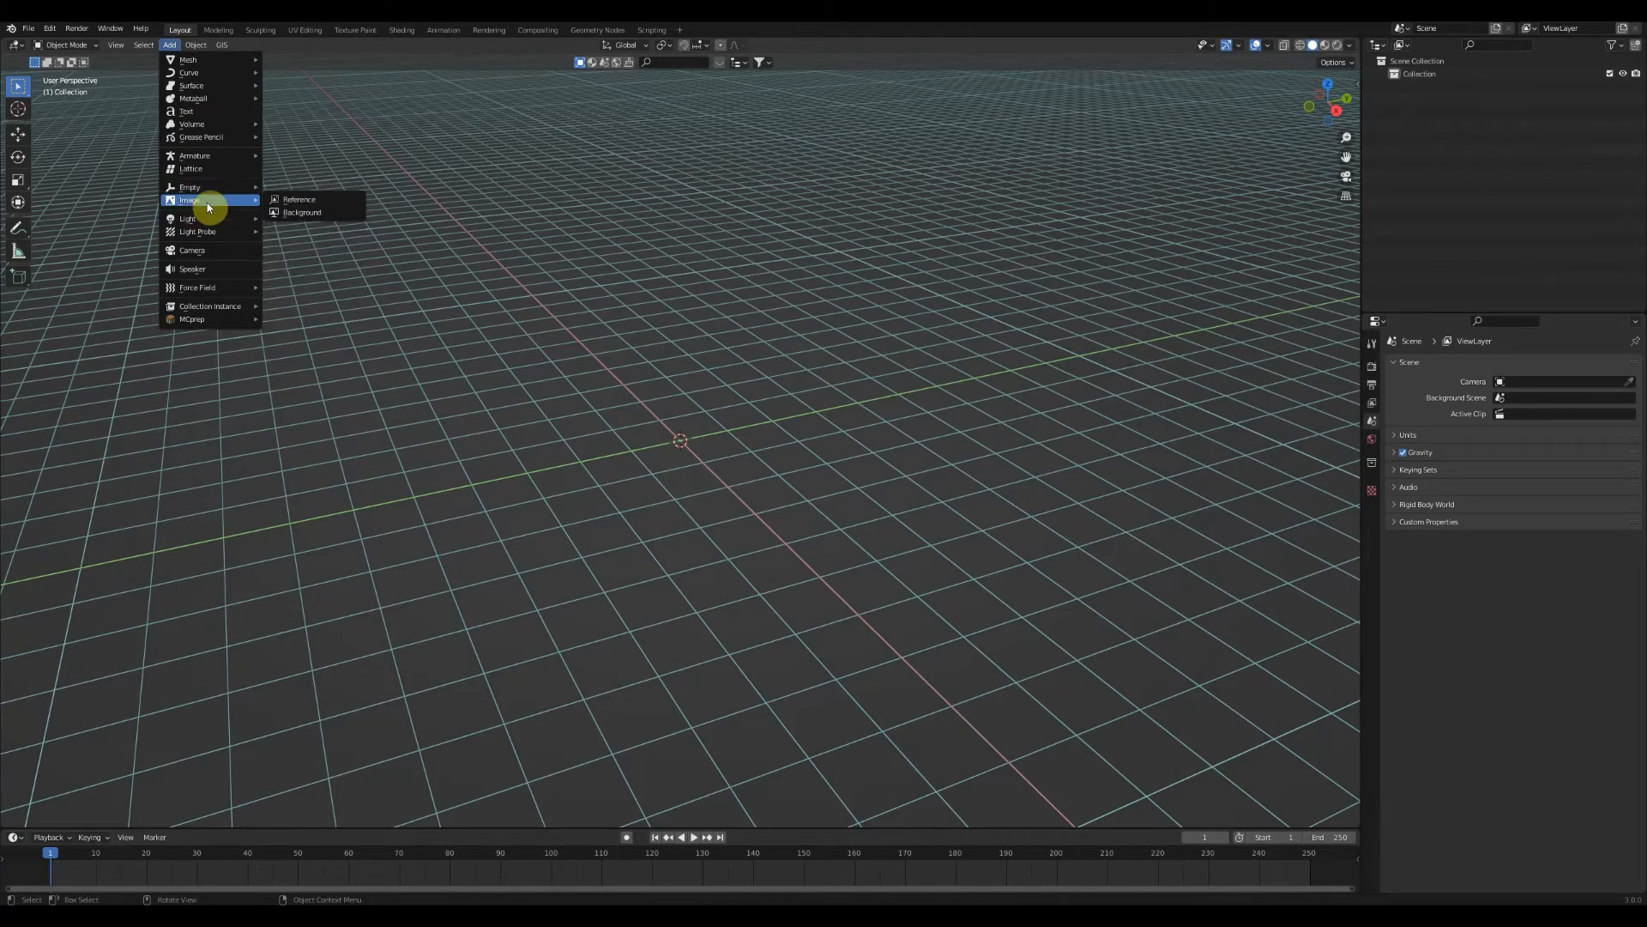
left_click(283, 214)
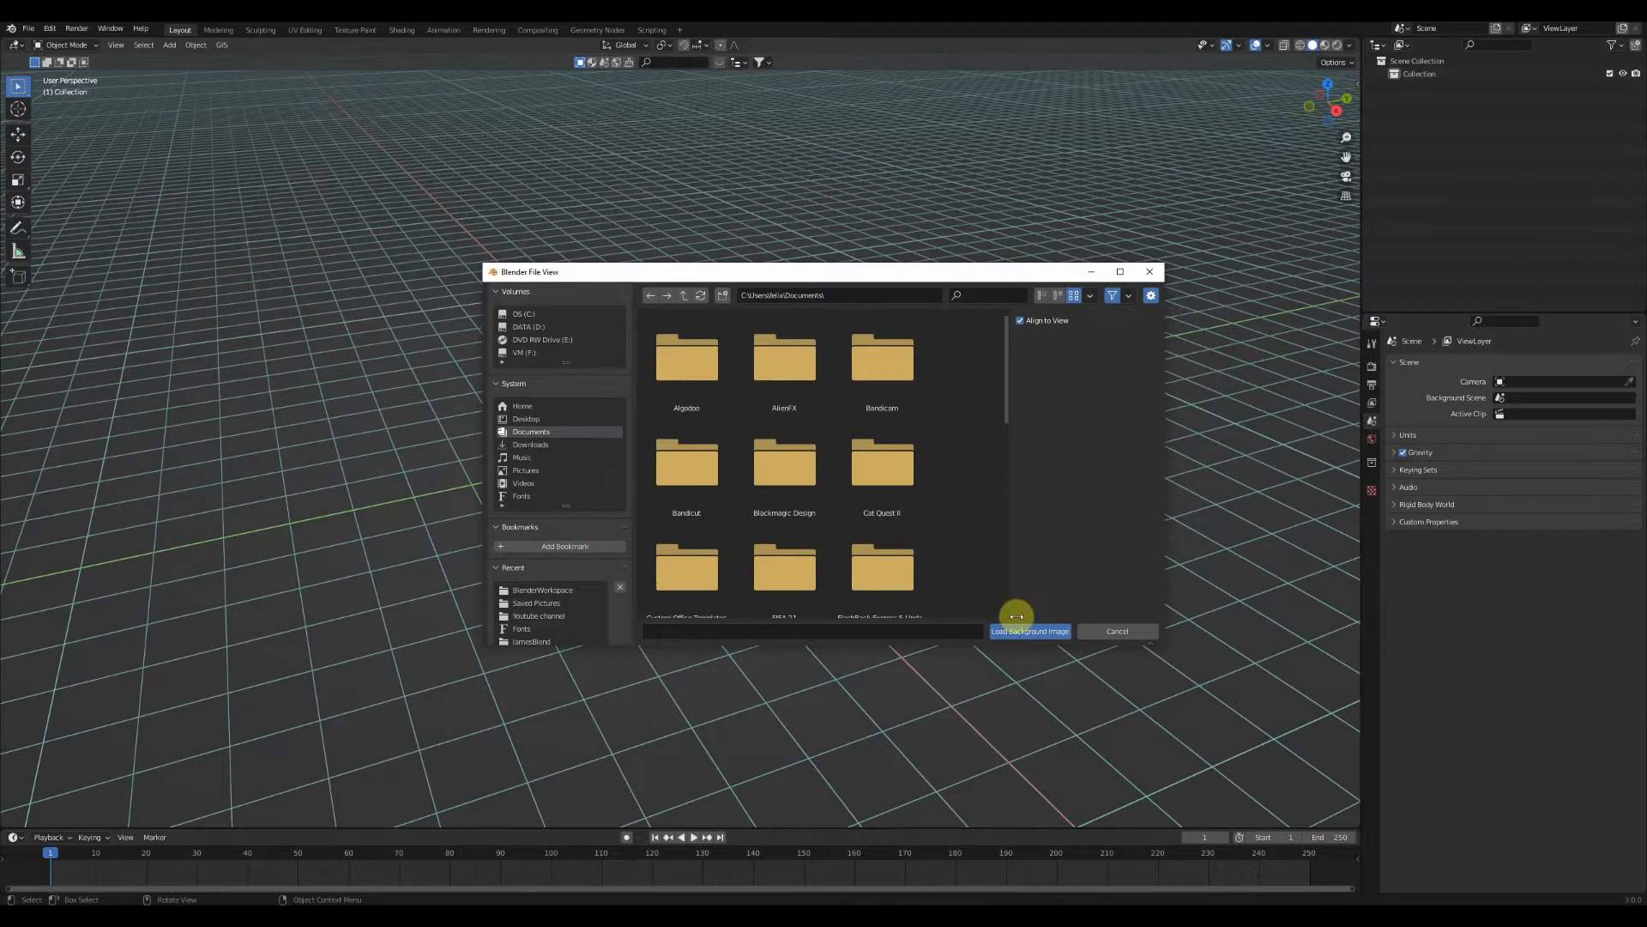
left_click(1131, 633)
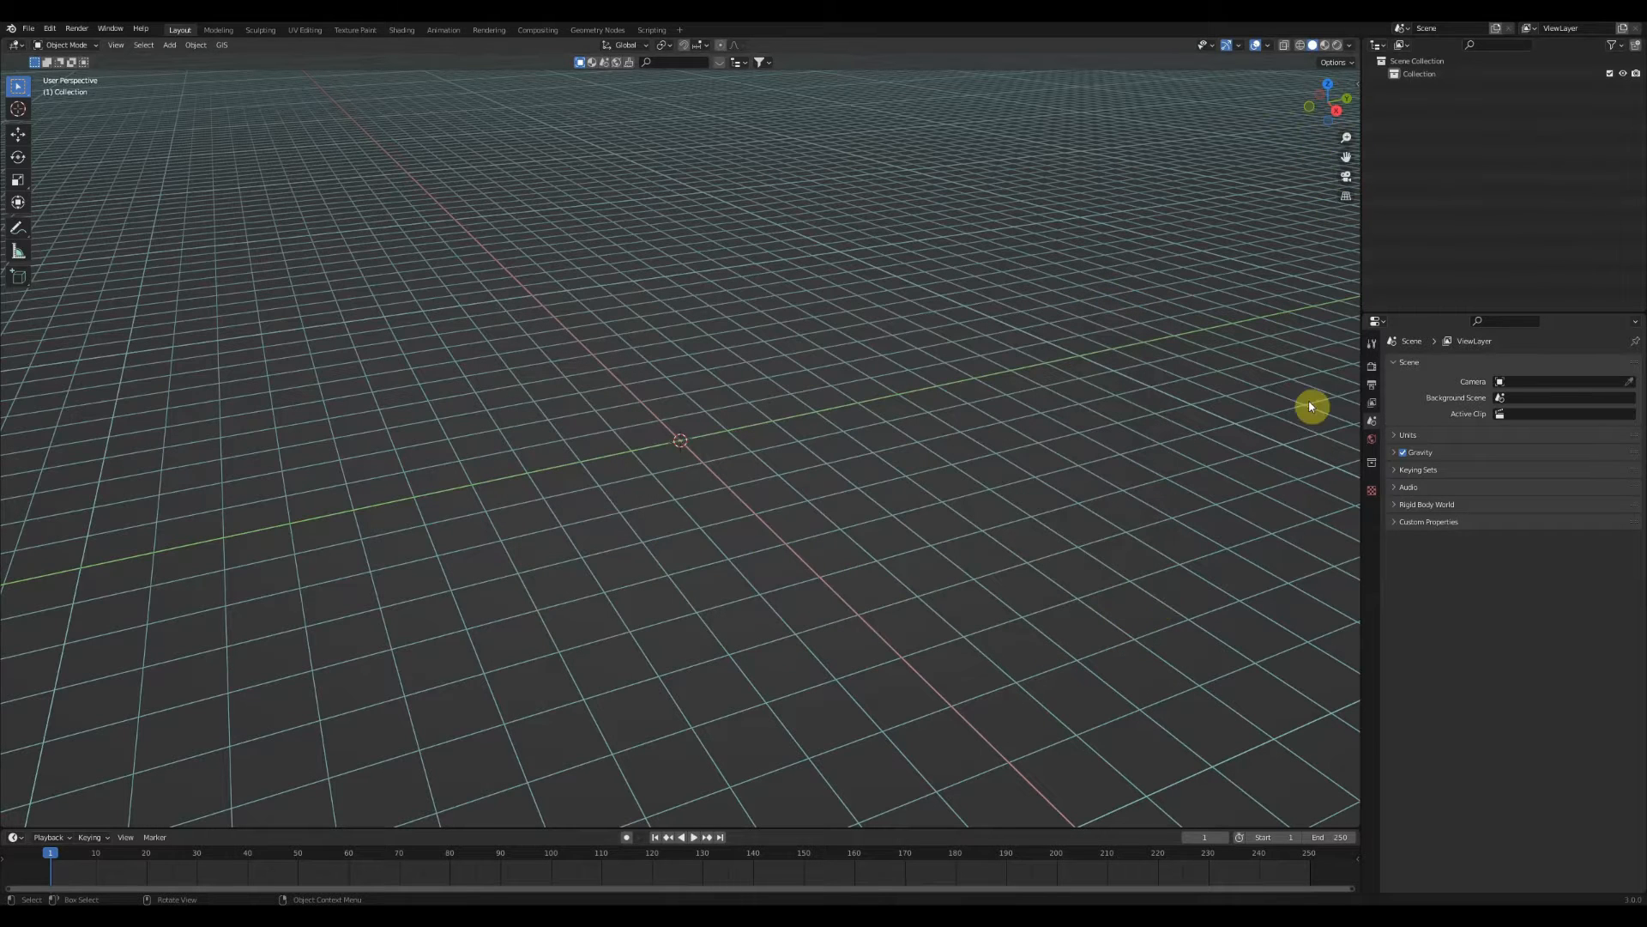
In the front orthographic view, load 2020_honda_passport.jpg from the Saved Pictures folder as a background image
key("KP_1")
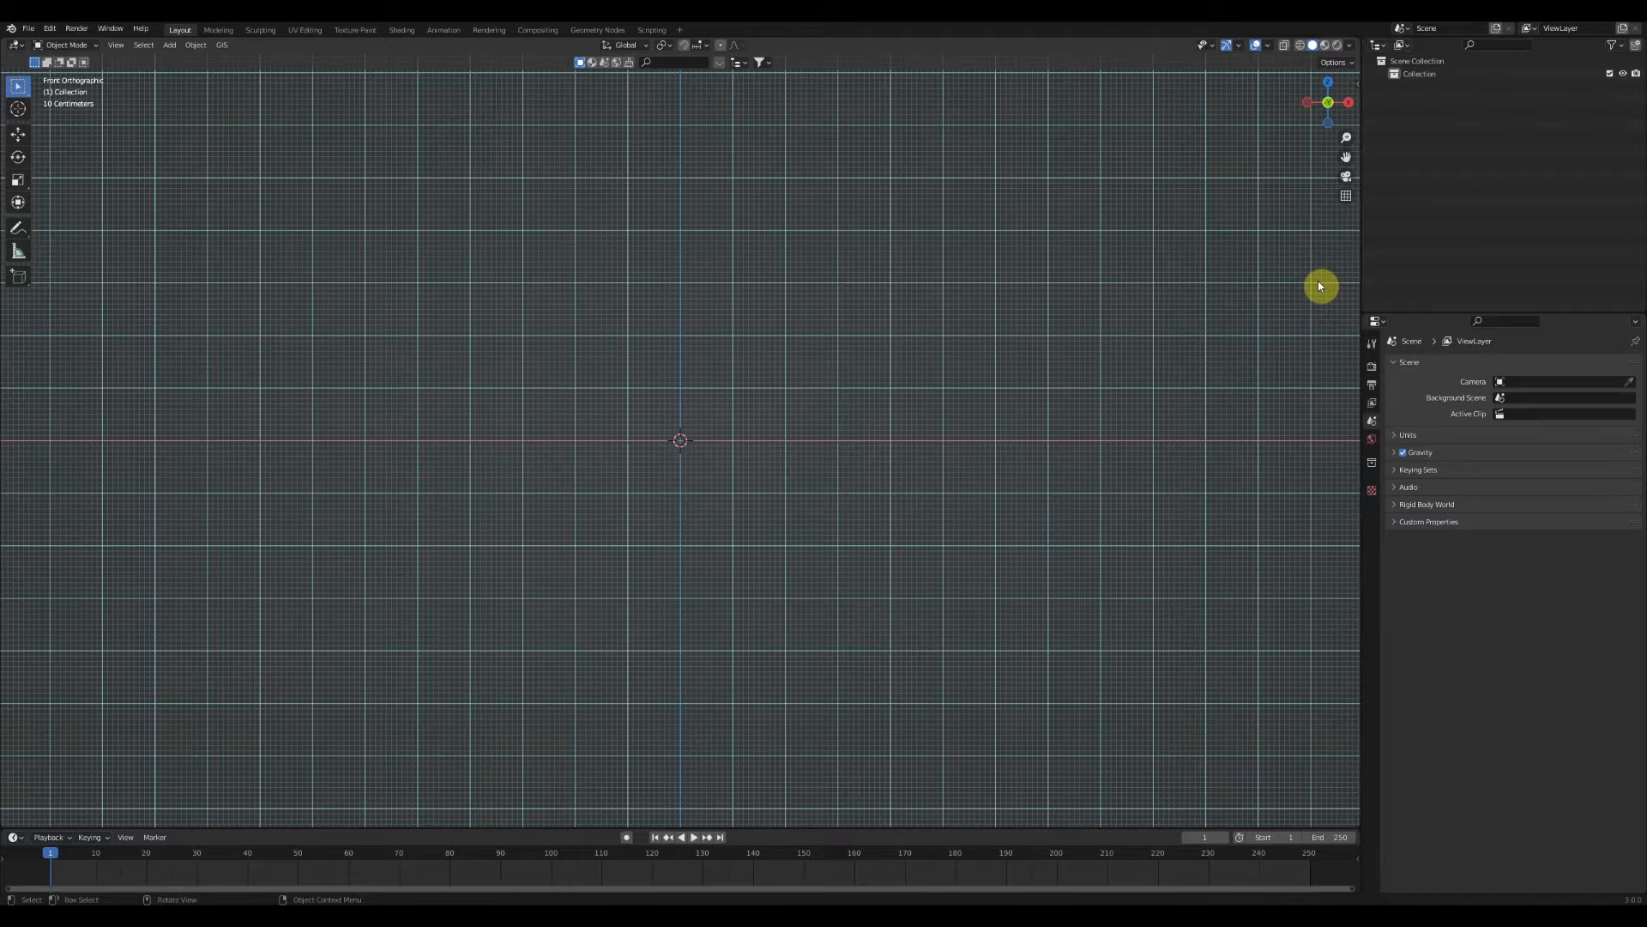
left_click(172, 47)
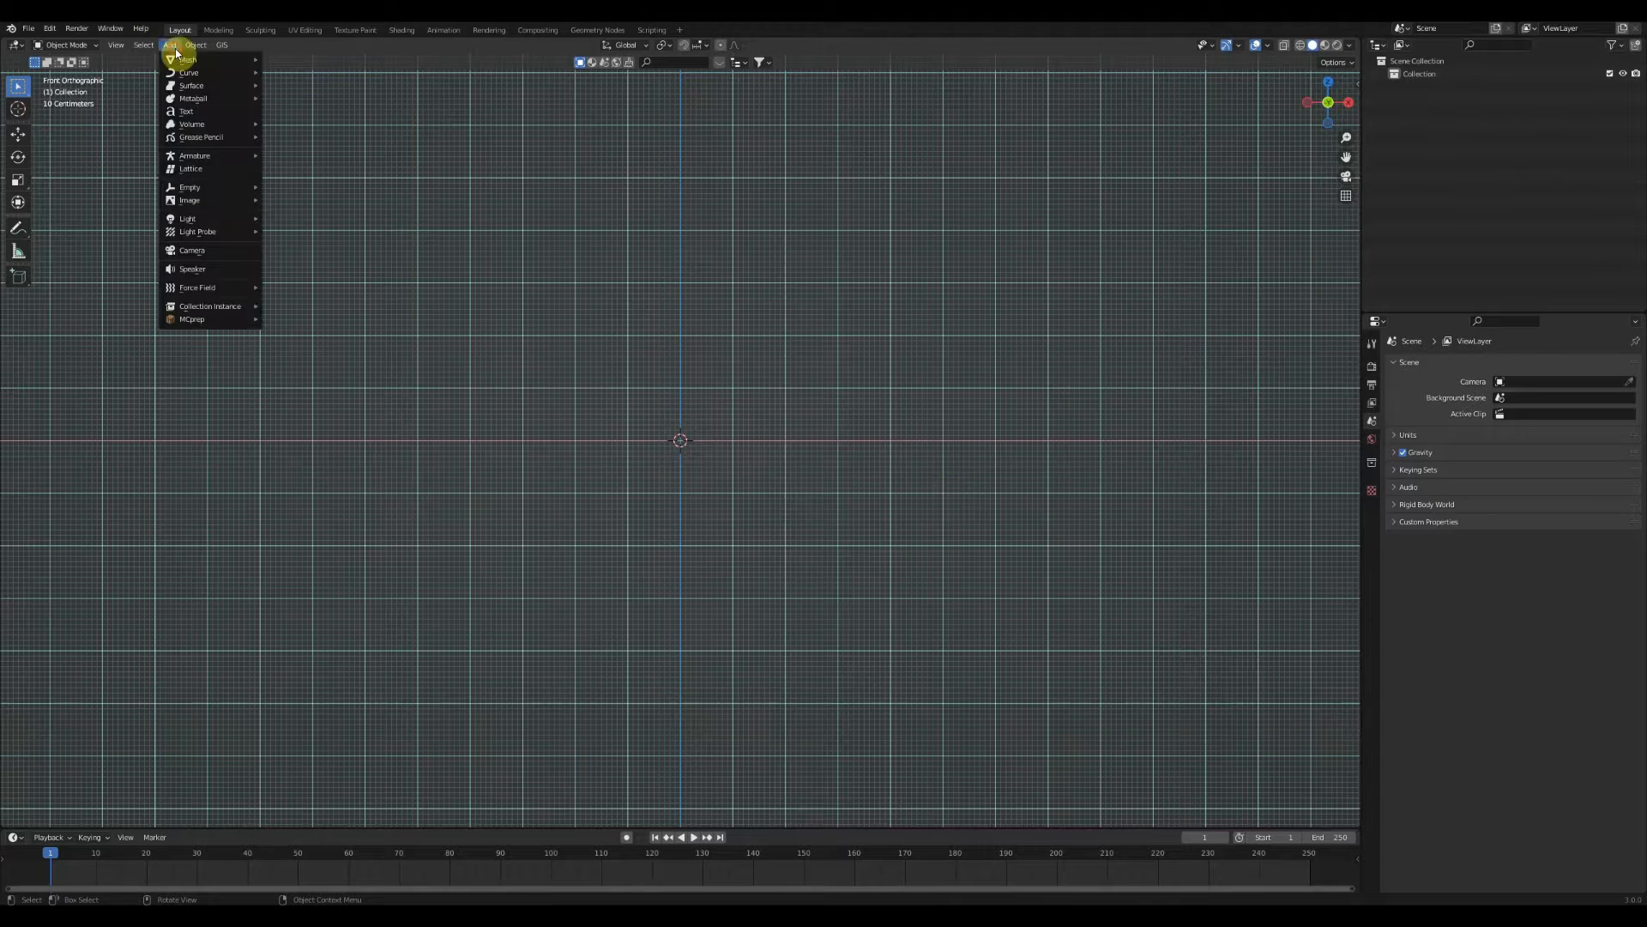
mouse_move(214, 200)
left_click(287, 214)
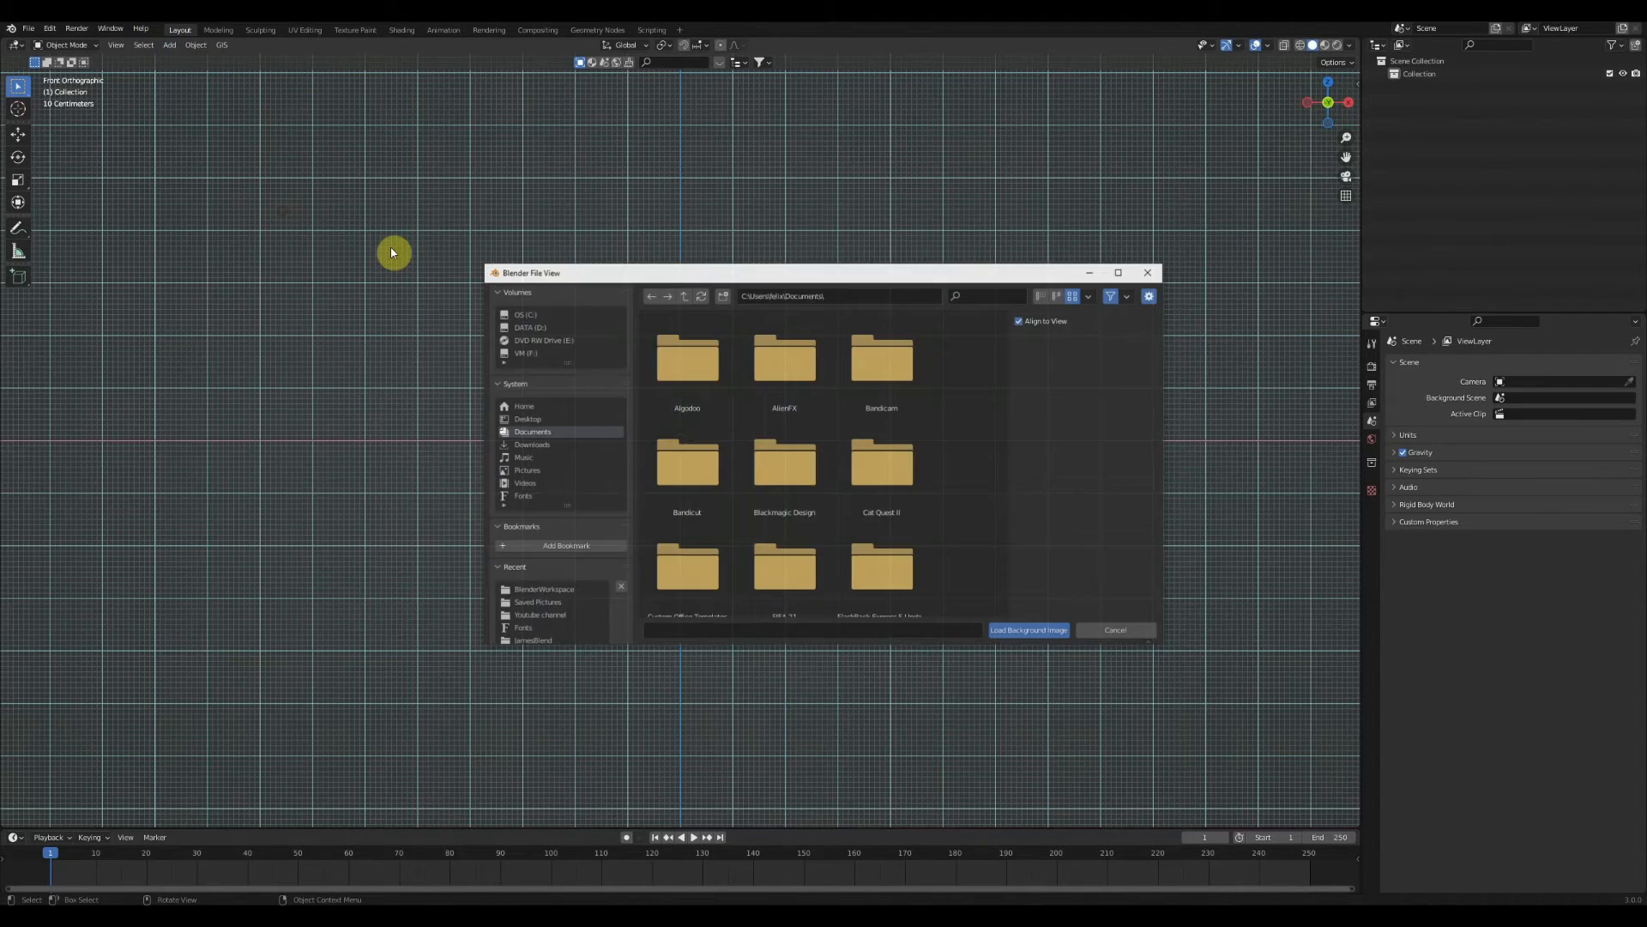
left_click(548, 460)
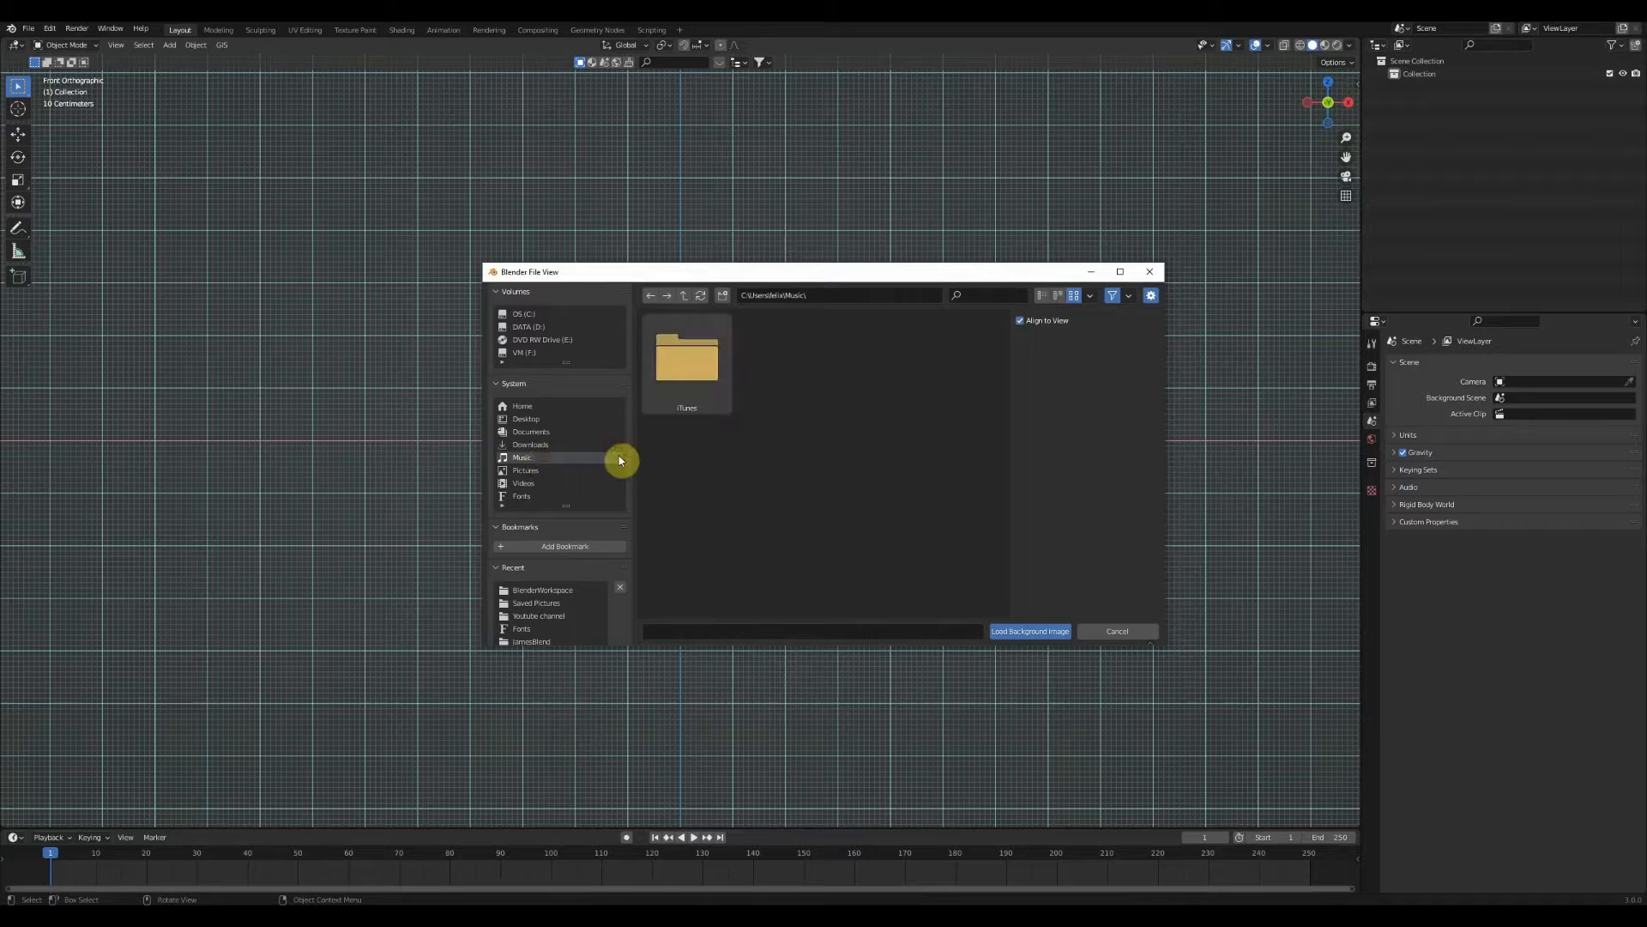
left_click(525, 470)
double_click(776, 378)
left_click(802, 382)
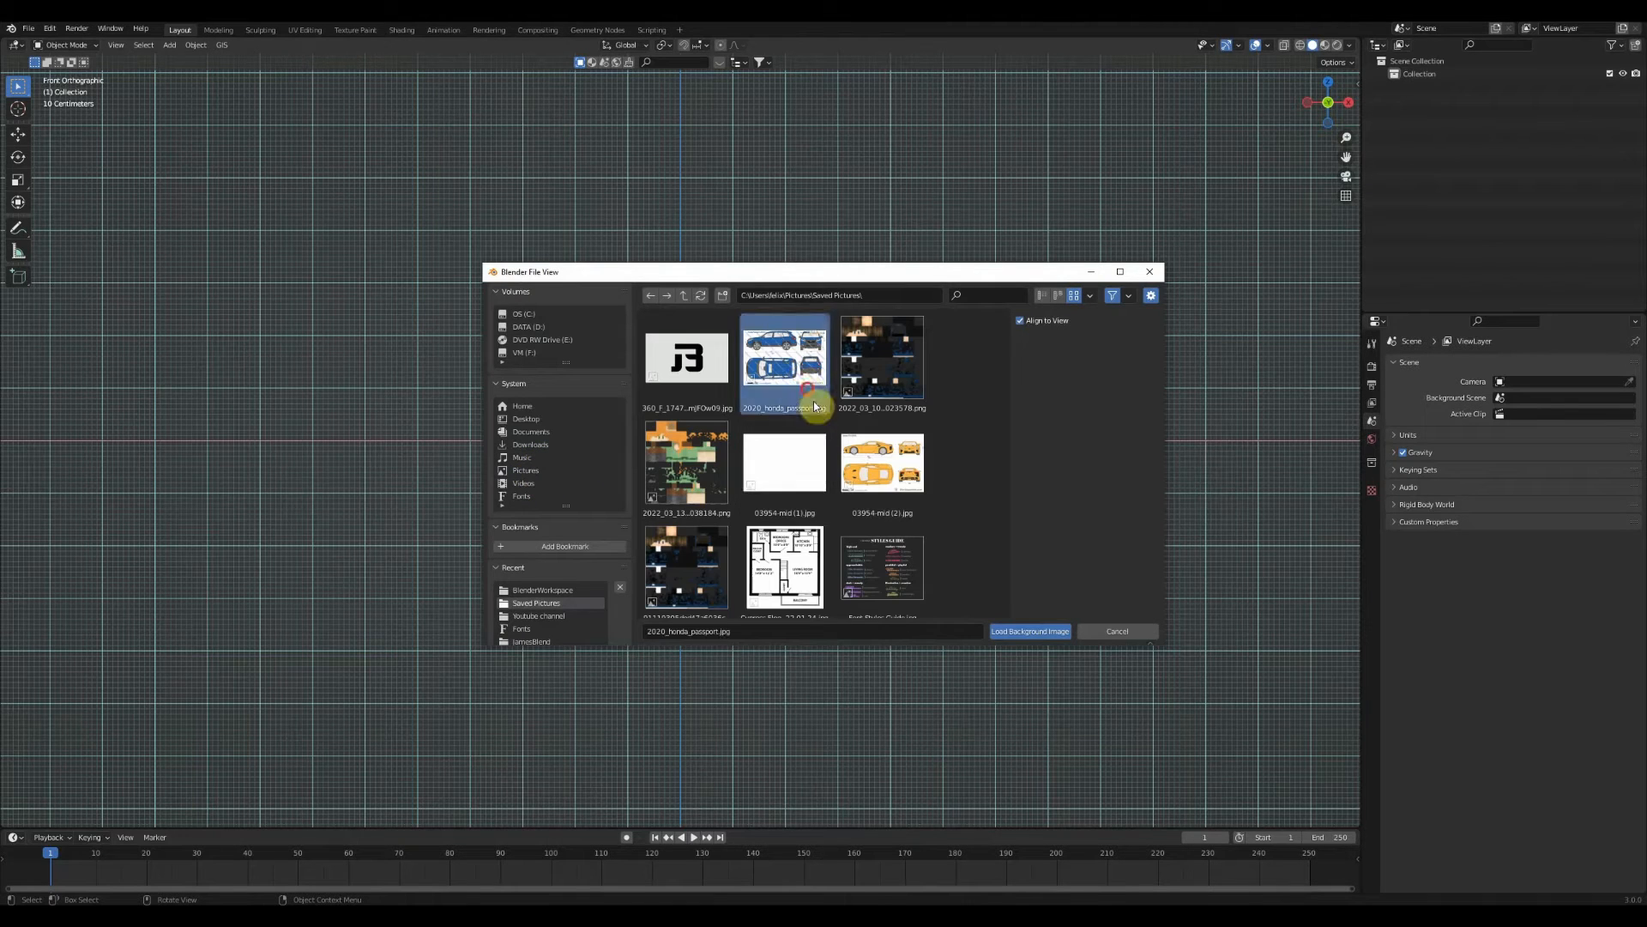
left_click(1008, 635)
Move the blueprint image about -1.57 m in X and -0.48 m in Z, centring the front-view car on the vertical axis
scroll(858, 551, "up", 5)
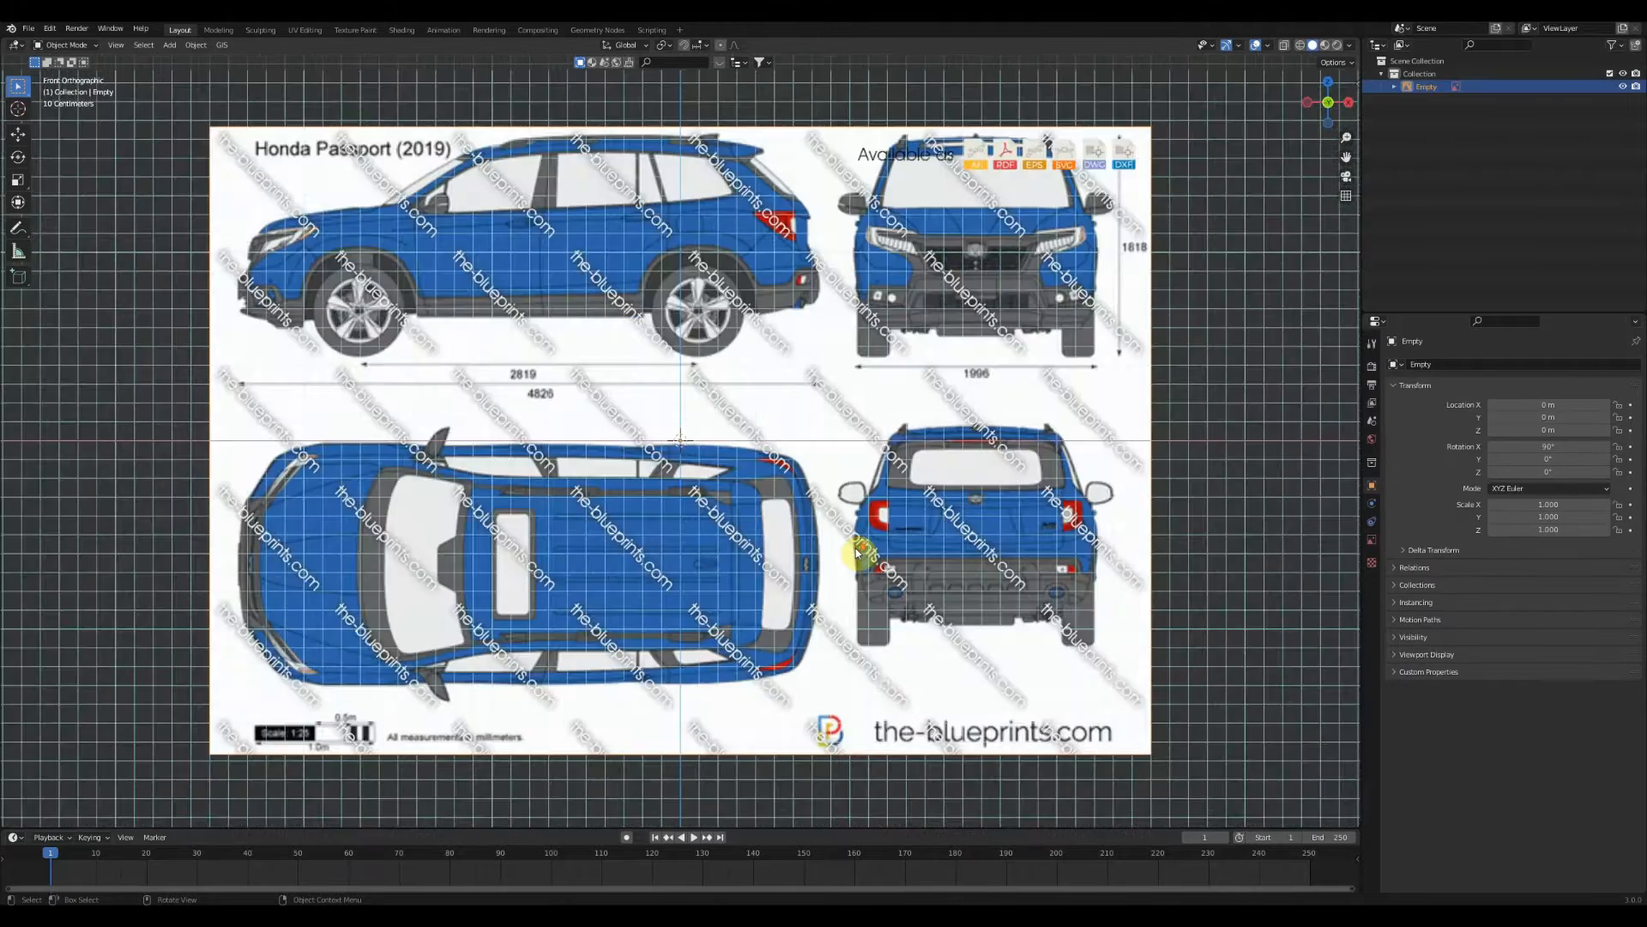
scroll(735, 342, "down", 3)
scroll(805, 412, "up", 3)
scroll(864, 338, "down", 1)
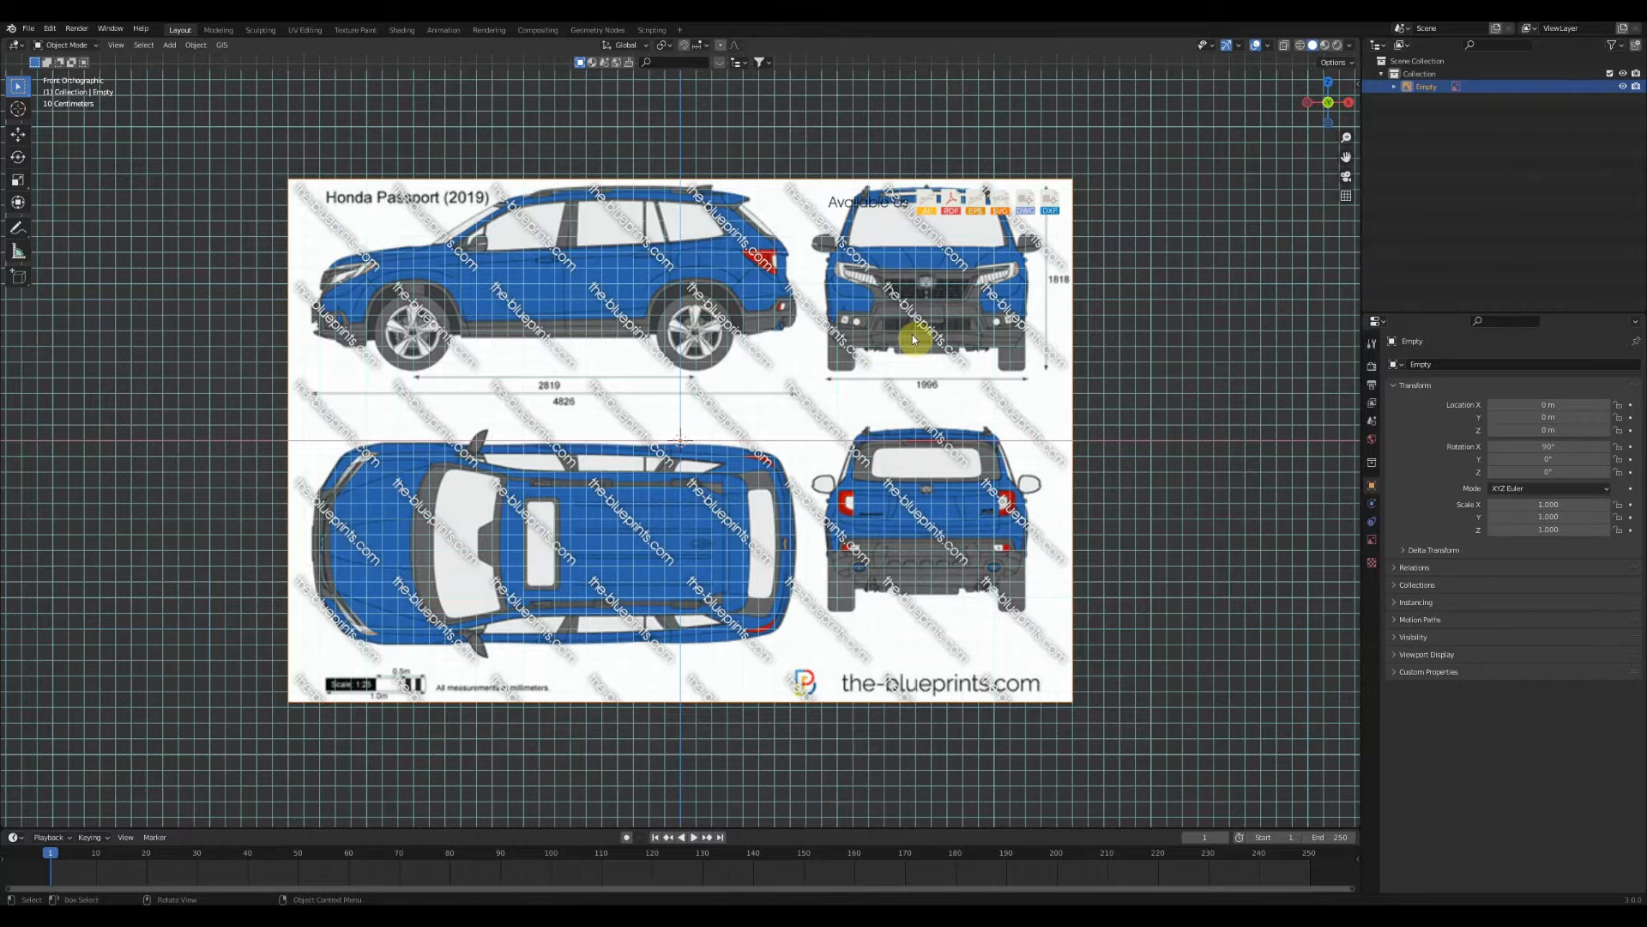
key("g")
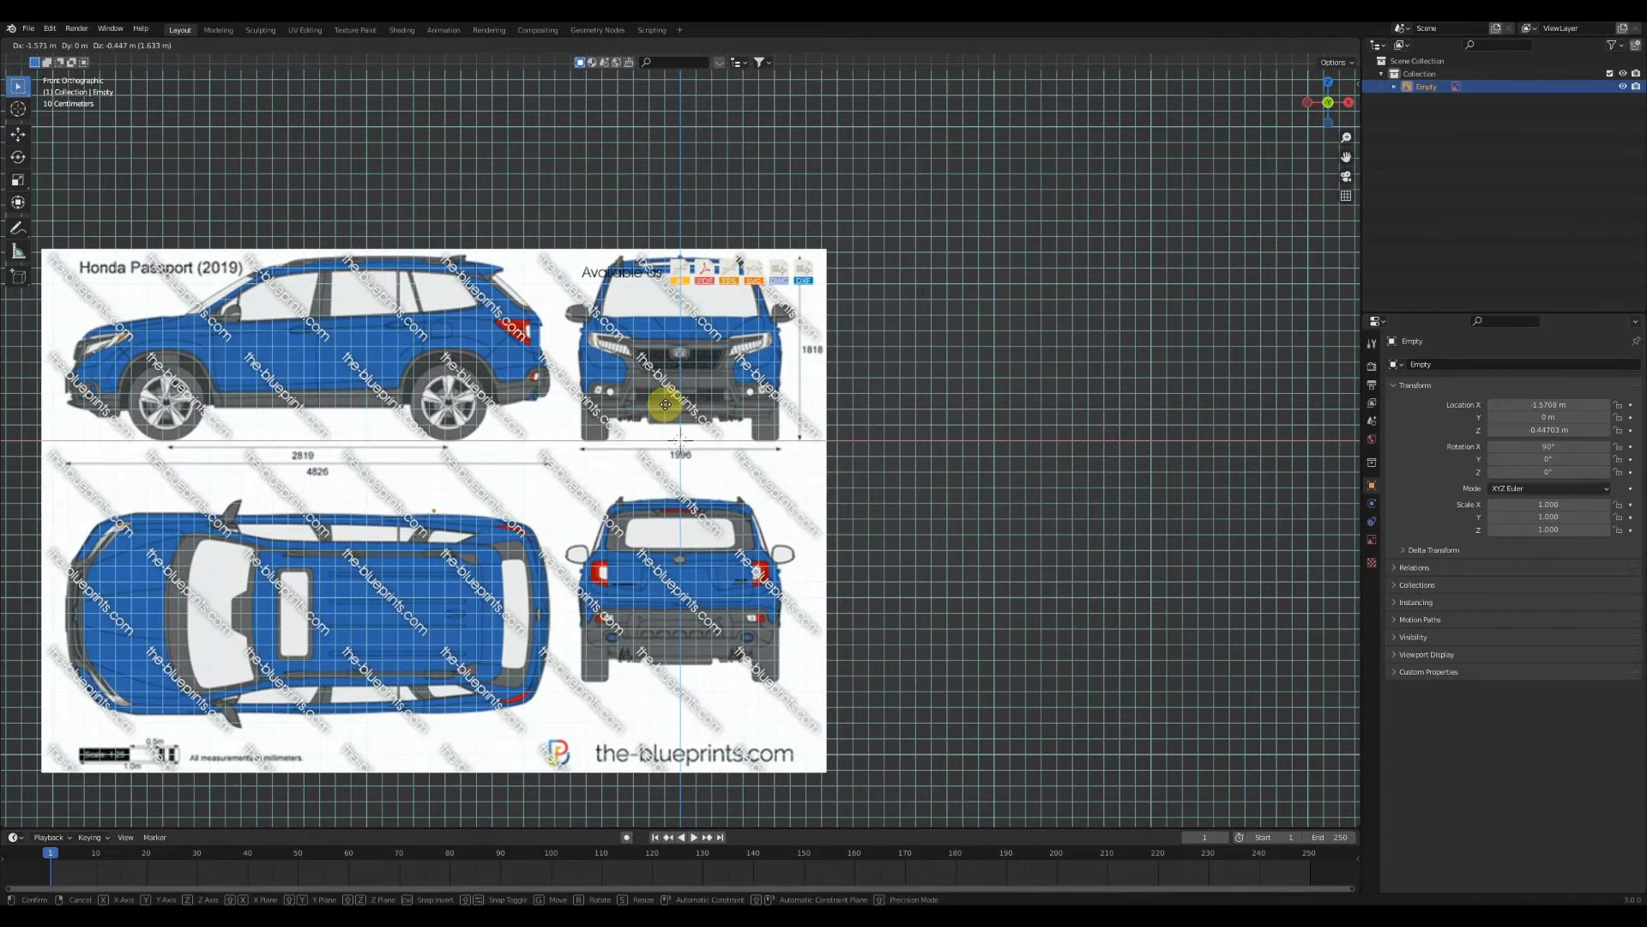
left_click(666, 407)
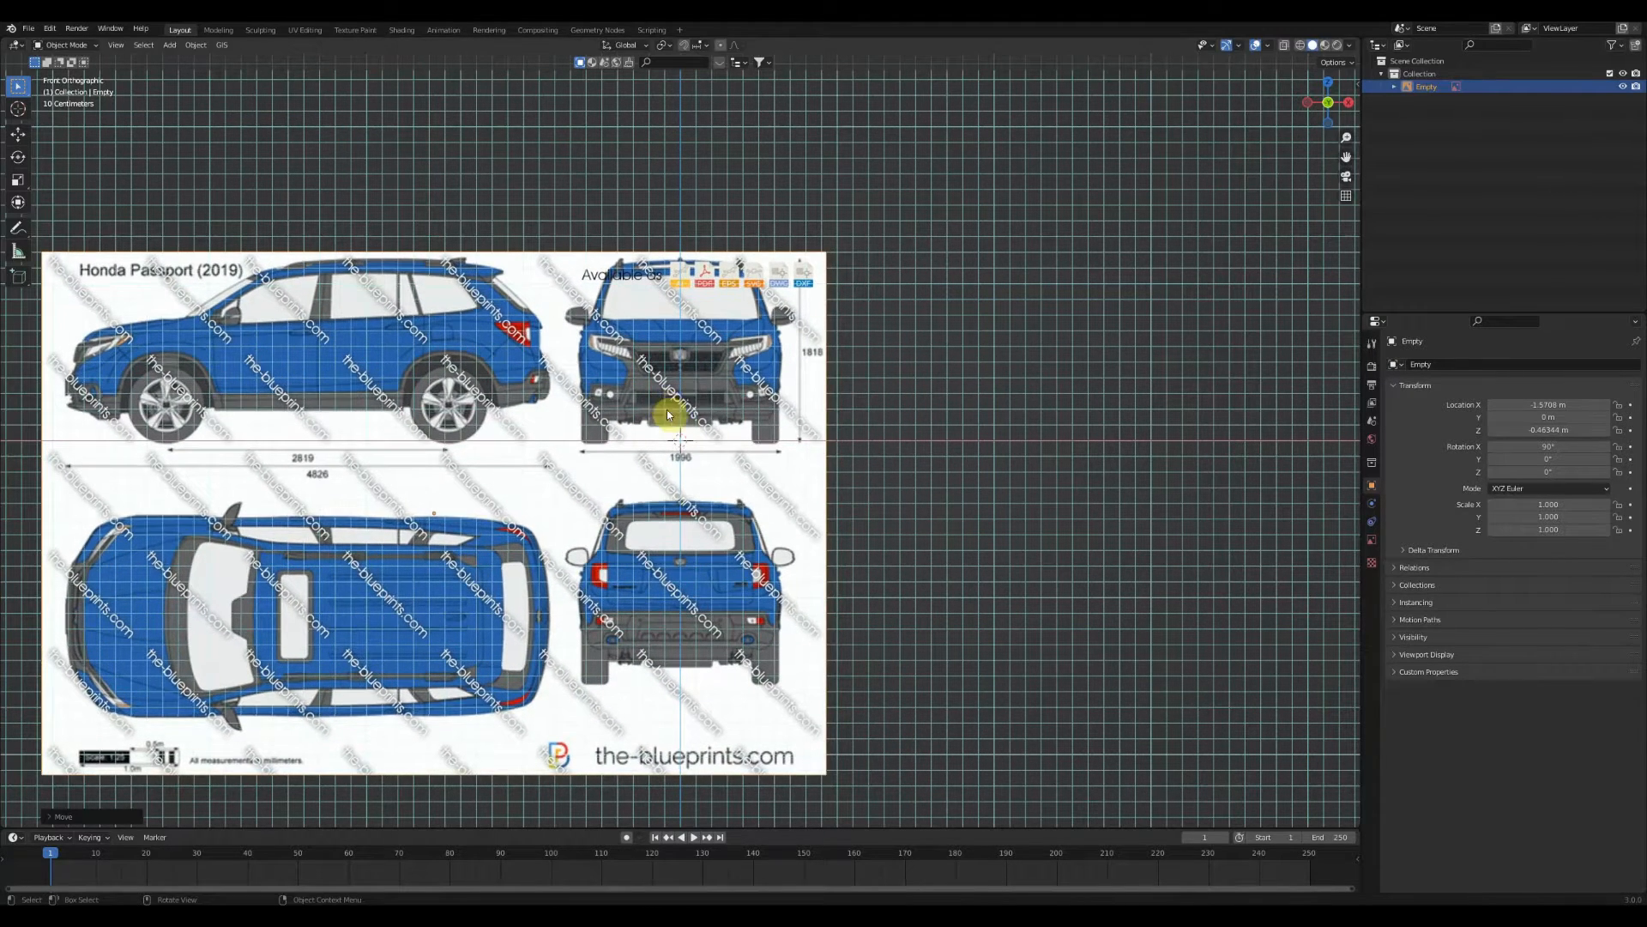
Raise the blueprint image along Z to about -0.443 m so the front-view car's tires rest on the horizontal axis
scroll(687, 415, "up", 4)
scroll(703, 360, "up", 5)
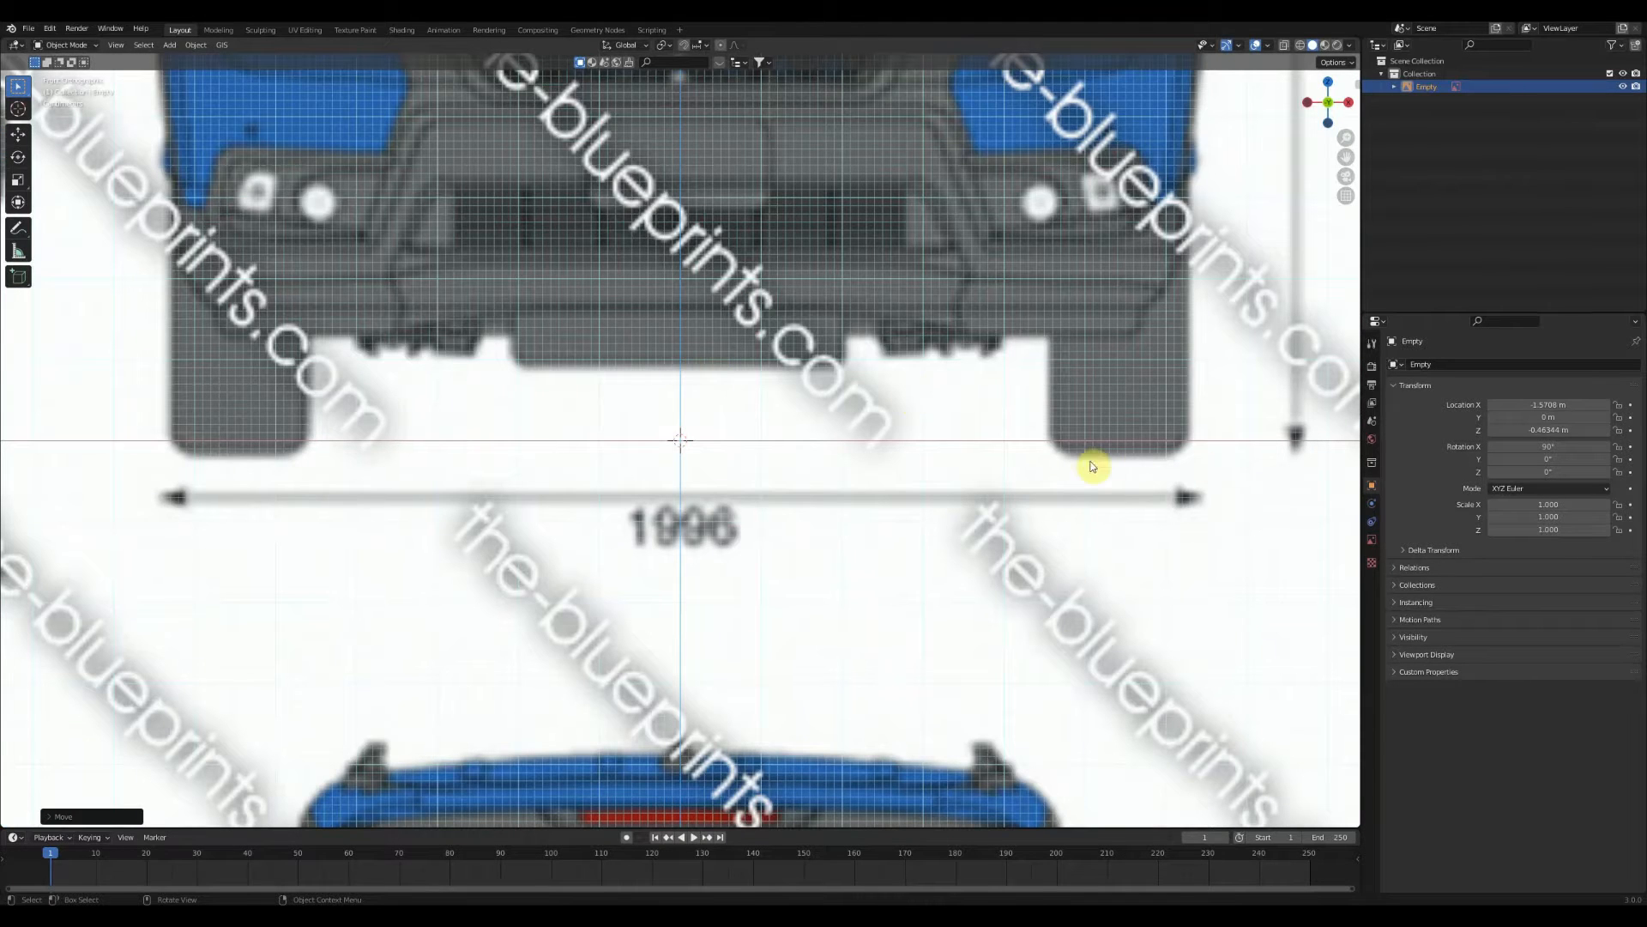
key("g")
key("z")
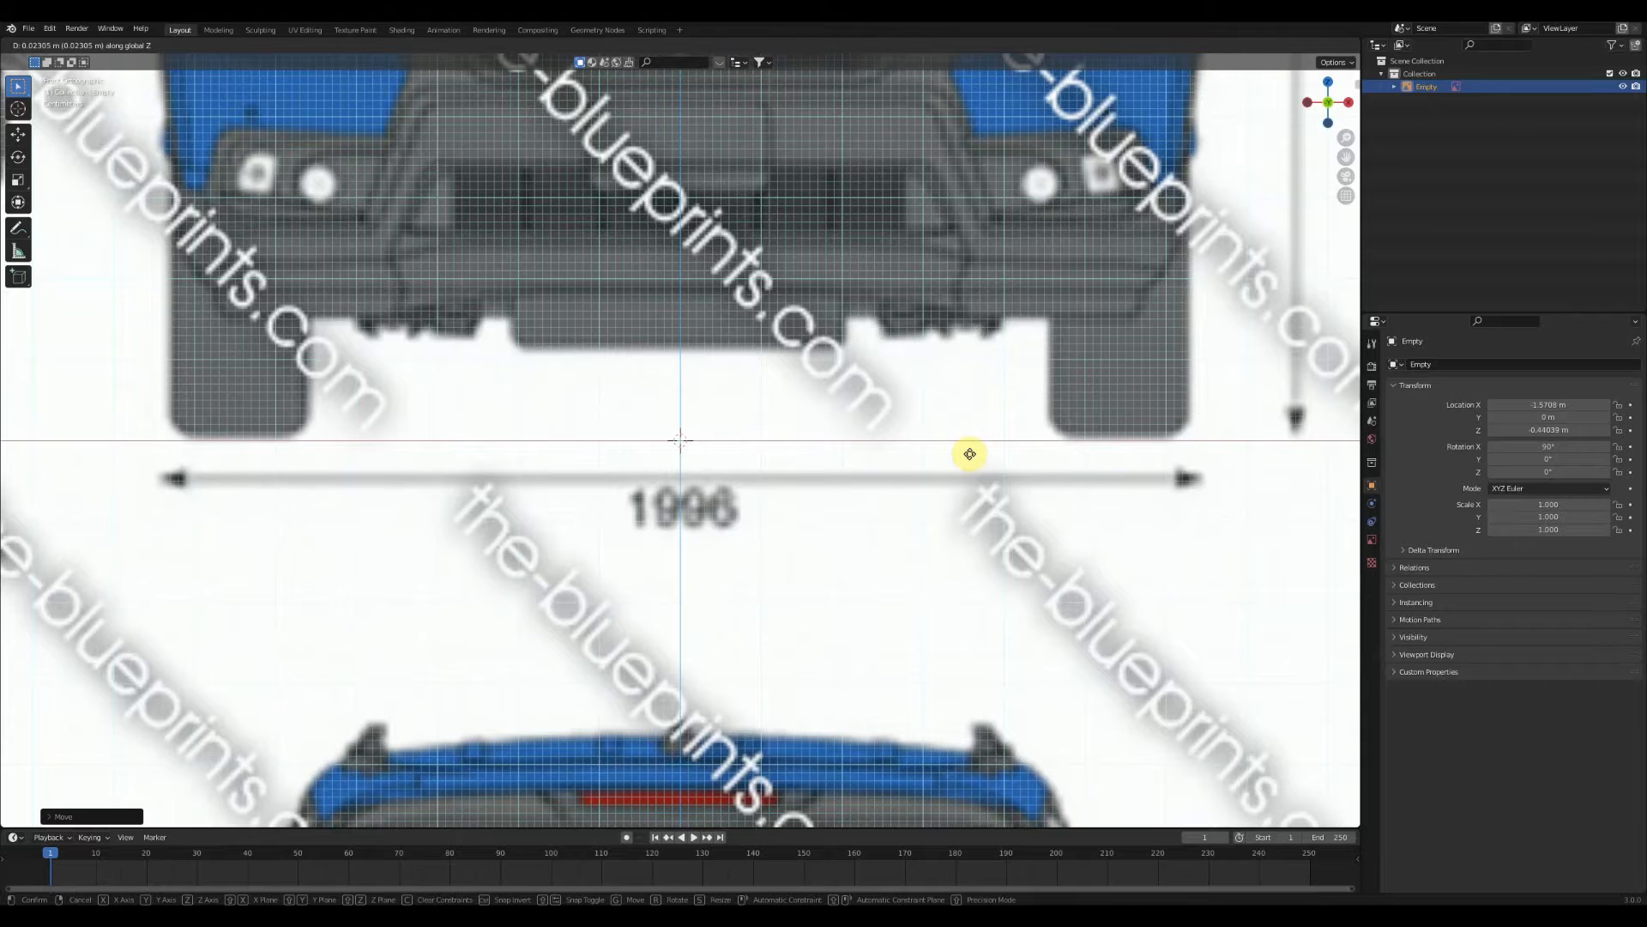
left_click(970, 456)
Enable the blueprint image's display in perspective view, and turn on its opacity setting at 1.000
middle_click_drag(971, 455, 1301, 189)
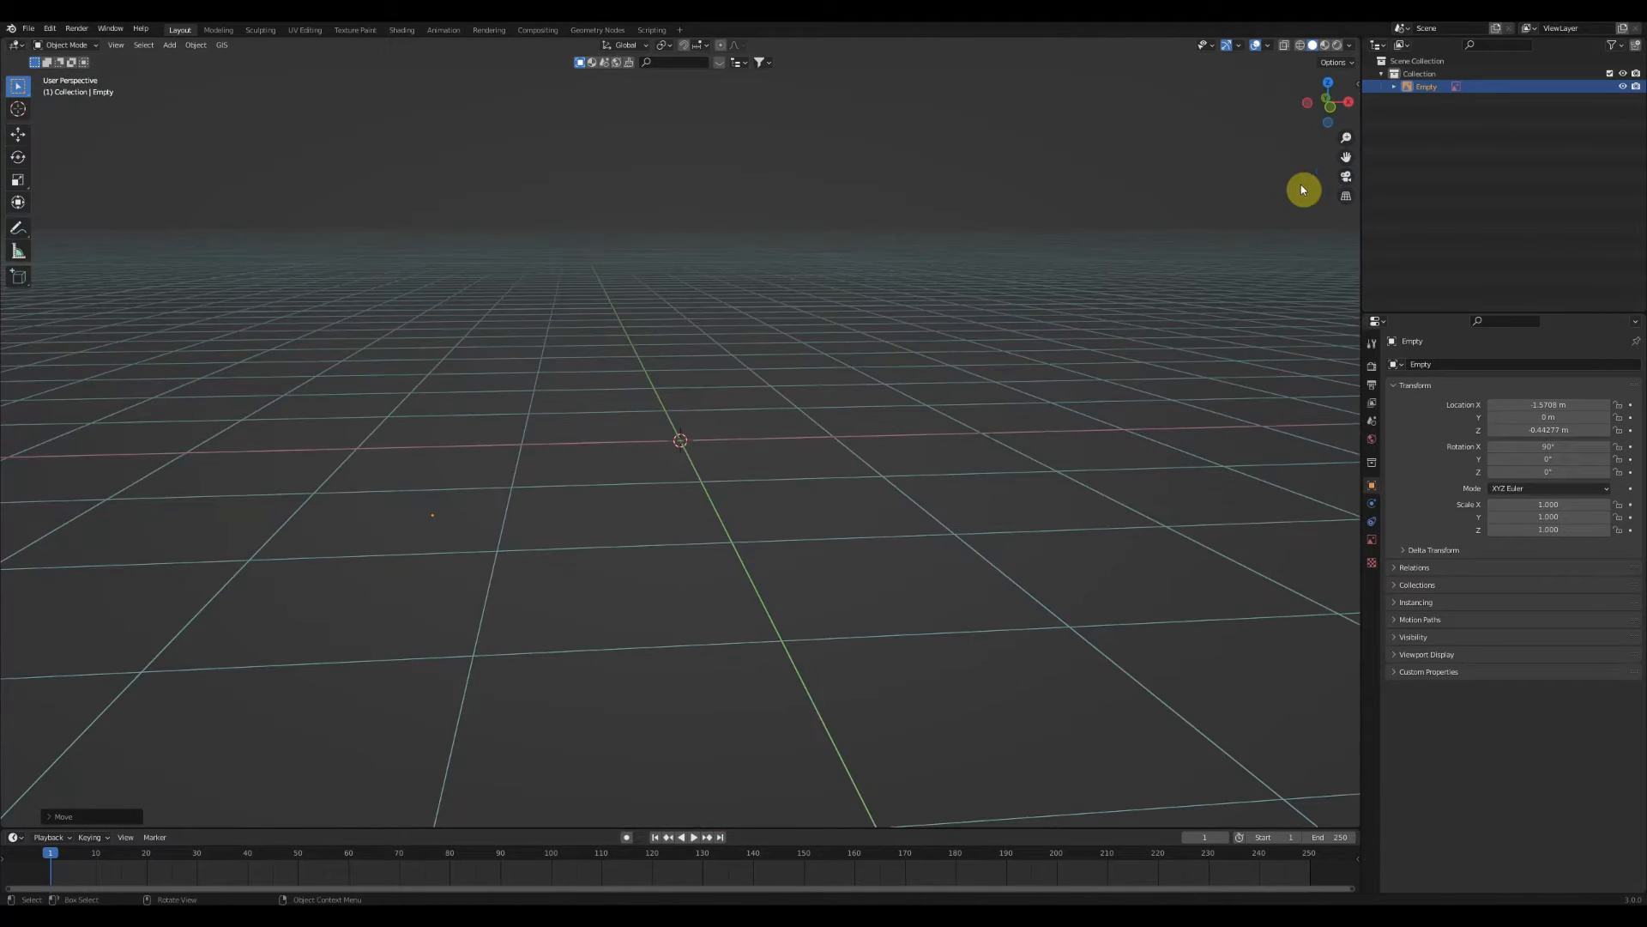
left_click(1321, 111)
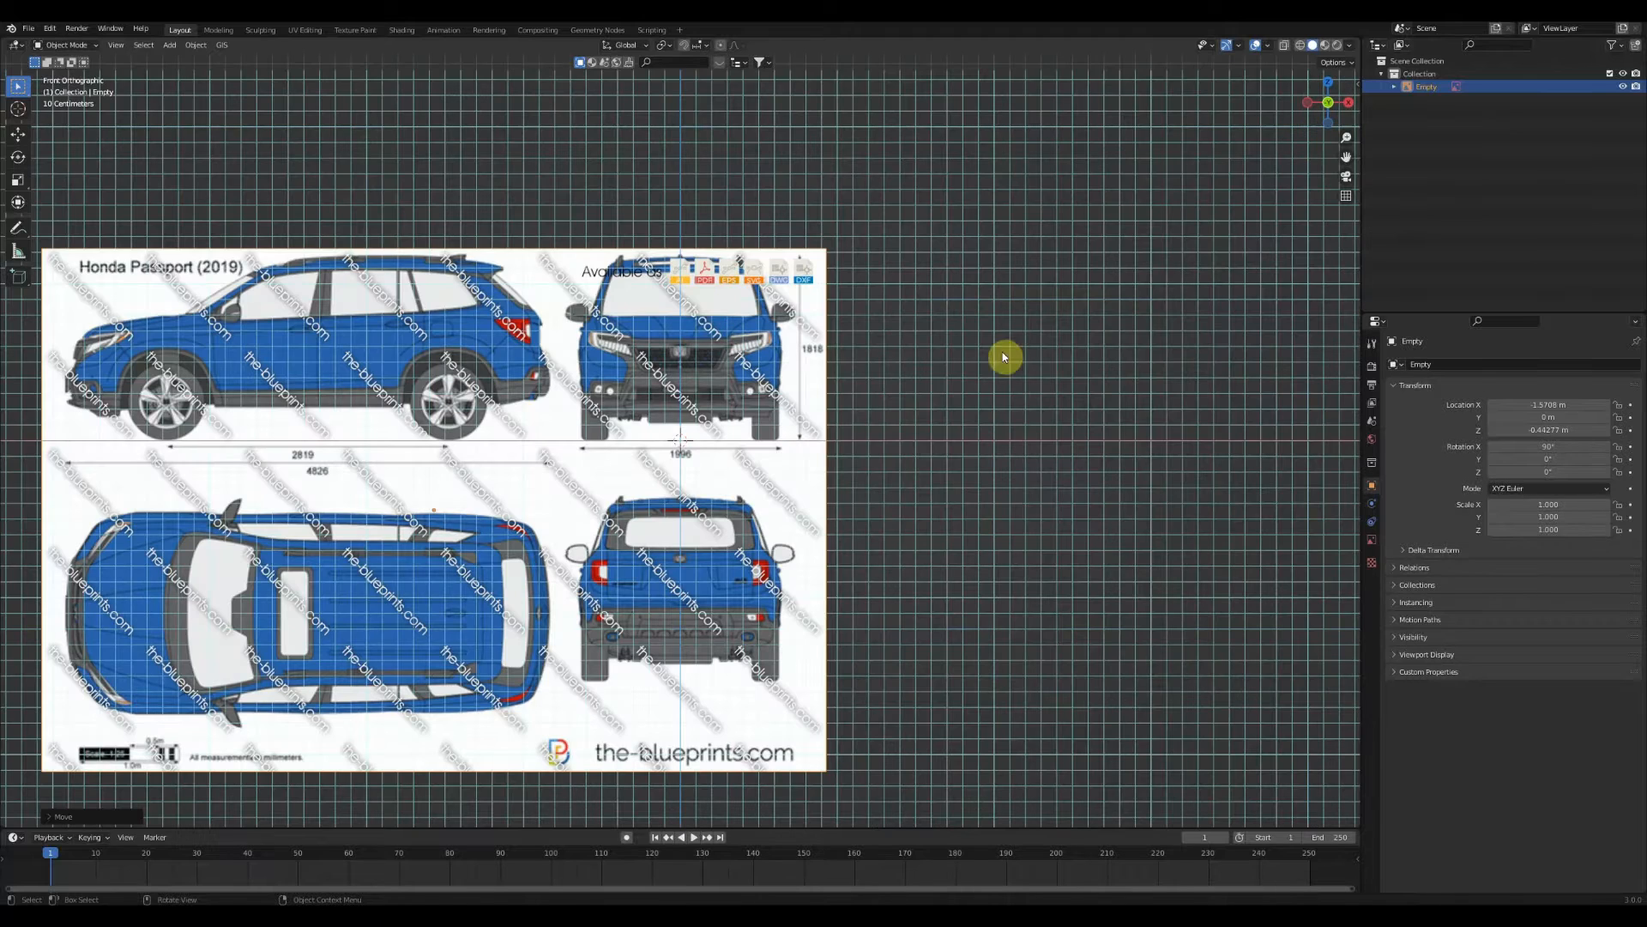
left_click(1373, 542)
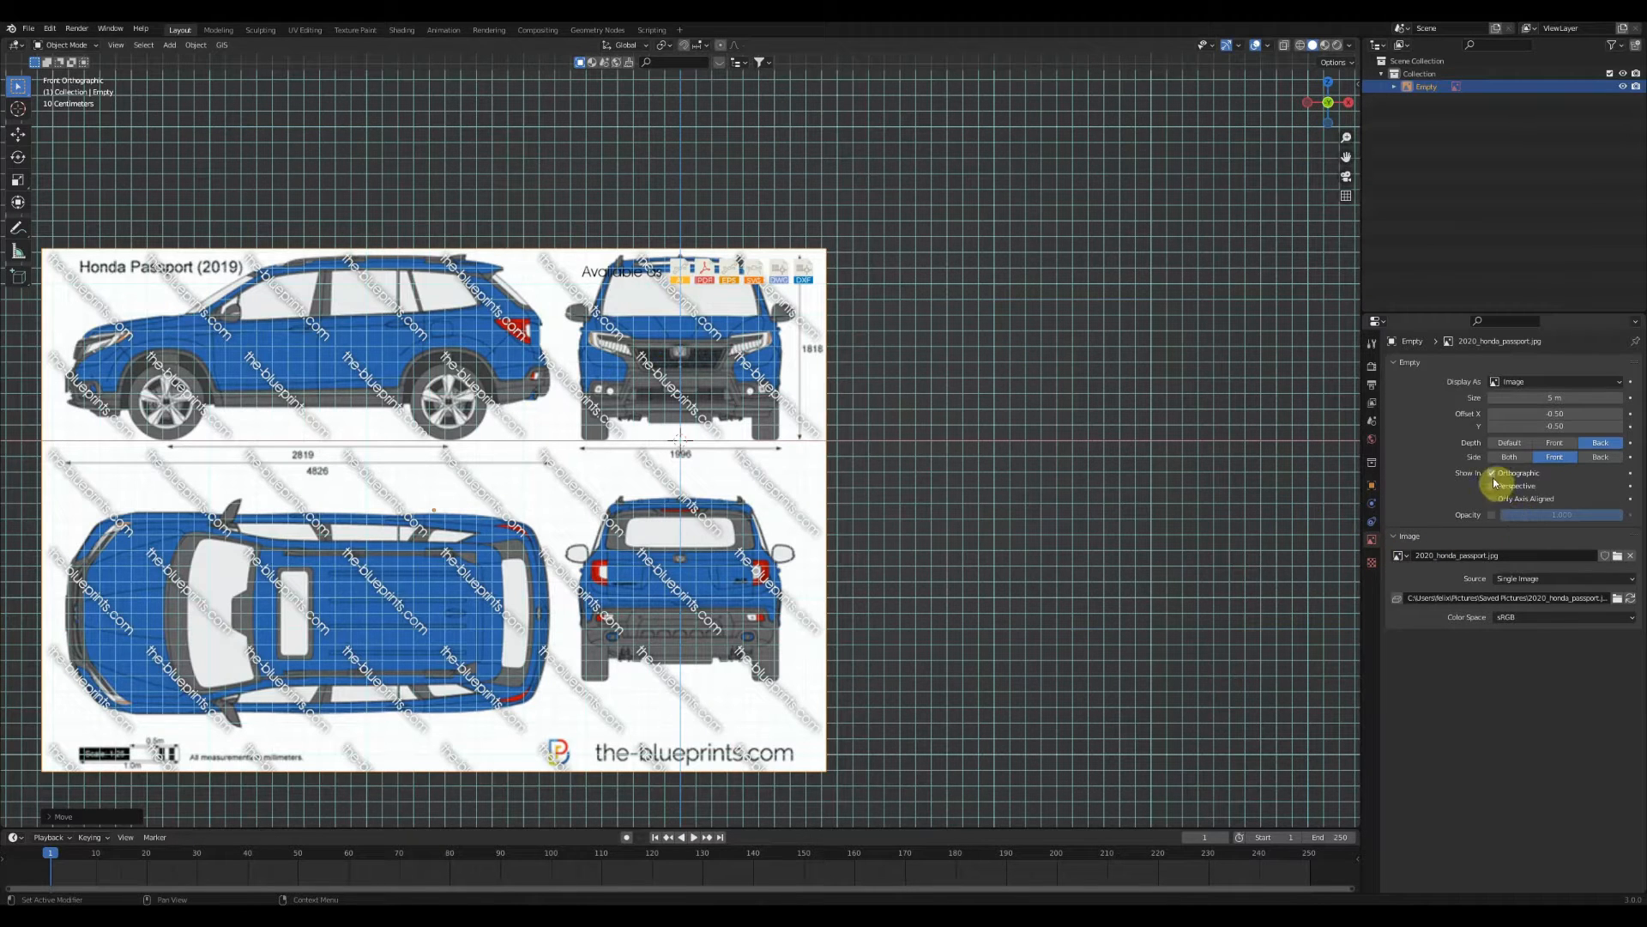
middle_click_drag(742, 515, 845, 503, "shift")
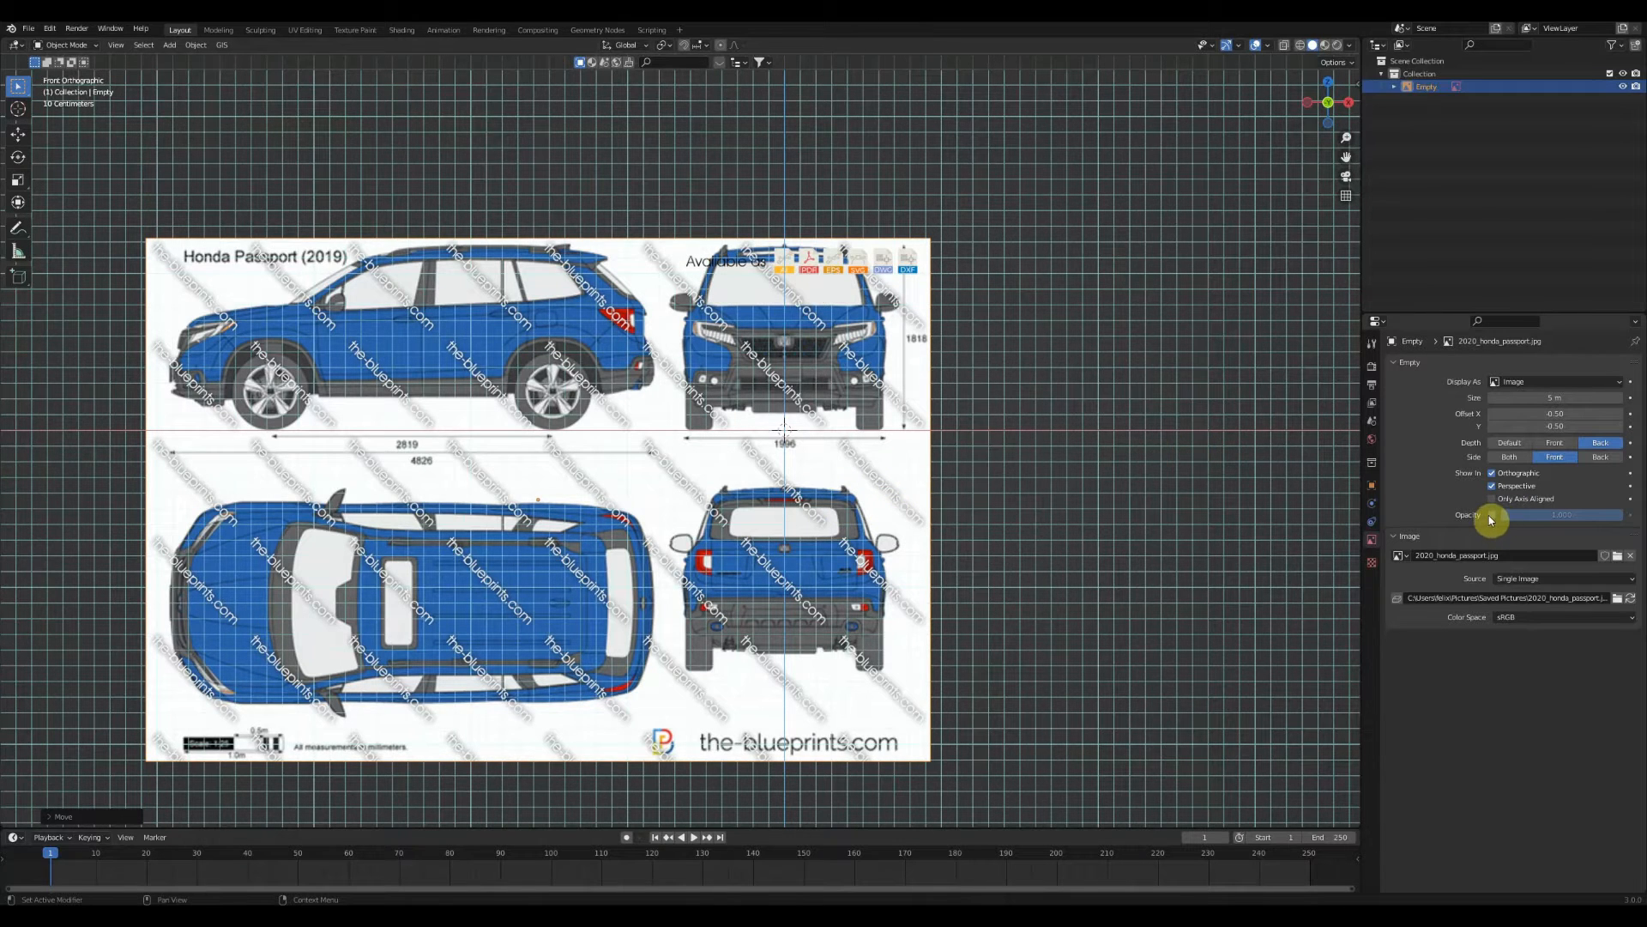
left_click_drag(1618, 517, 1571, 518)
left_click(1493, 516)
left_click(1493, 516)
left_click(1494, 516)
left_click_drag(1572, 517, 1624, 516)
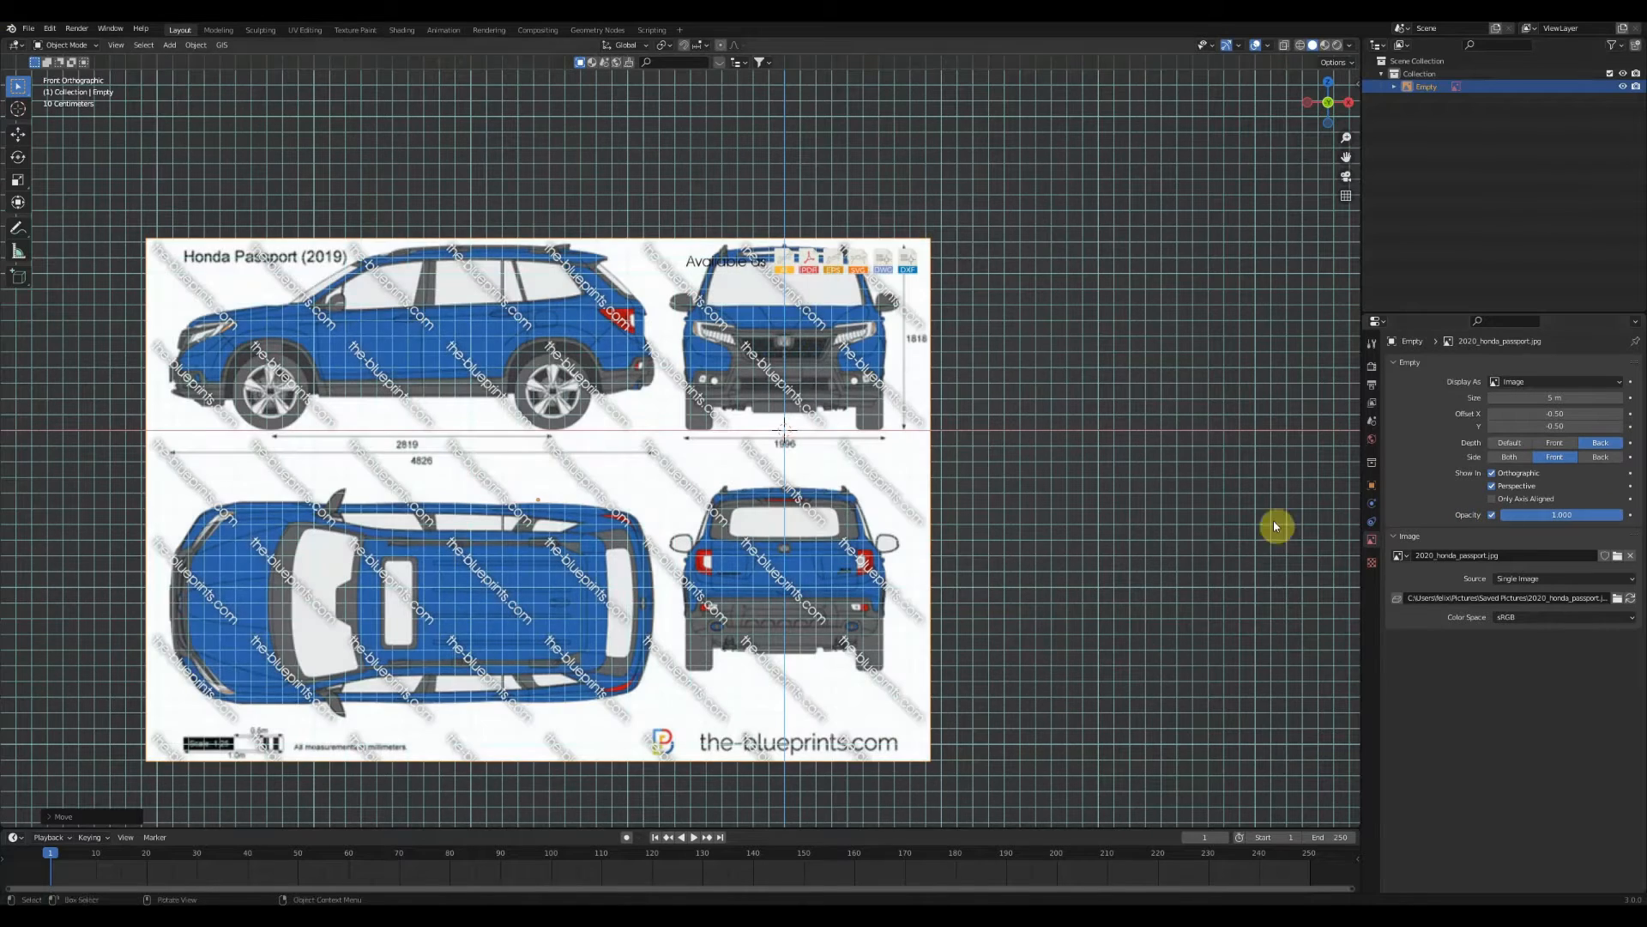
Inspect how the front-view car on the blueprint lines up with the origin and the axes
scroll(995, 557, "up", 3)
scroll(996, 553, "down", 1)
scroll(827, 625, "up", 5)
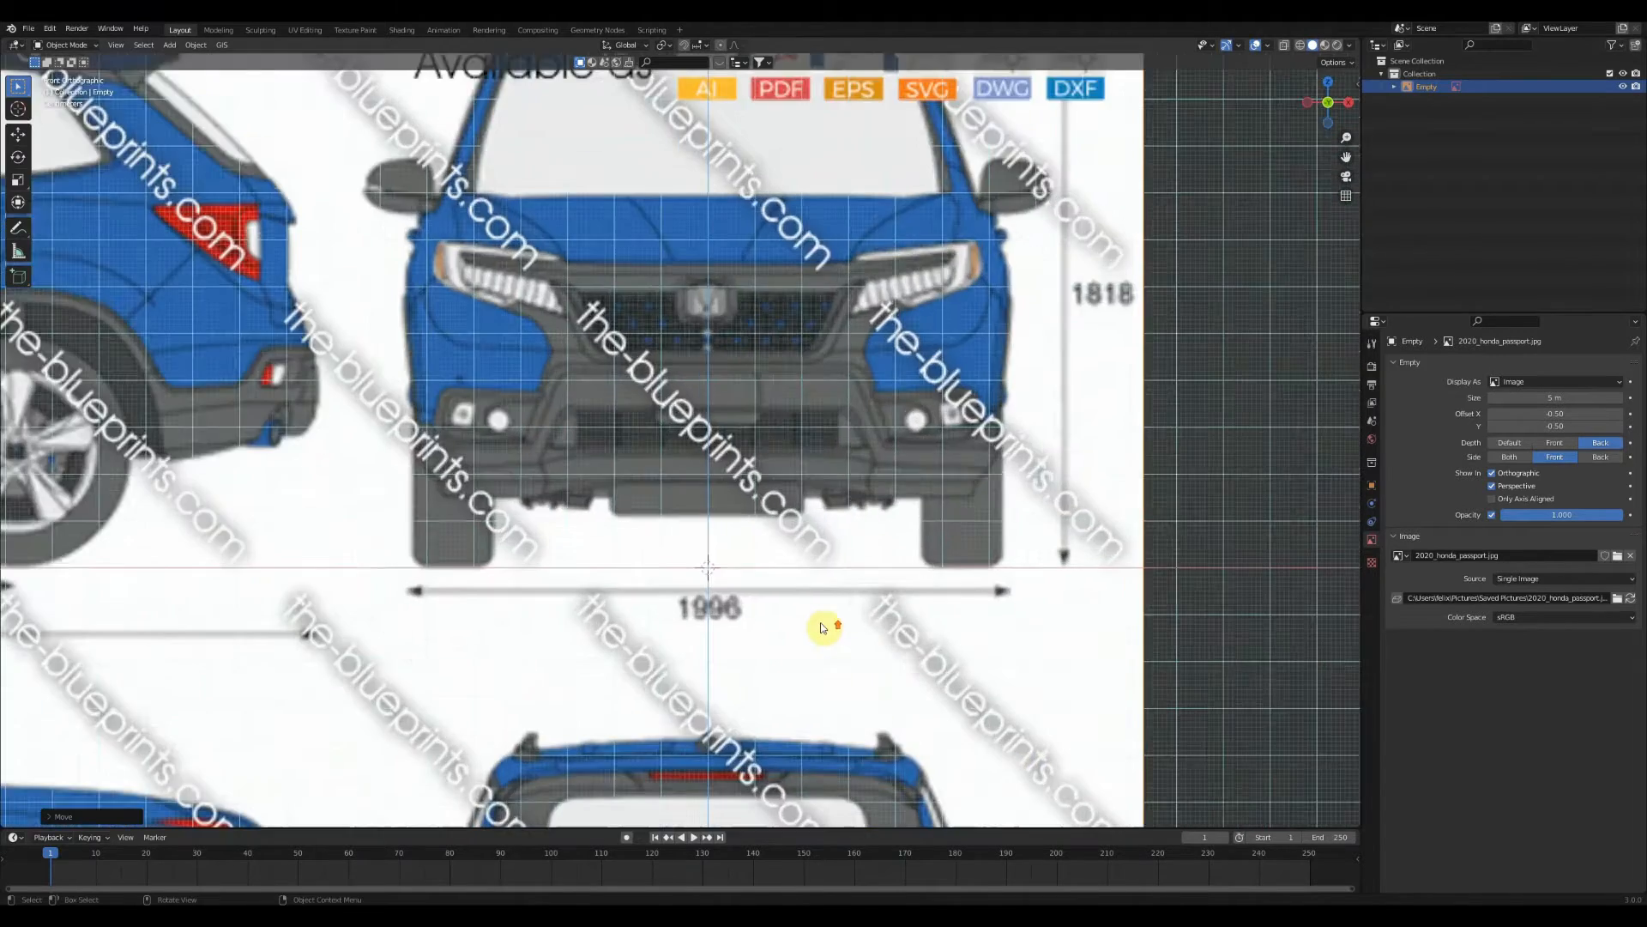
scroll(824, 615, "down", 5)
scroll(824, 592, "up", 4)
scroll(826, 580, "down", 4)
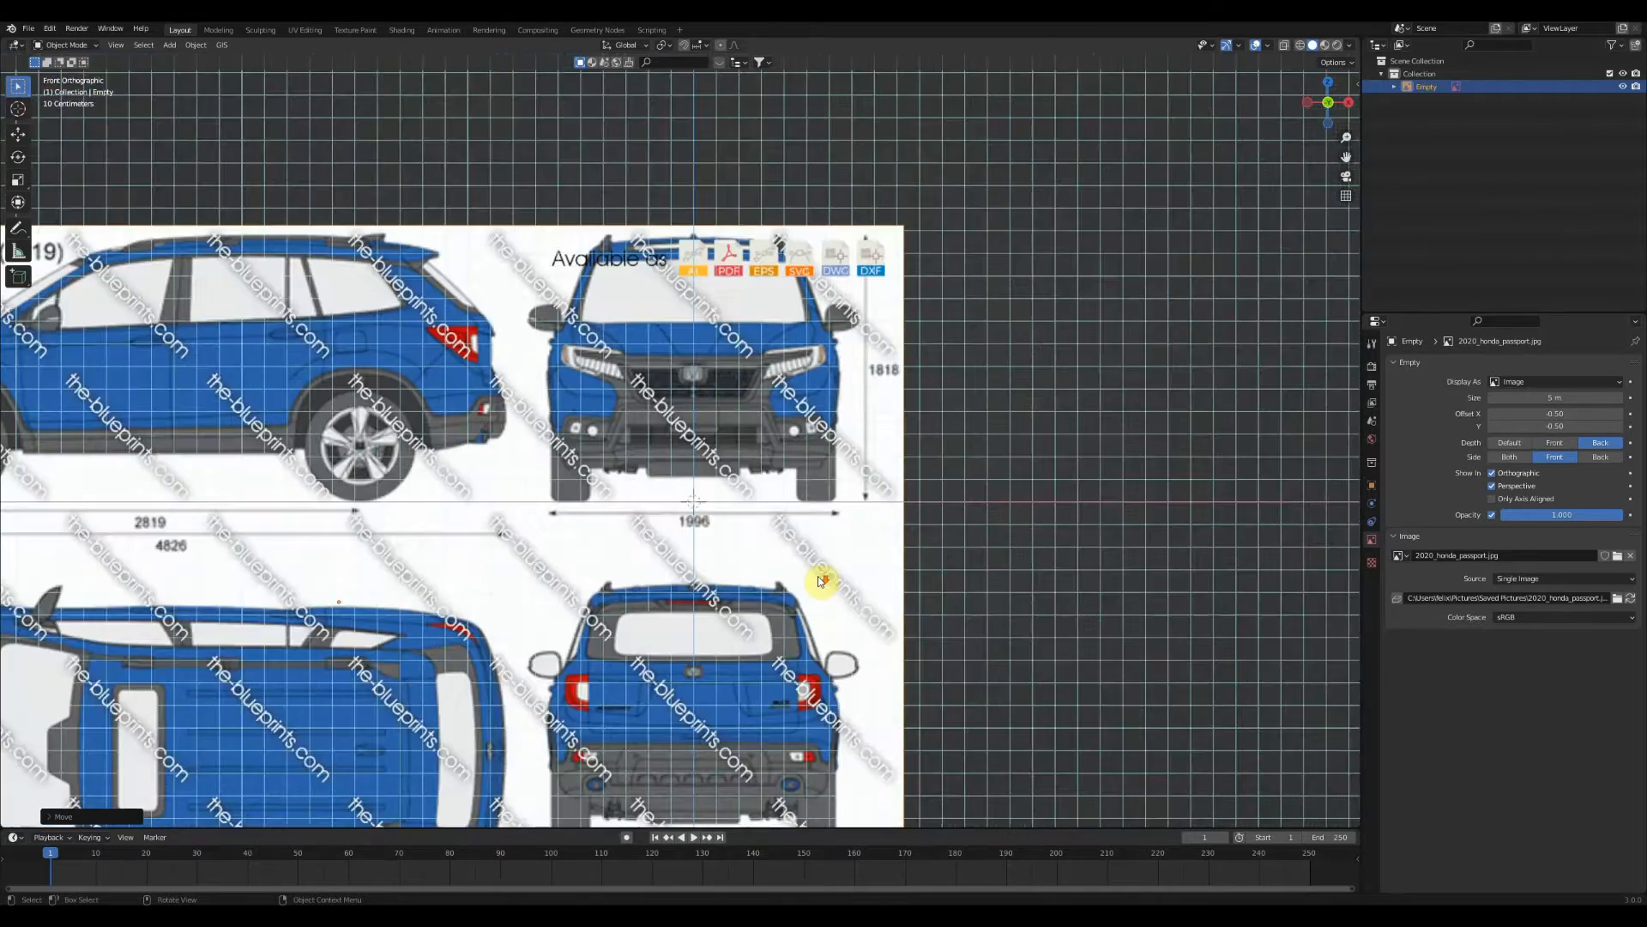
scroll(823, 580, "up", 4)
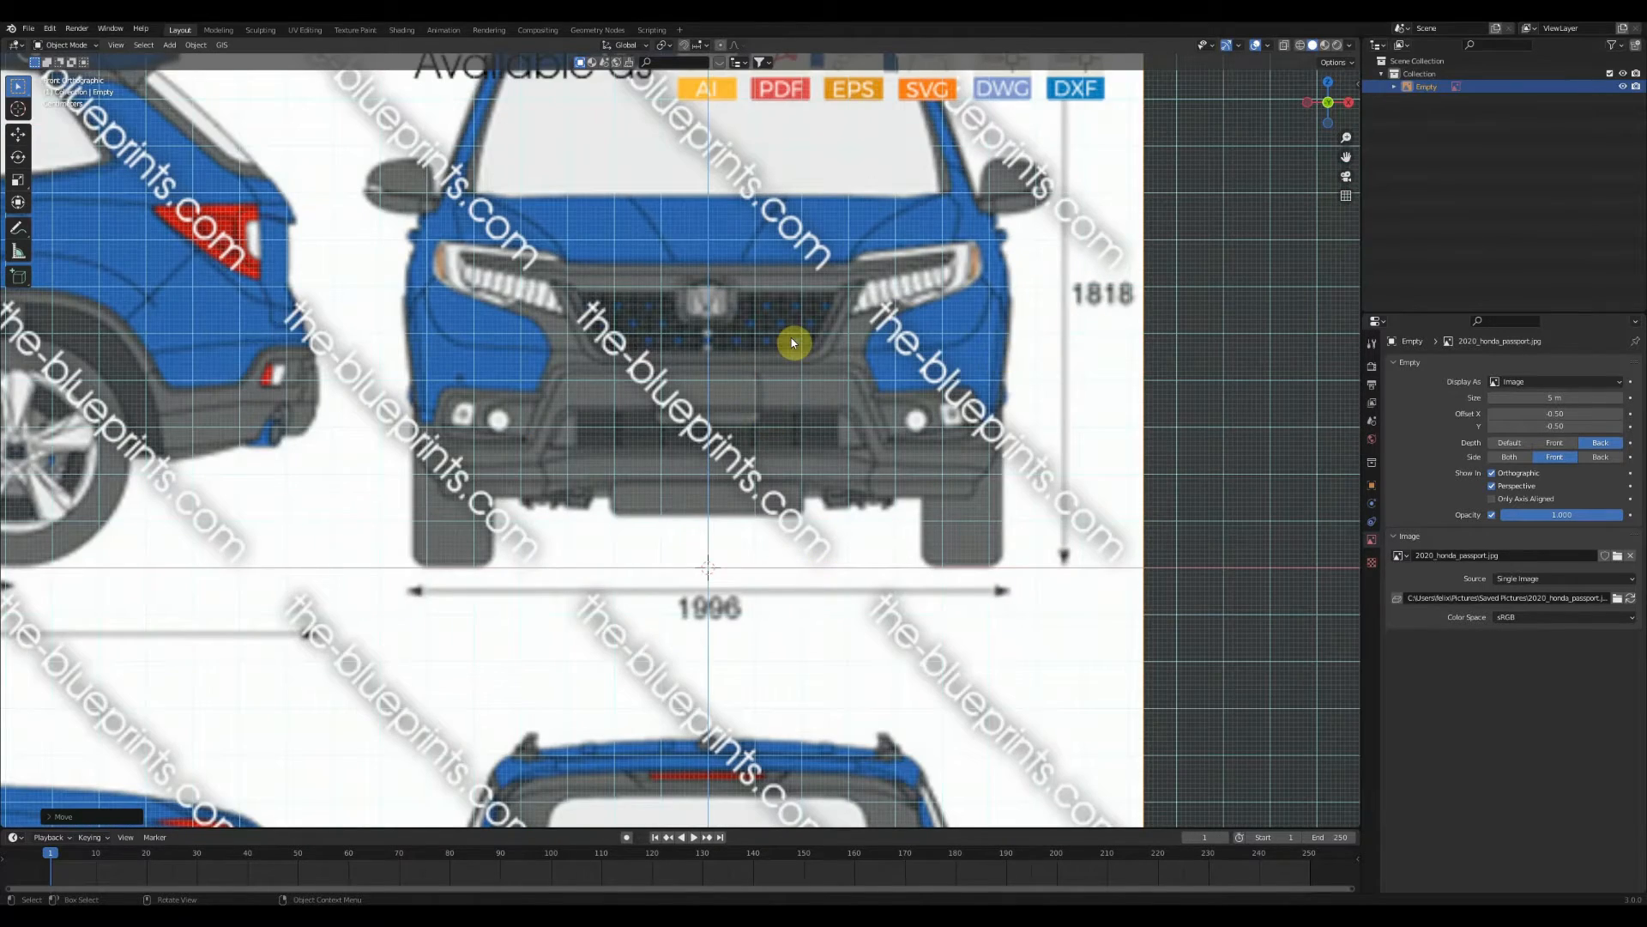
scroll(575, 471, "down", 6)
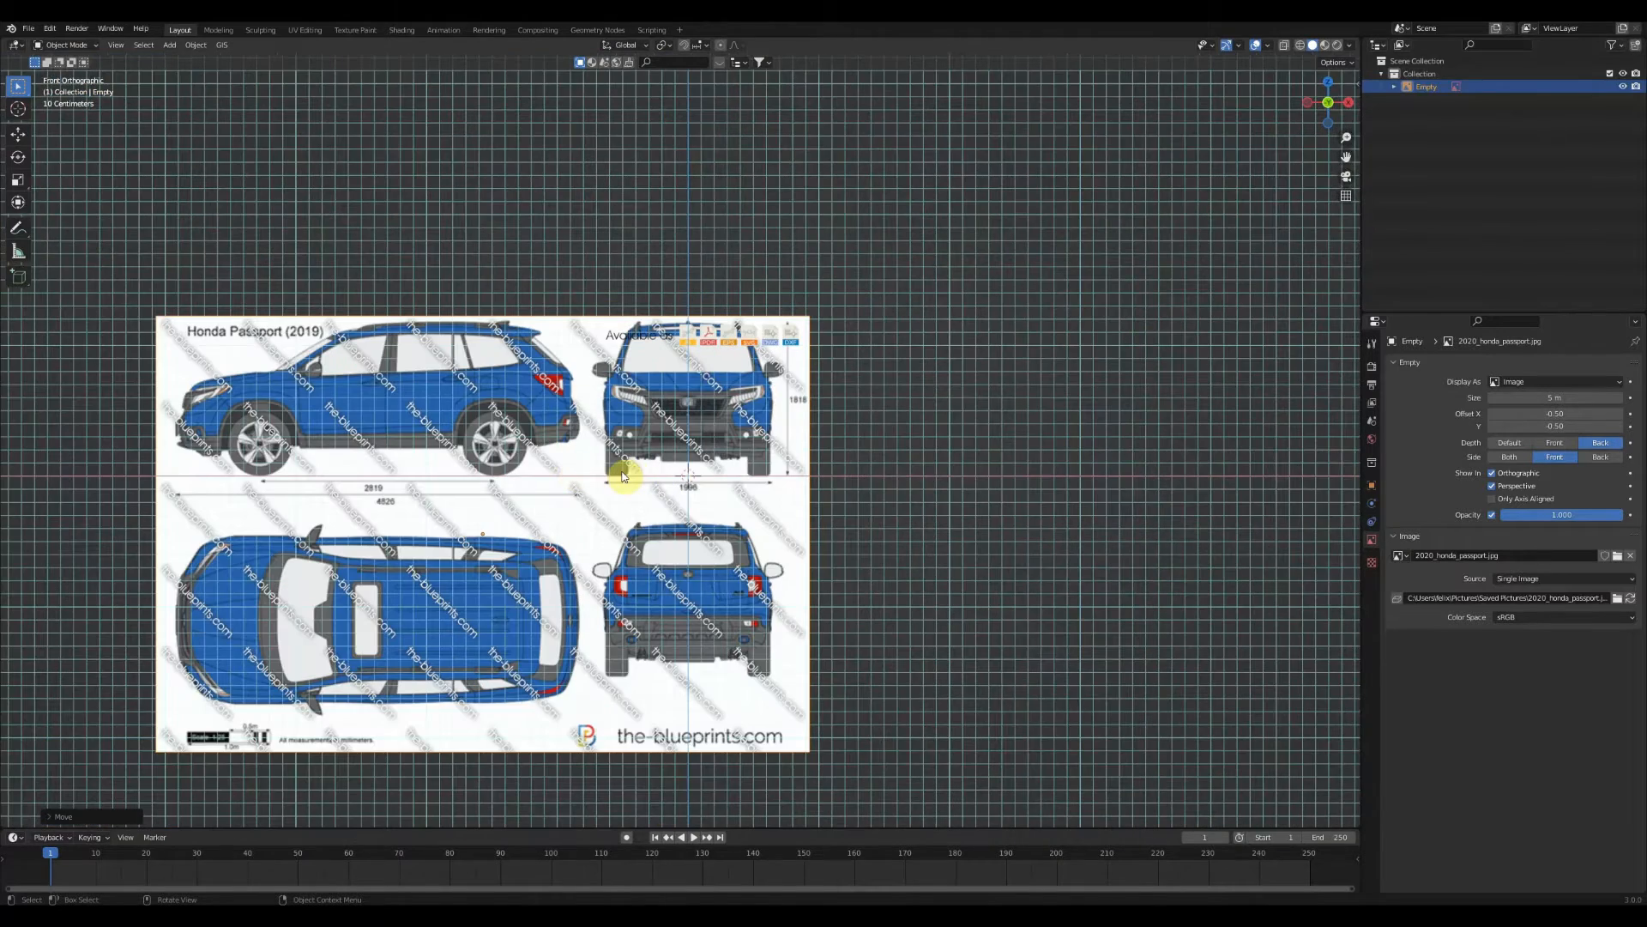
In the right orthographic view, load 2020_honda_passport.jpg as a second background image
key("KP_3")
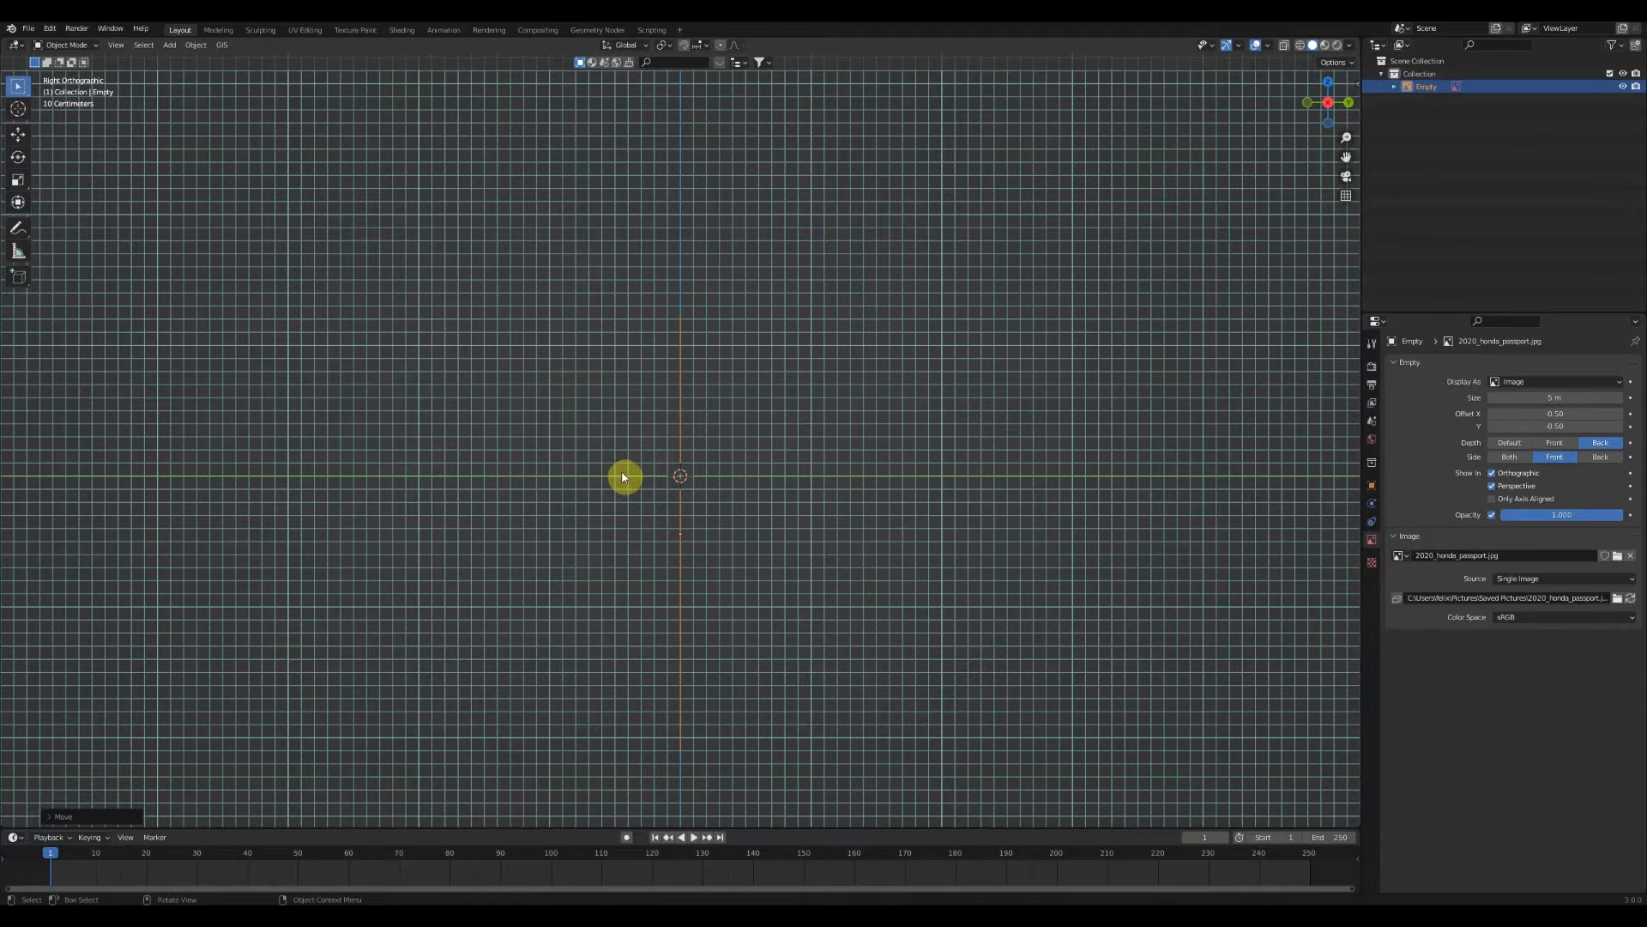
middle_click_drag(624, 477, 931, 458)
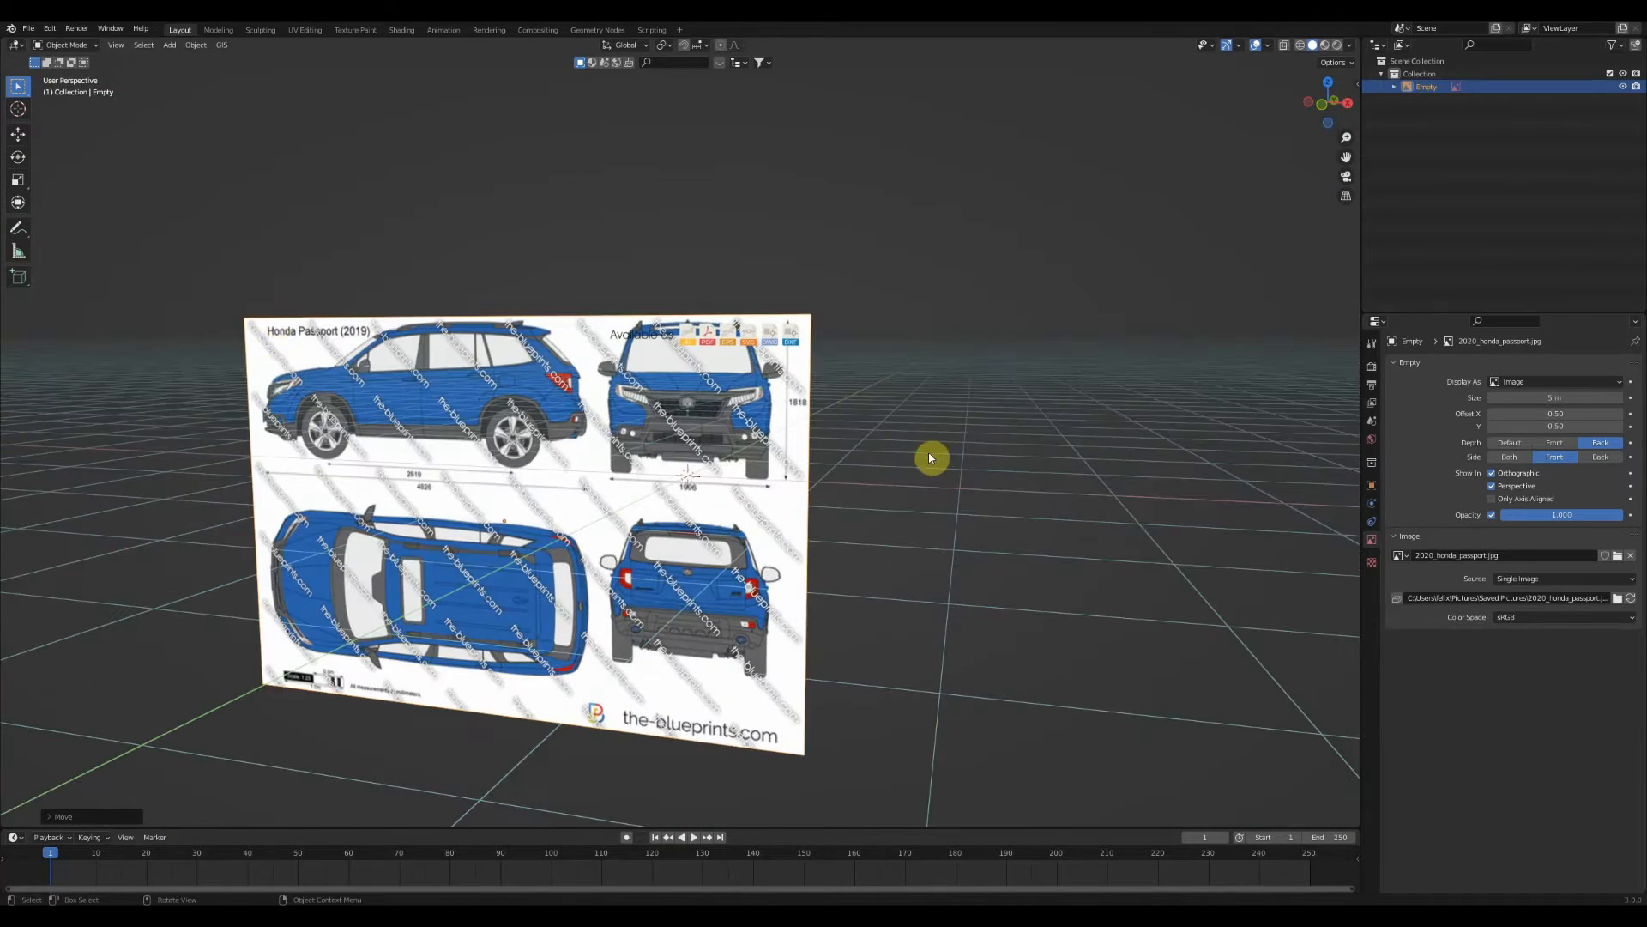
left_click(1346, 103)
middle_click_drag(754, 320, 815, 347)
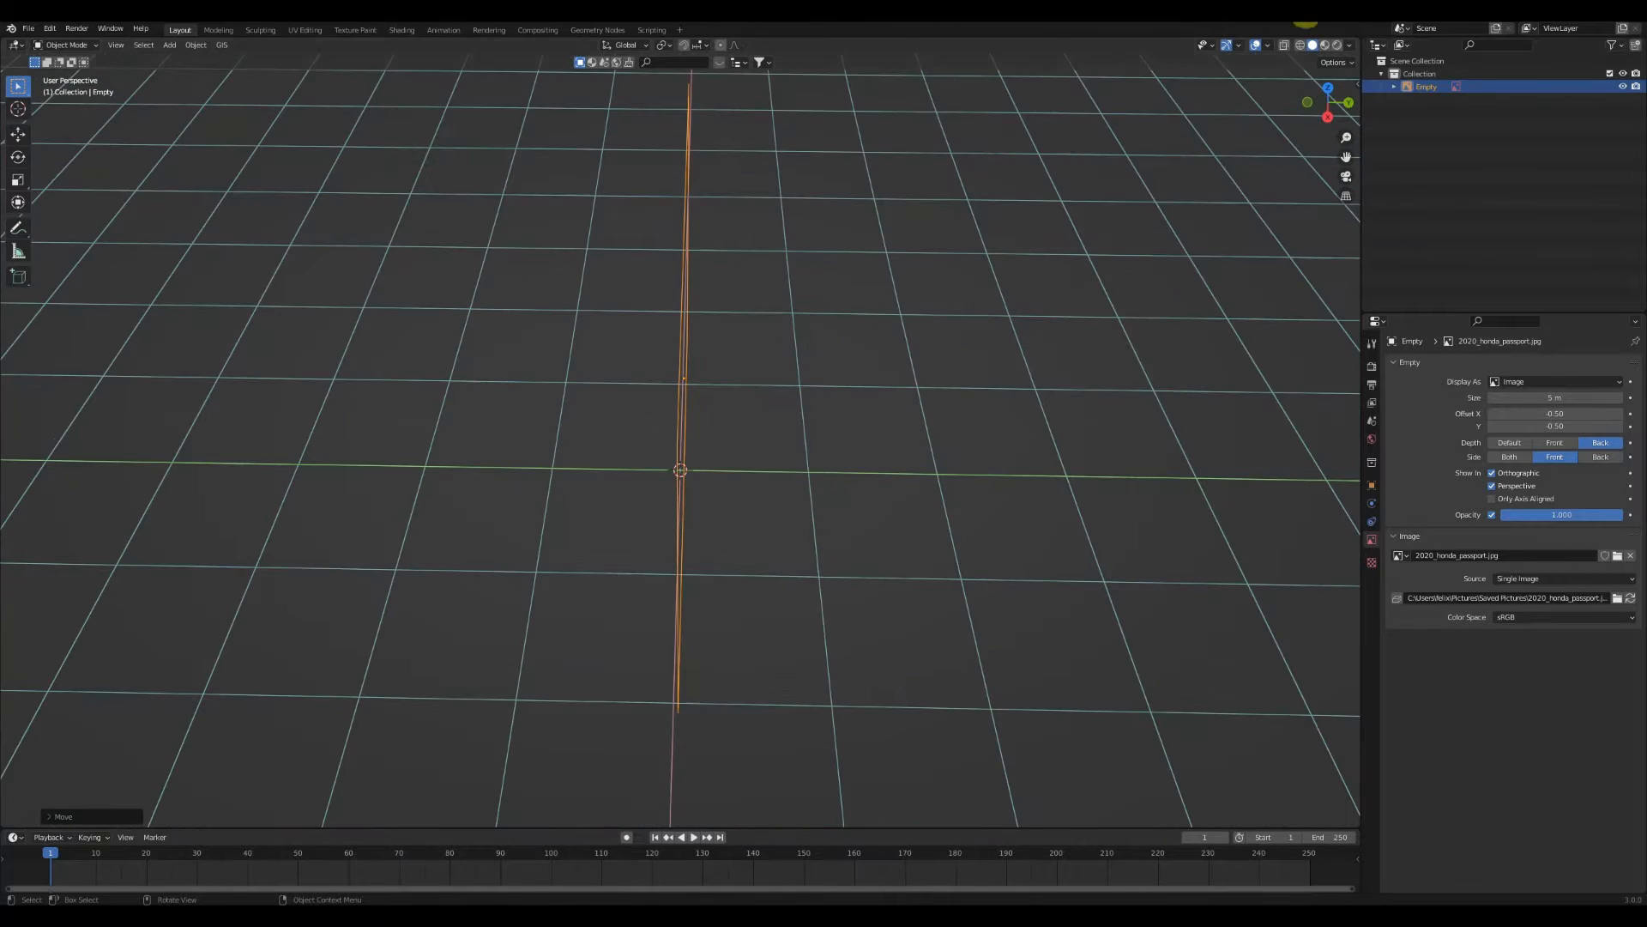
left_click(1348, 113)
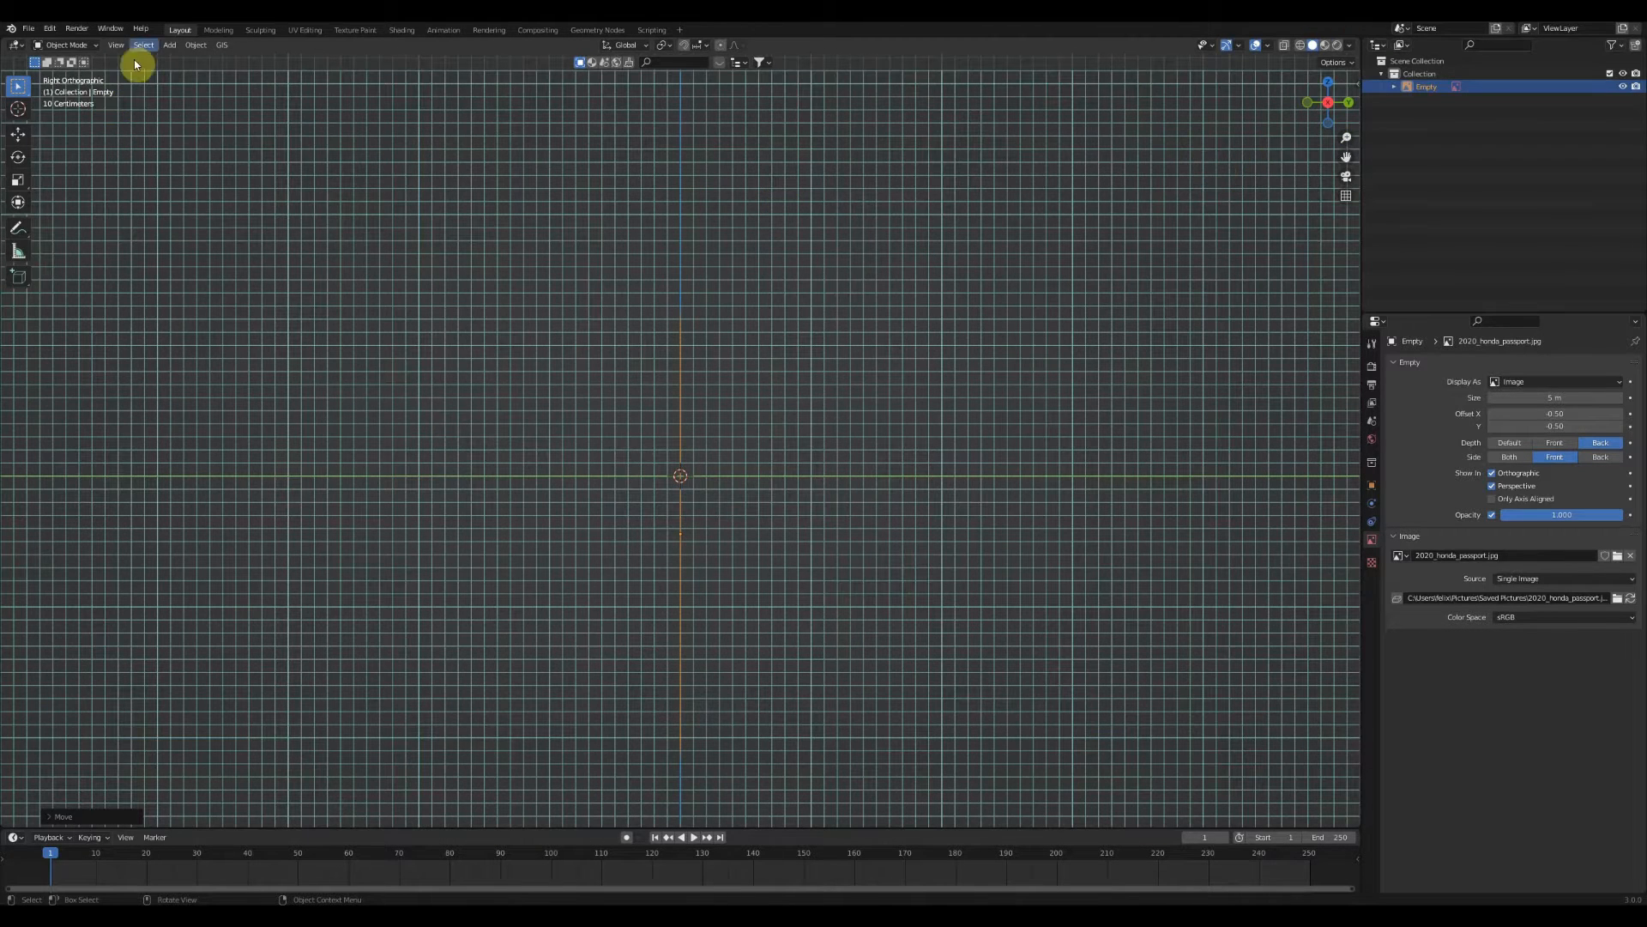
left_click(169, 46)
mouse_move(219, 201)
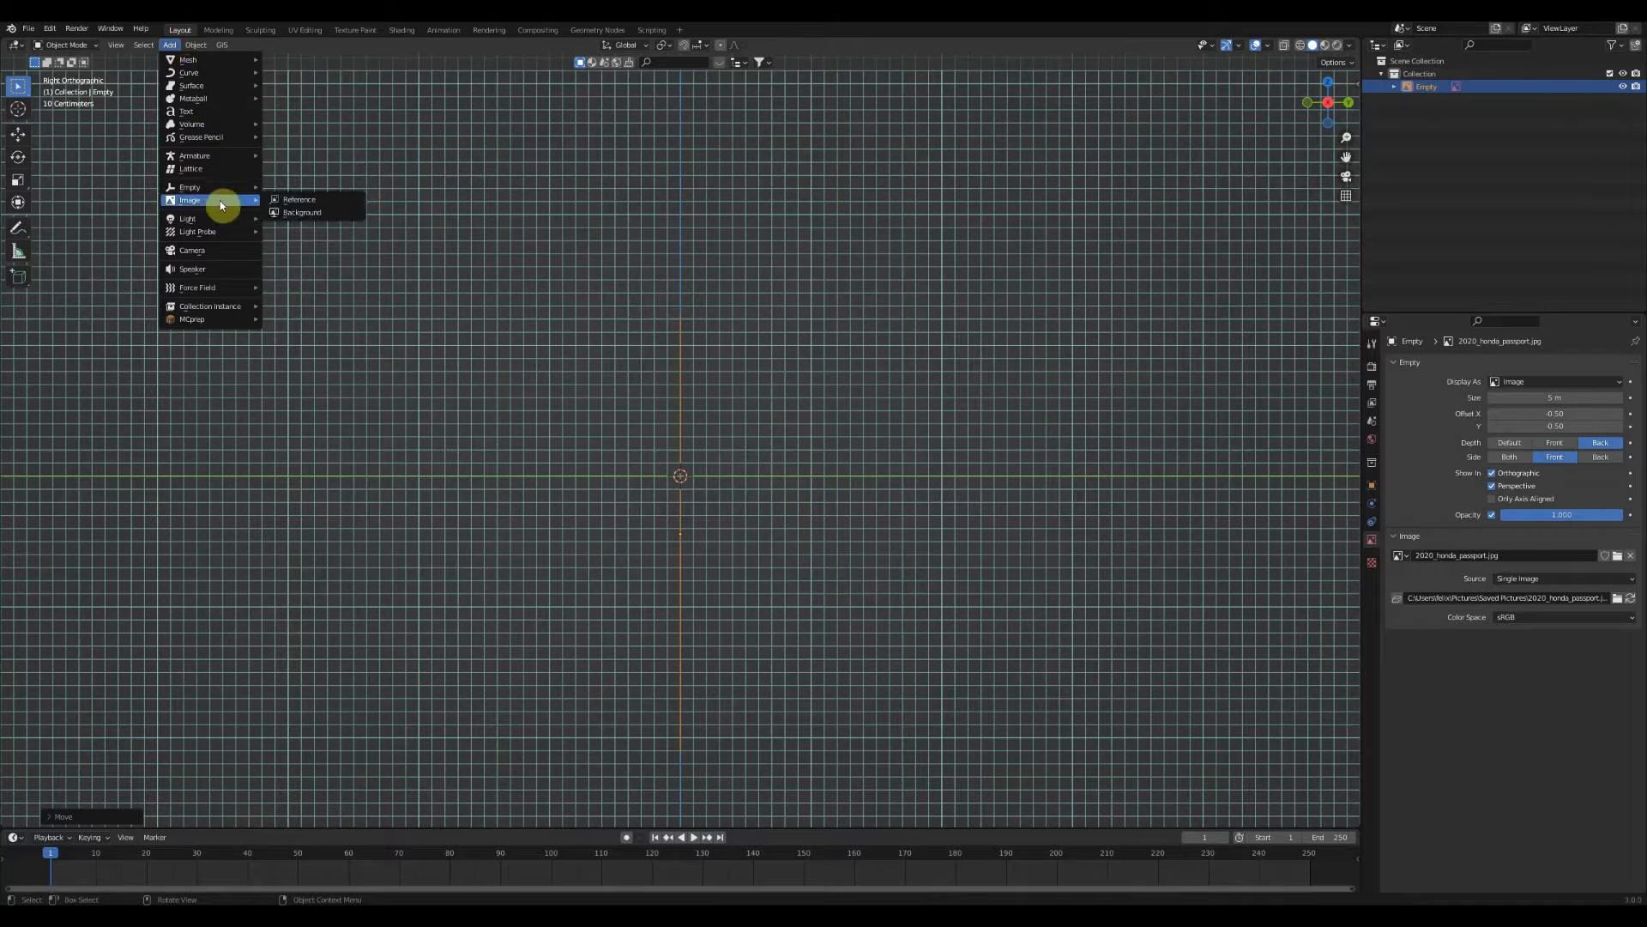
left_click(304, 222)
left_click(780, 359)
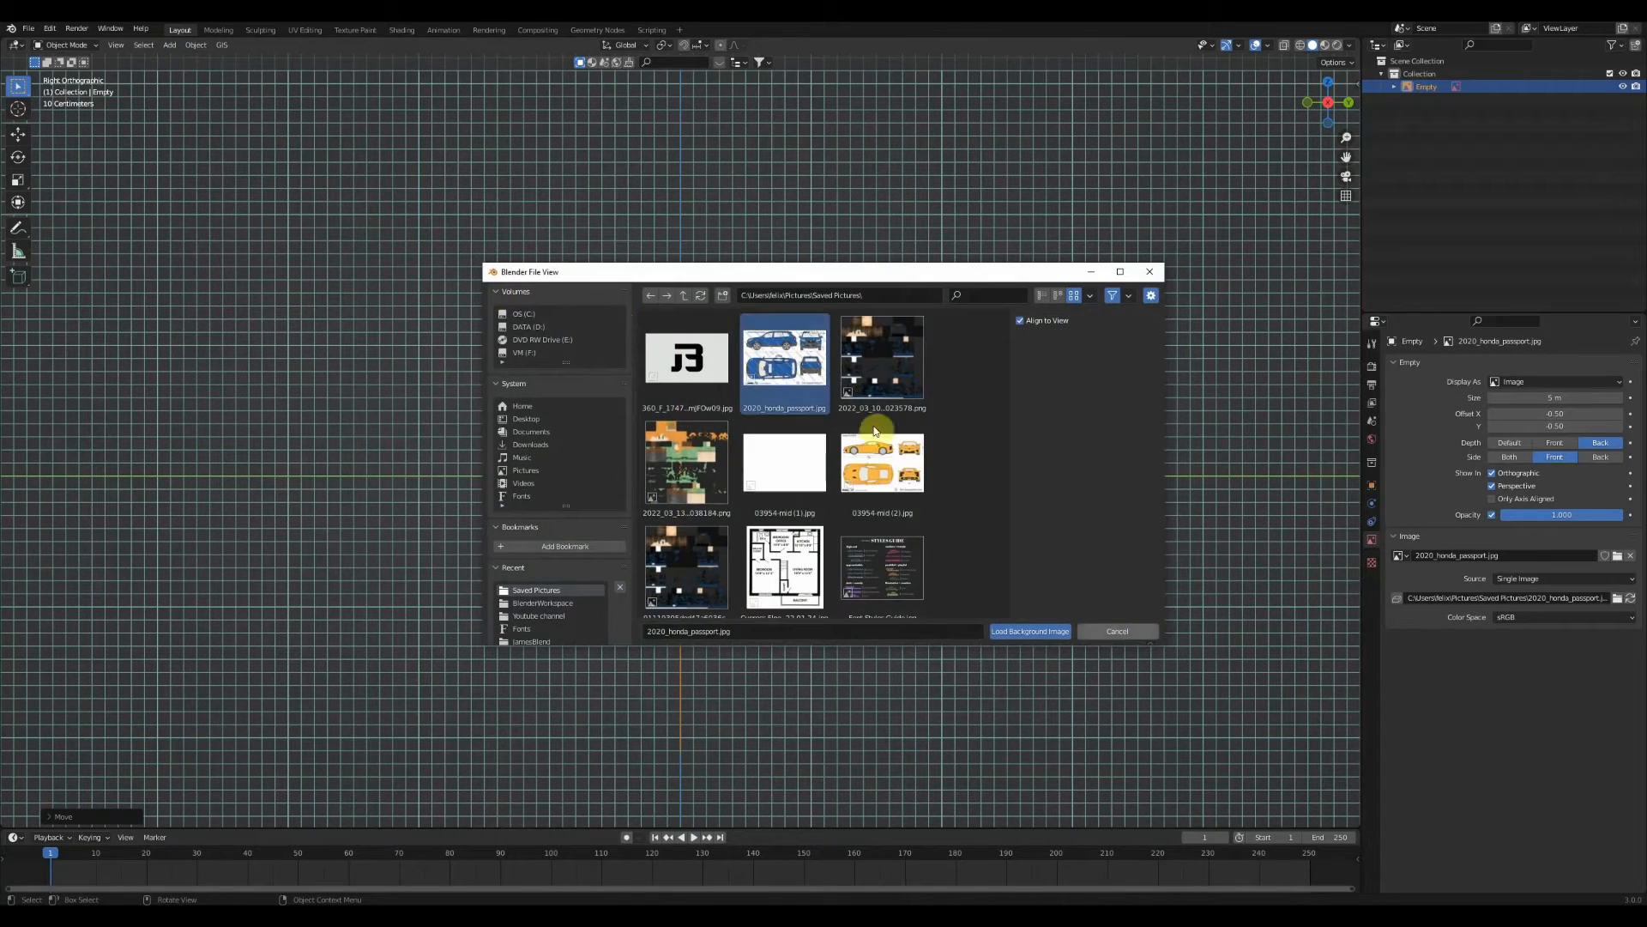
left_click(1055, 633)
Move the second image about 2.35 m in Y and -0.44 m in Z, placing the side-view car's front bumper at the vertical axis
scroll(855, 502, "up", 2)
scroll(789, 480, "down", 3)
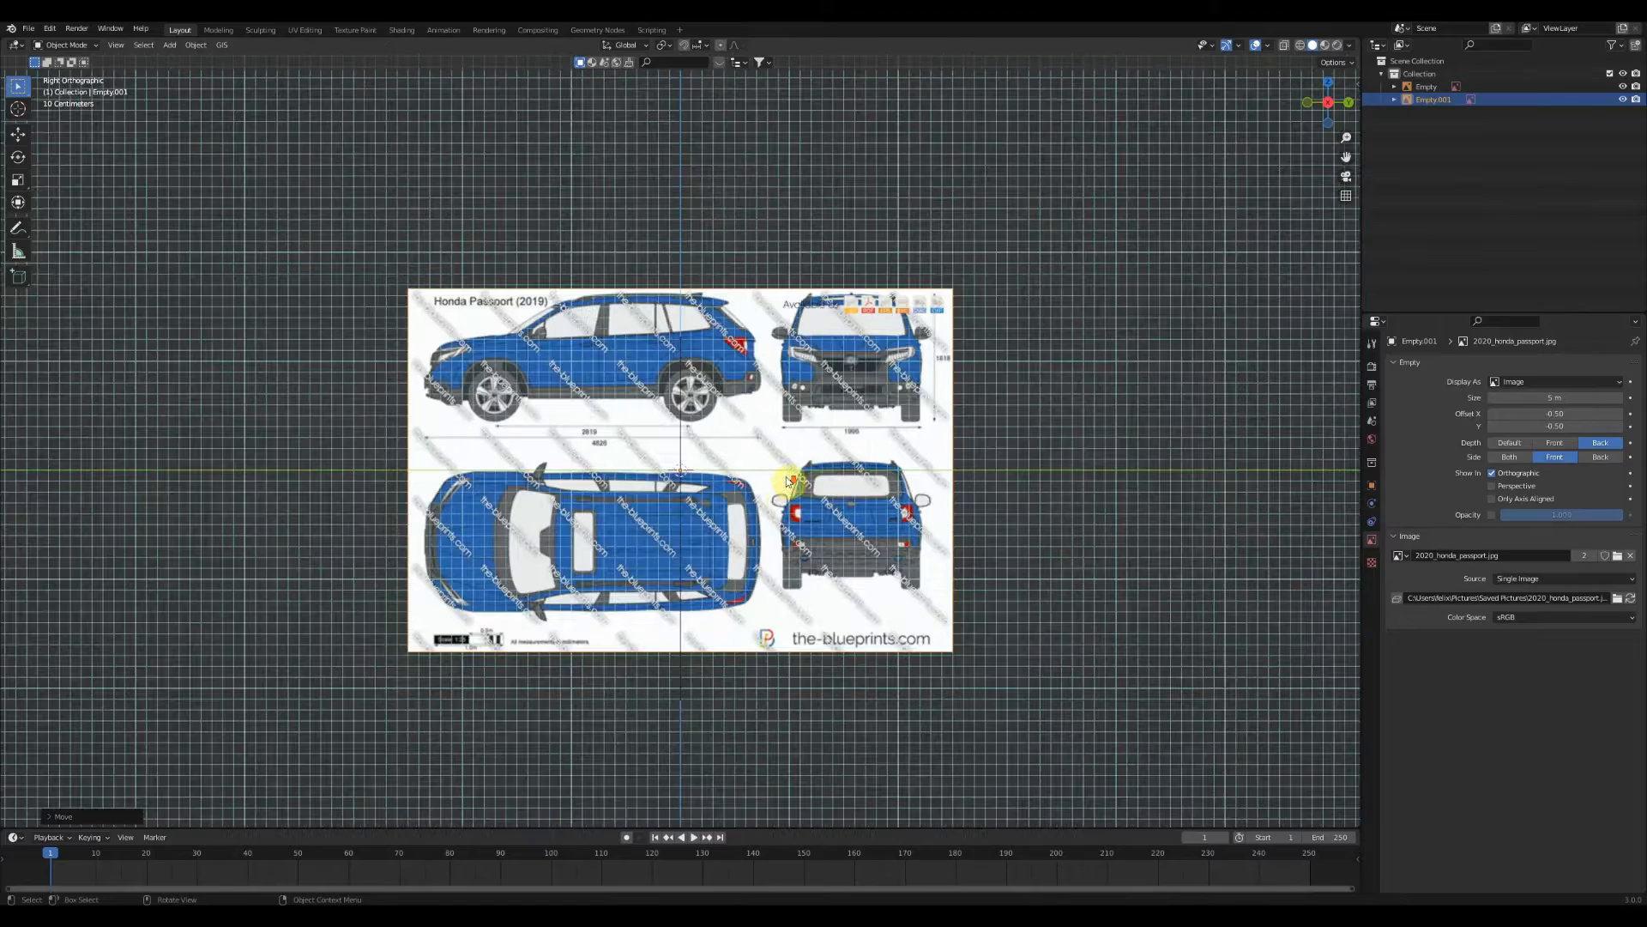
scroll(752, 491, "up", 2)
key("g")
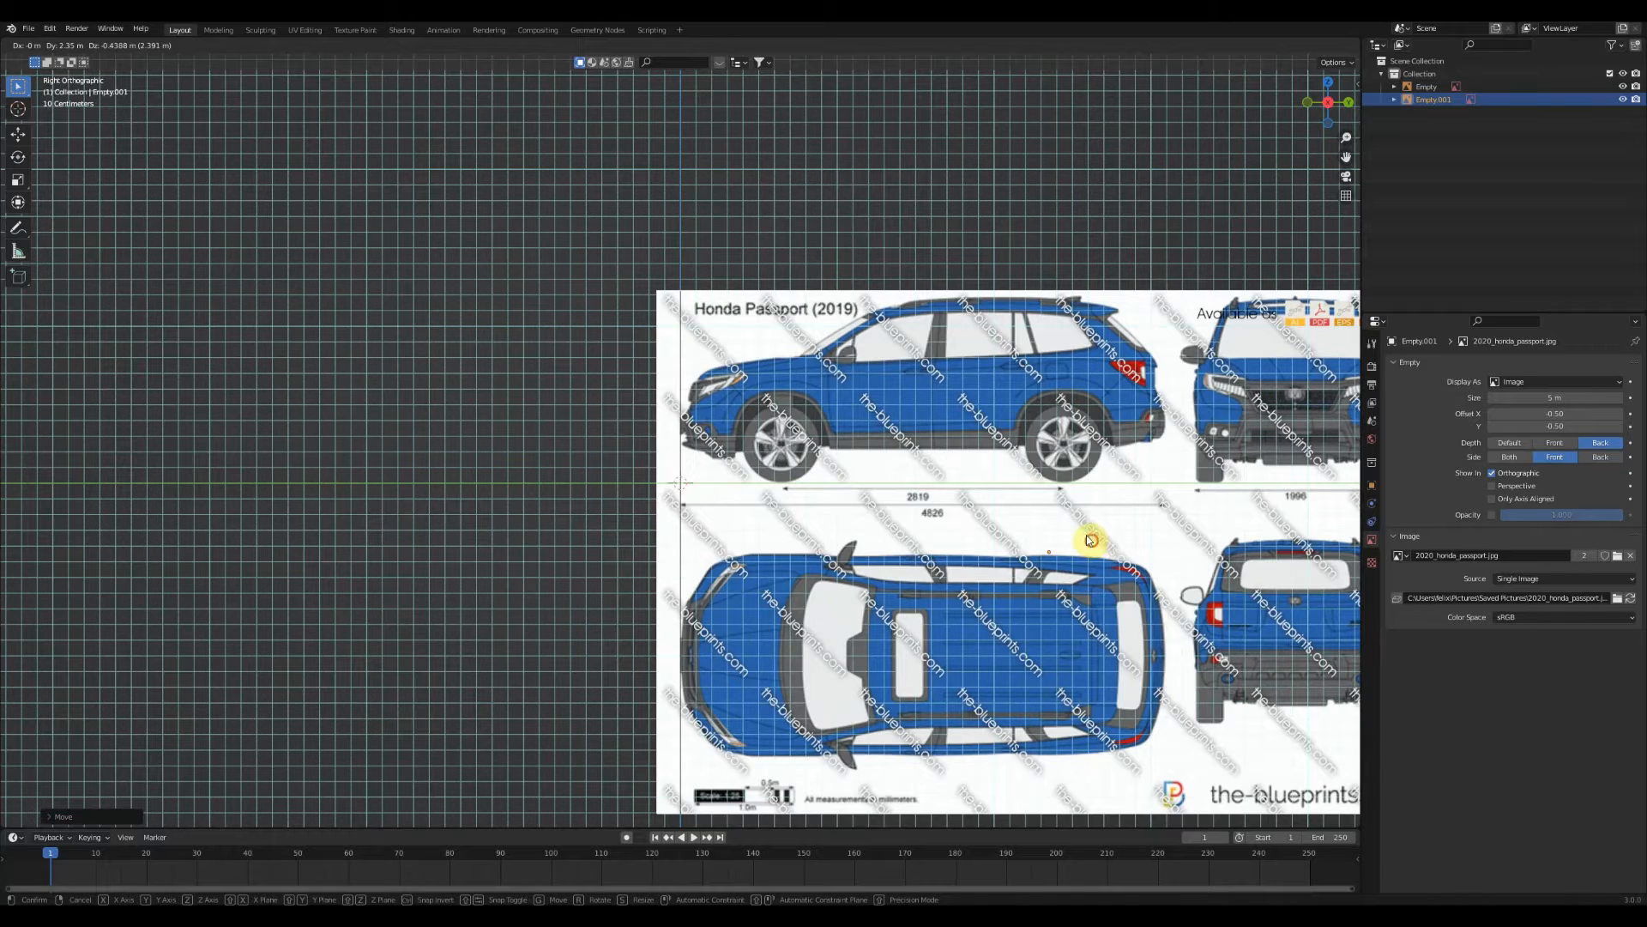
left_click(1090, 539)
scroll(941, 427, "up", 10)
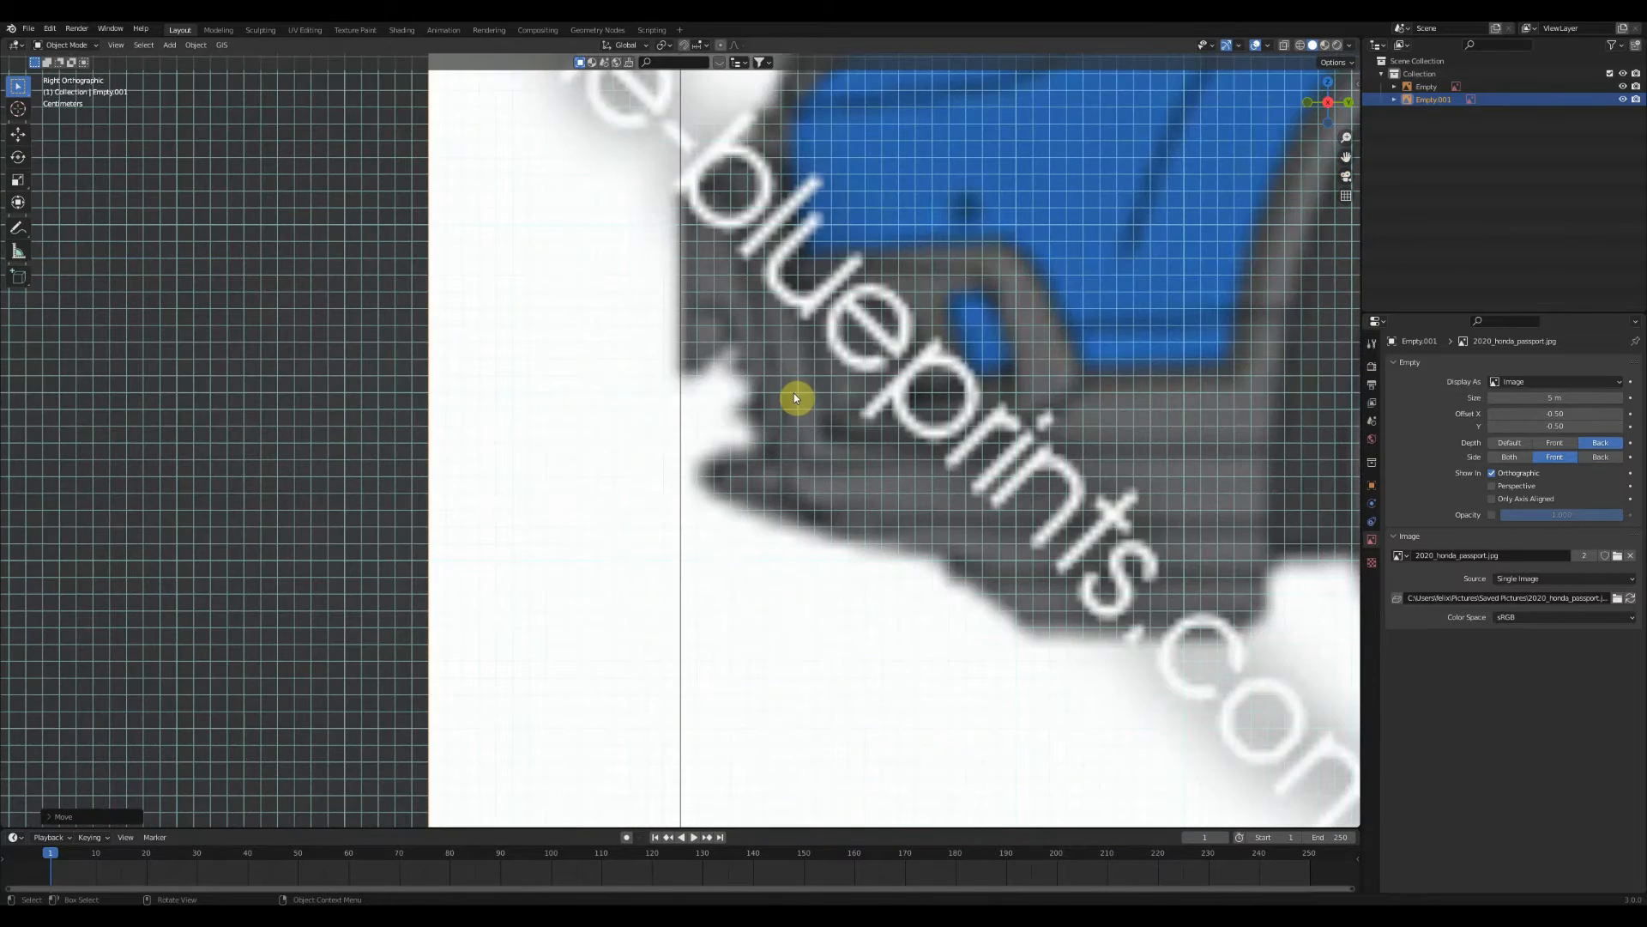
Nudge the side-view image slightly along Y to fine-tune the car's front bumper against the vertical axis
key("g")
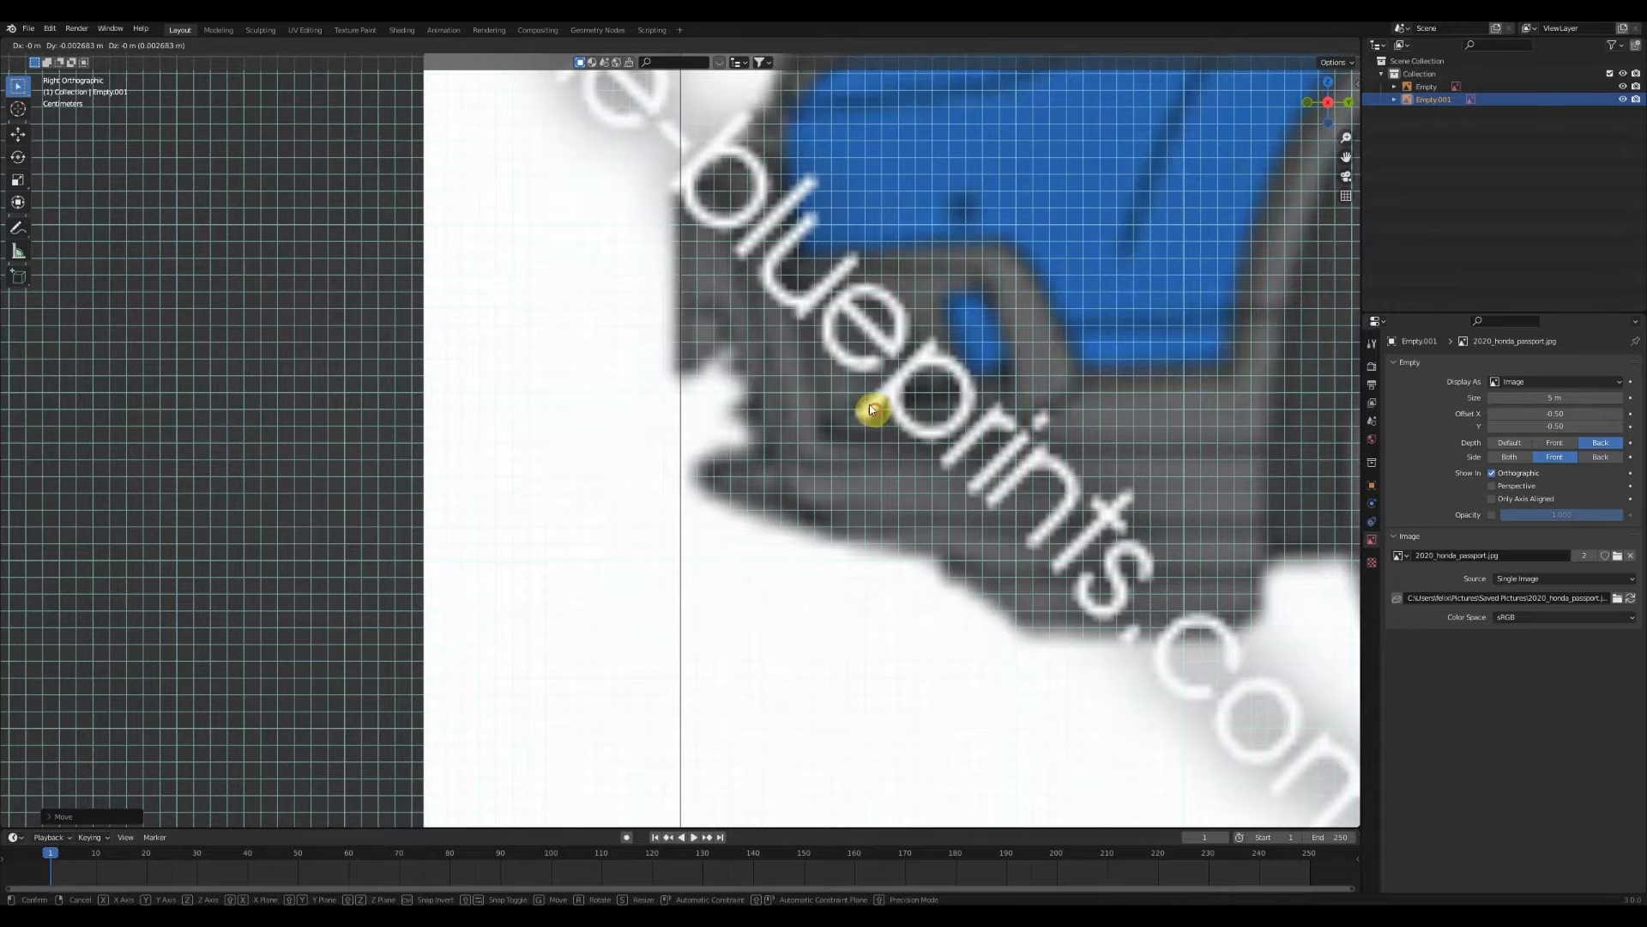
left_click(870, 410)
middle_click_drag(871, 410, 938, 367)
scroll(944, 431, "down", 6)
Enable the side-view image's display in perspective view and check its placement in the right orthographic view
left_click(1328, 102)
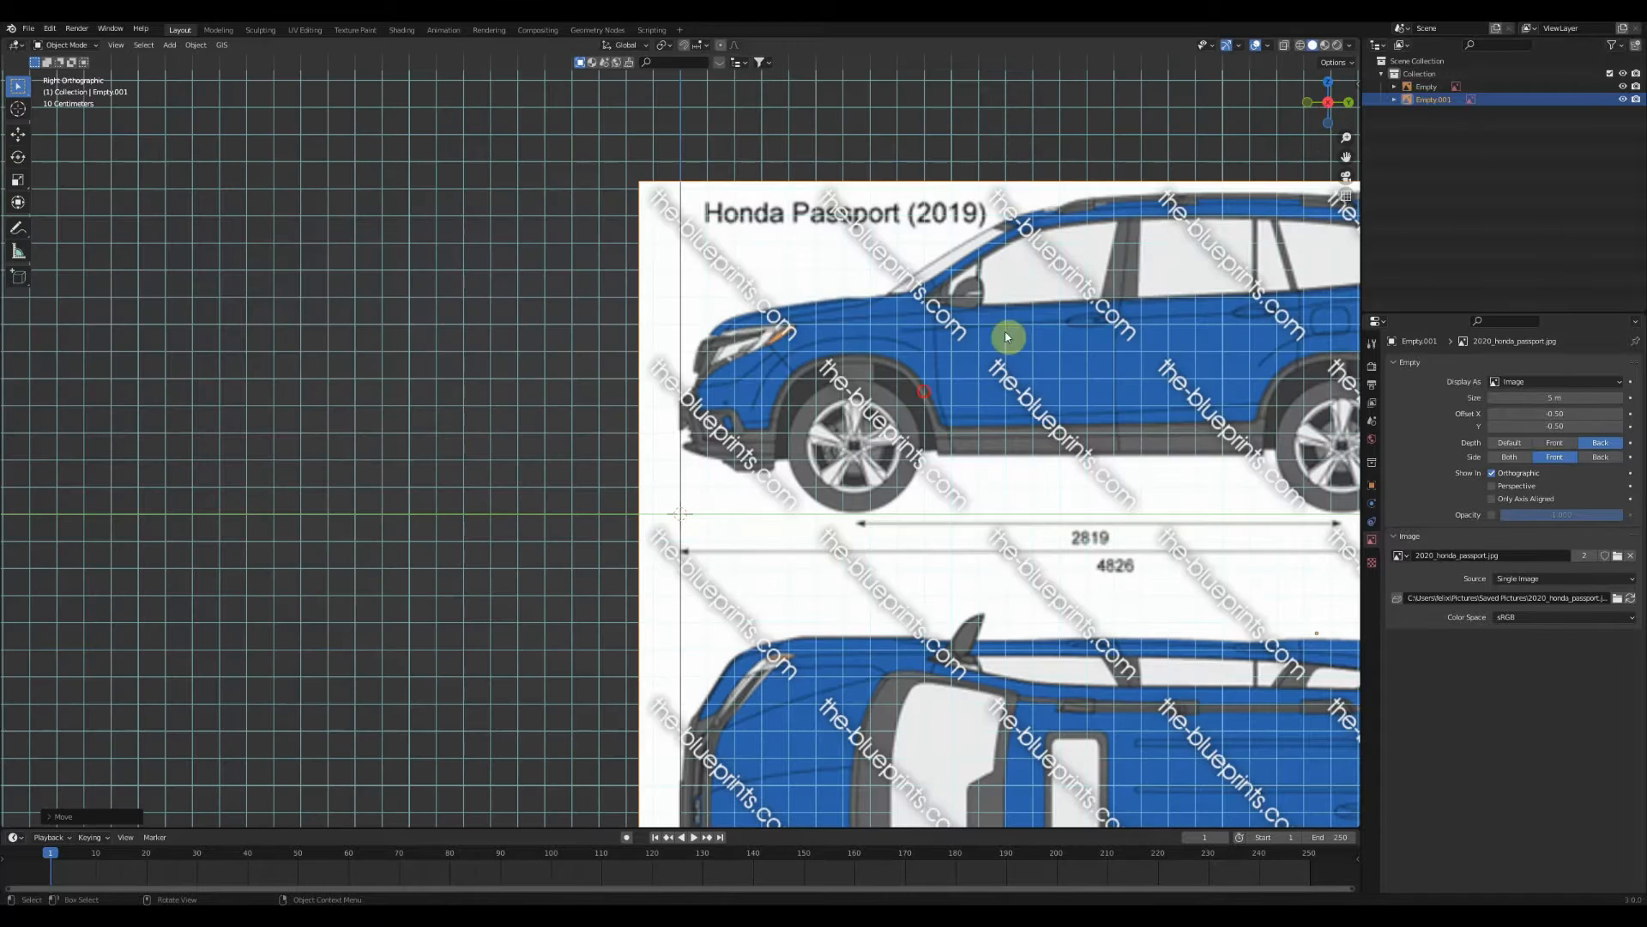
left_click(1492, 486)
scroll(875, 481, "down", 3)
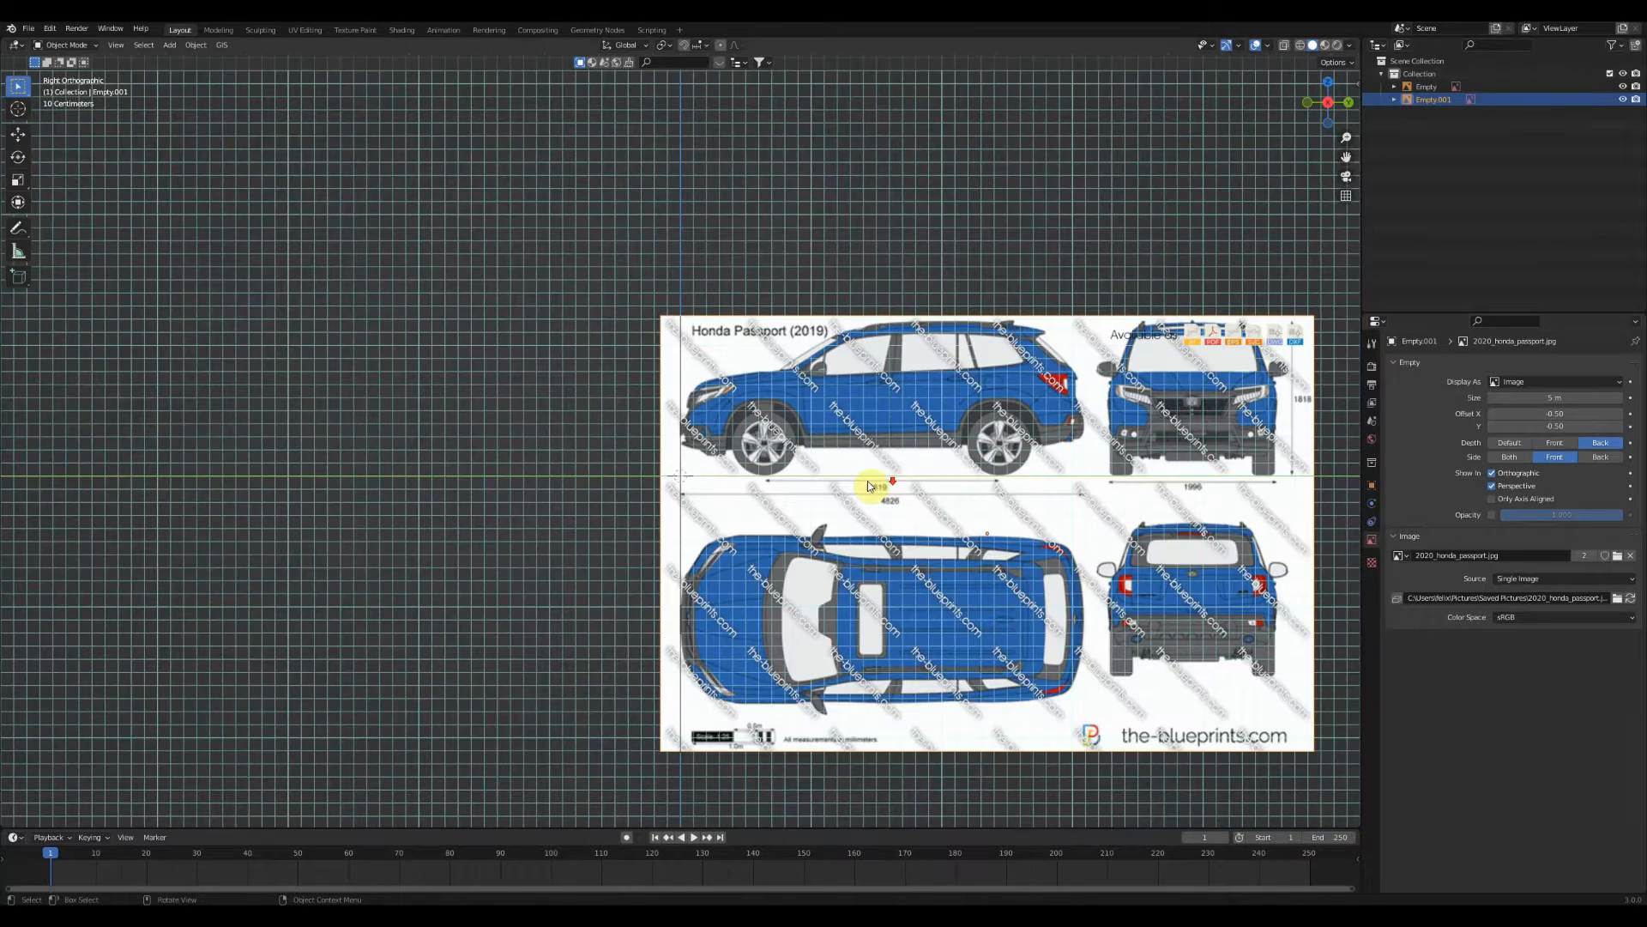
scroll(841, 477, "up", 3)
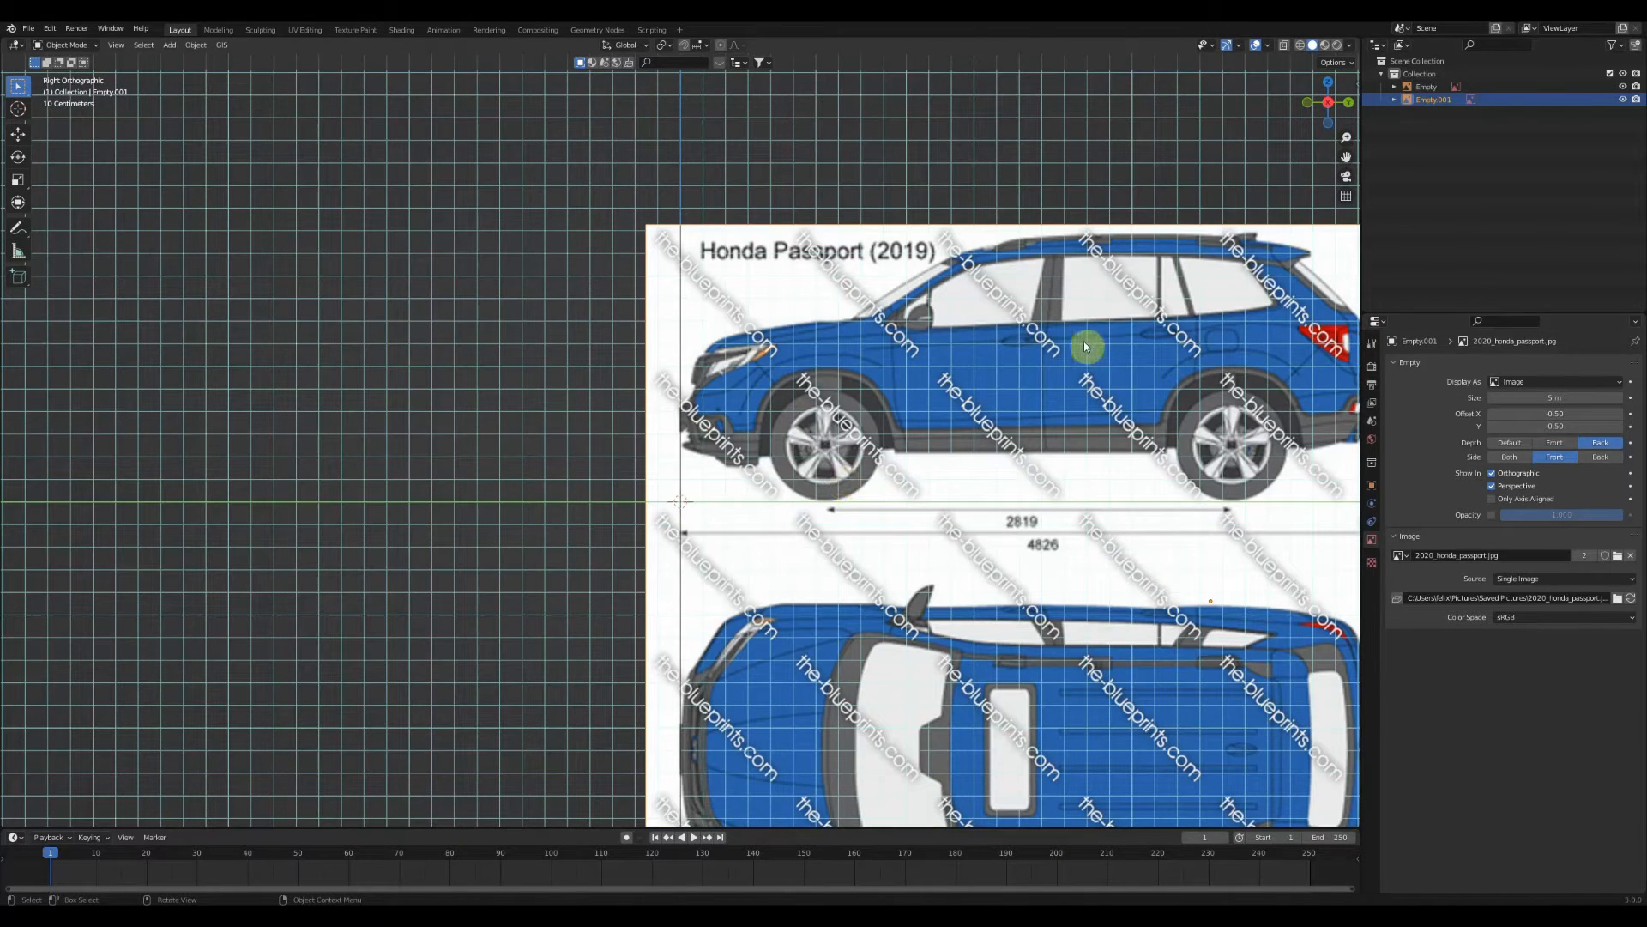
mouse_move(854, 388)
middle_mouse_down()
mouse_move(989, 416)
mouse_move(964, 507)
mouse_move(908, 513)
mouse_move(842, 441)
mouse_move(842, 411)
middle_mouse_up()
left_click(1329, 107)
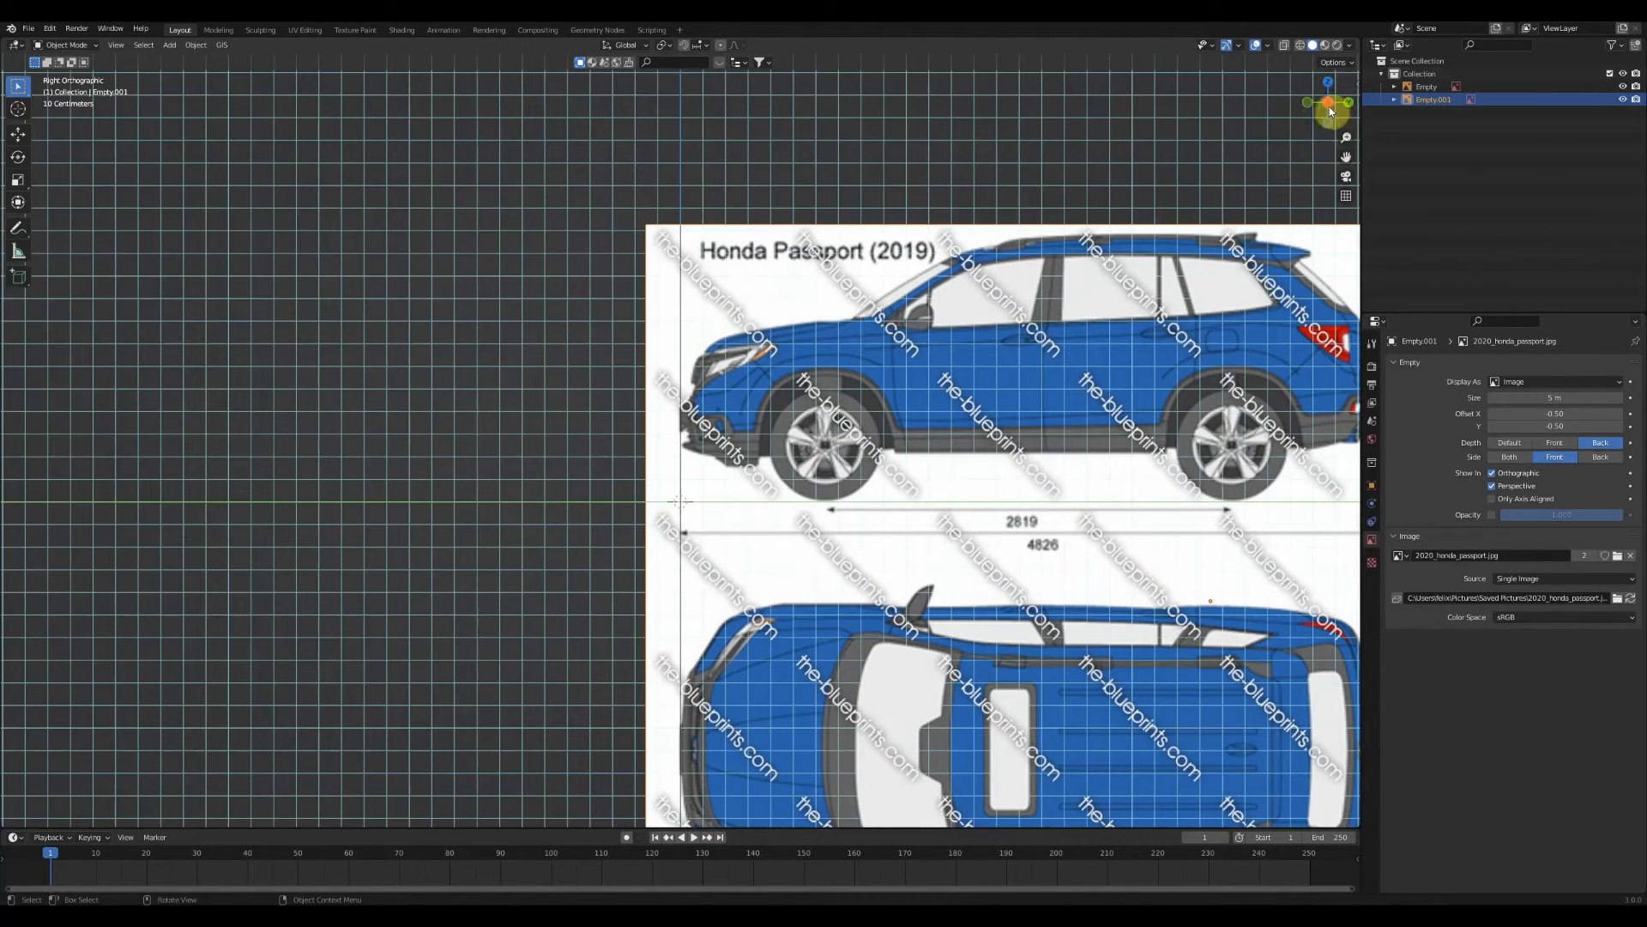
In the top orthographic view, load 2020_honda_passport.jpg as a third background image
left_click(1328, 83)
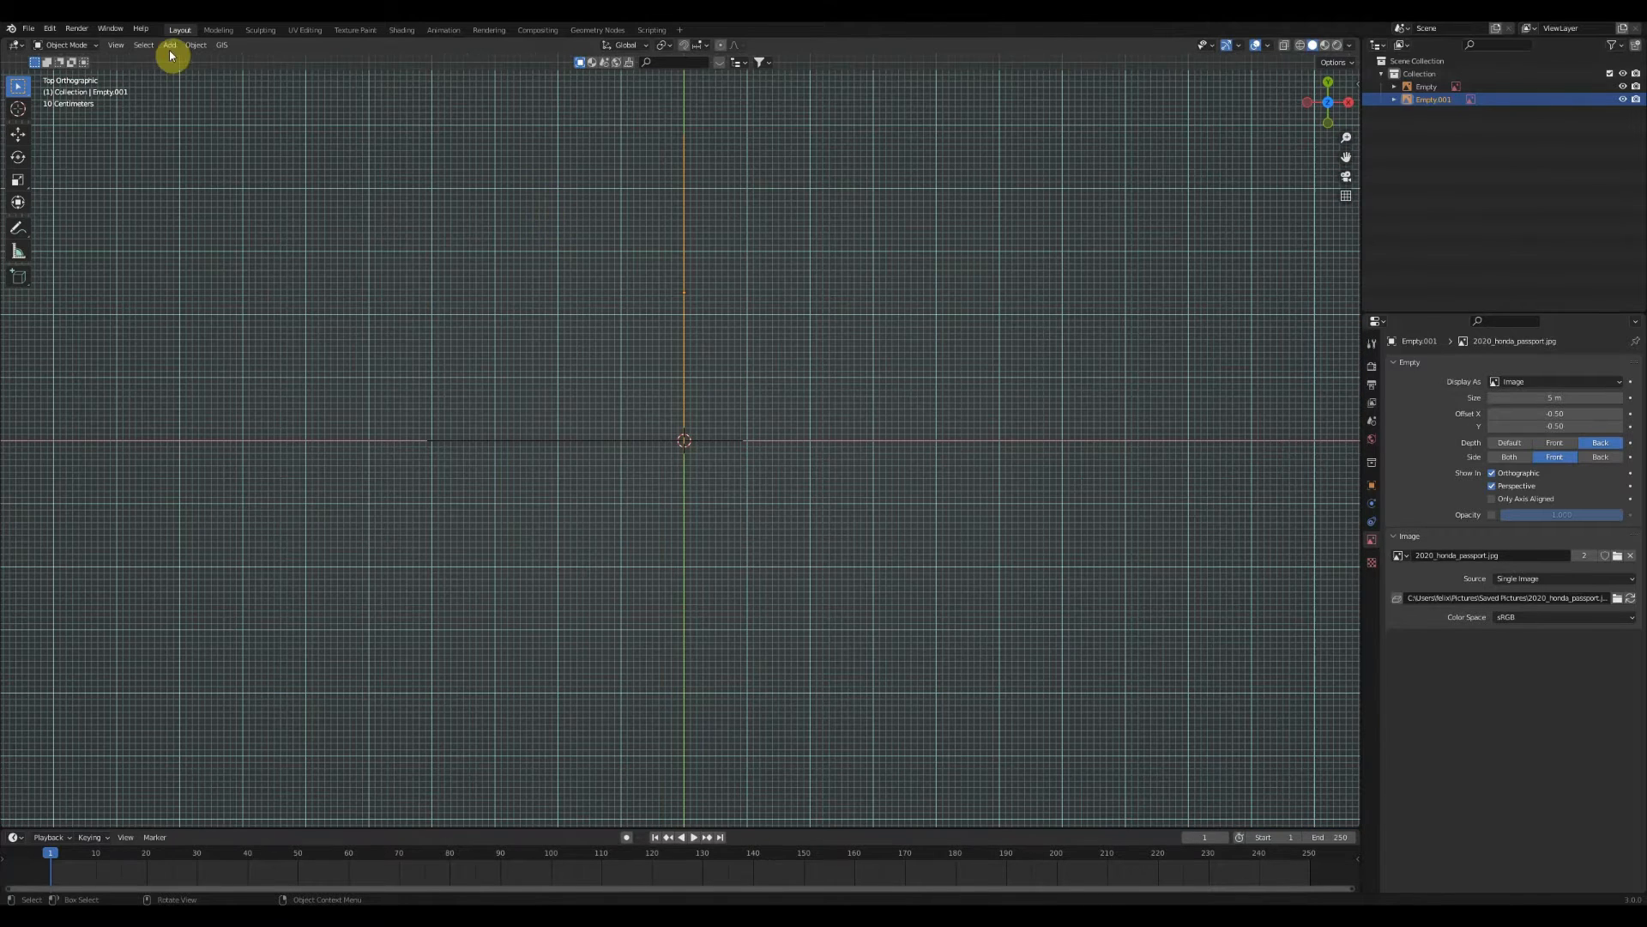
left_click(170, 45)
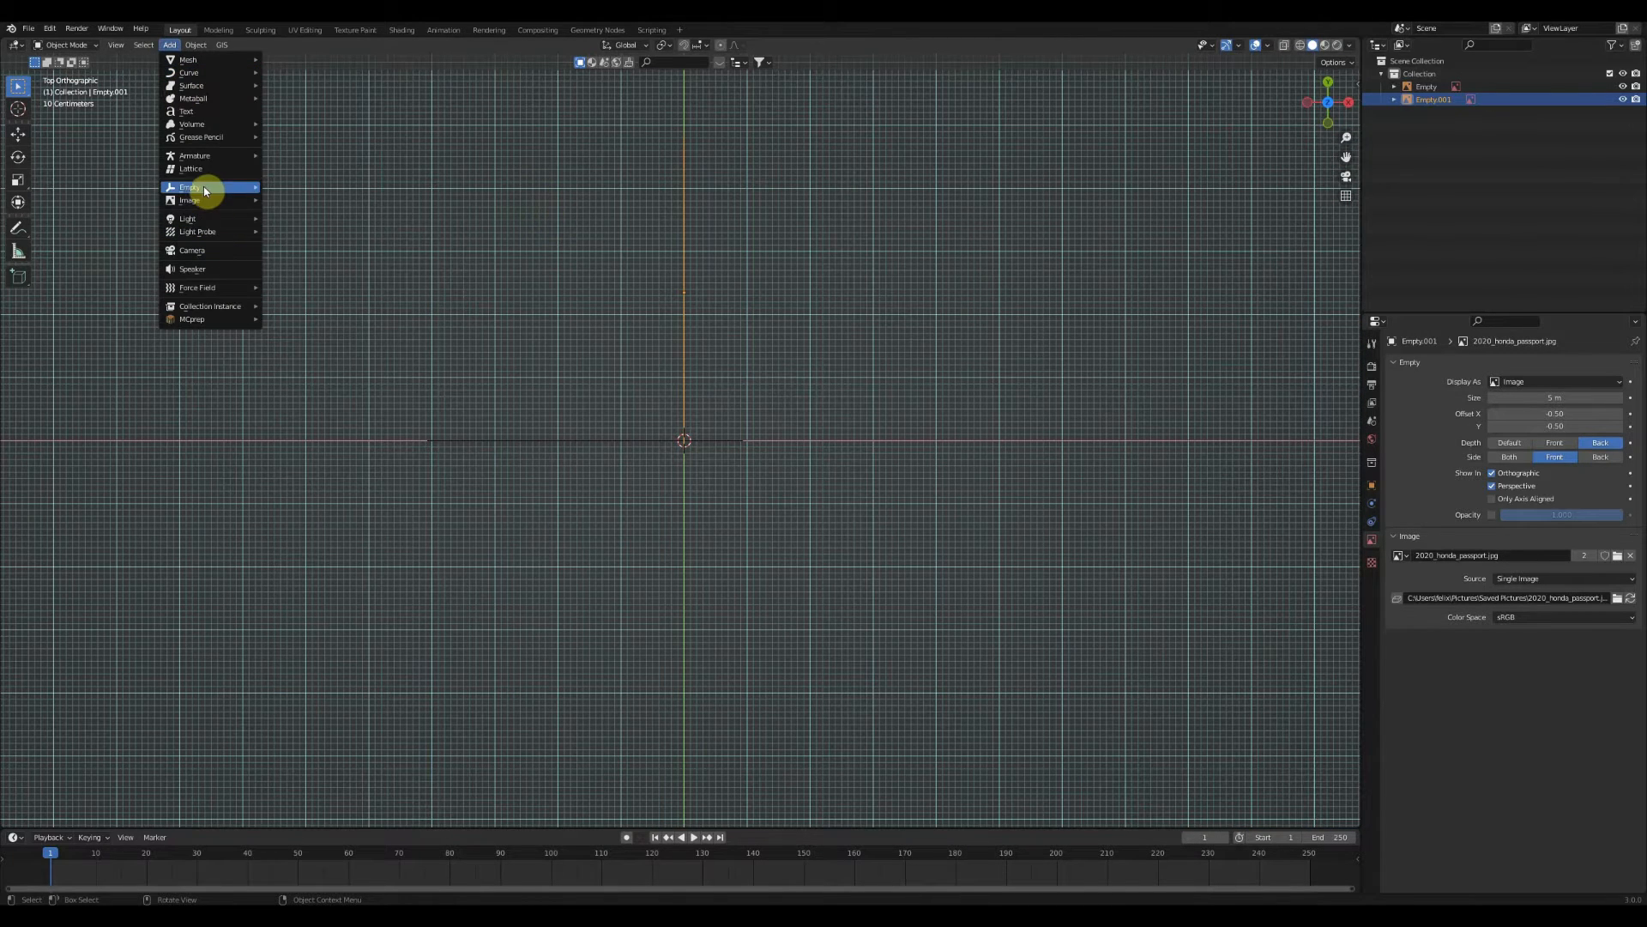
mouse_move(212, 200)
left_click(296, 212)
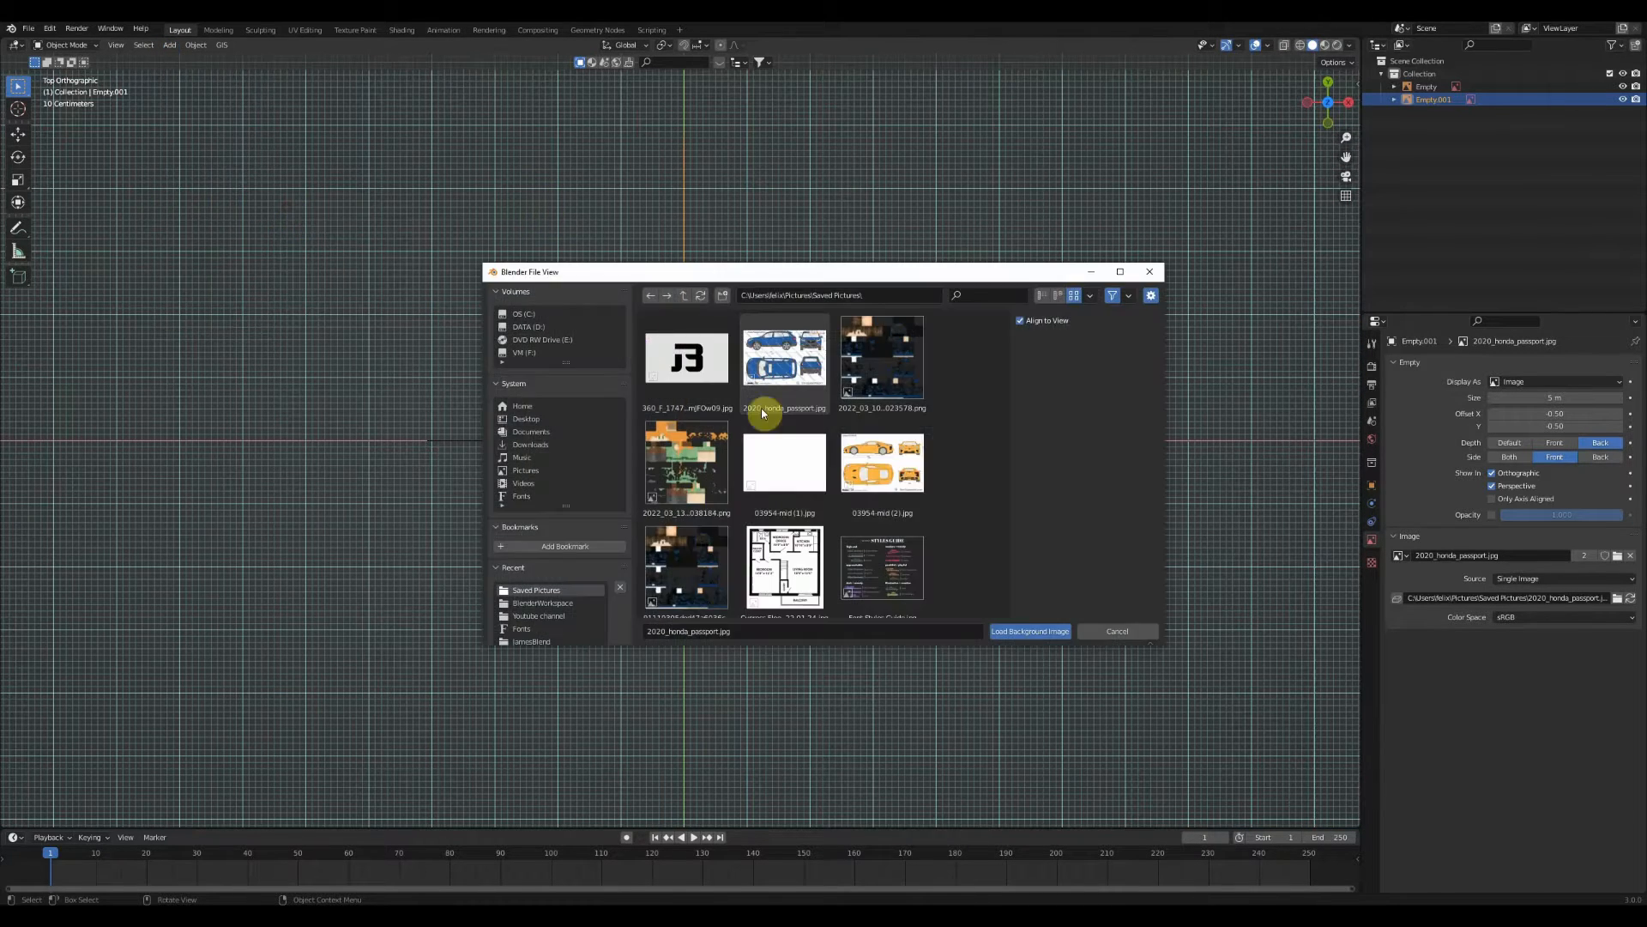
left_click(1026, 631)
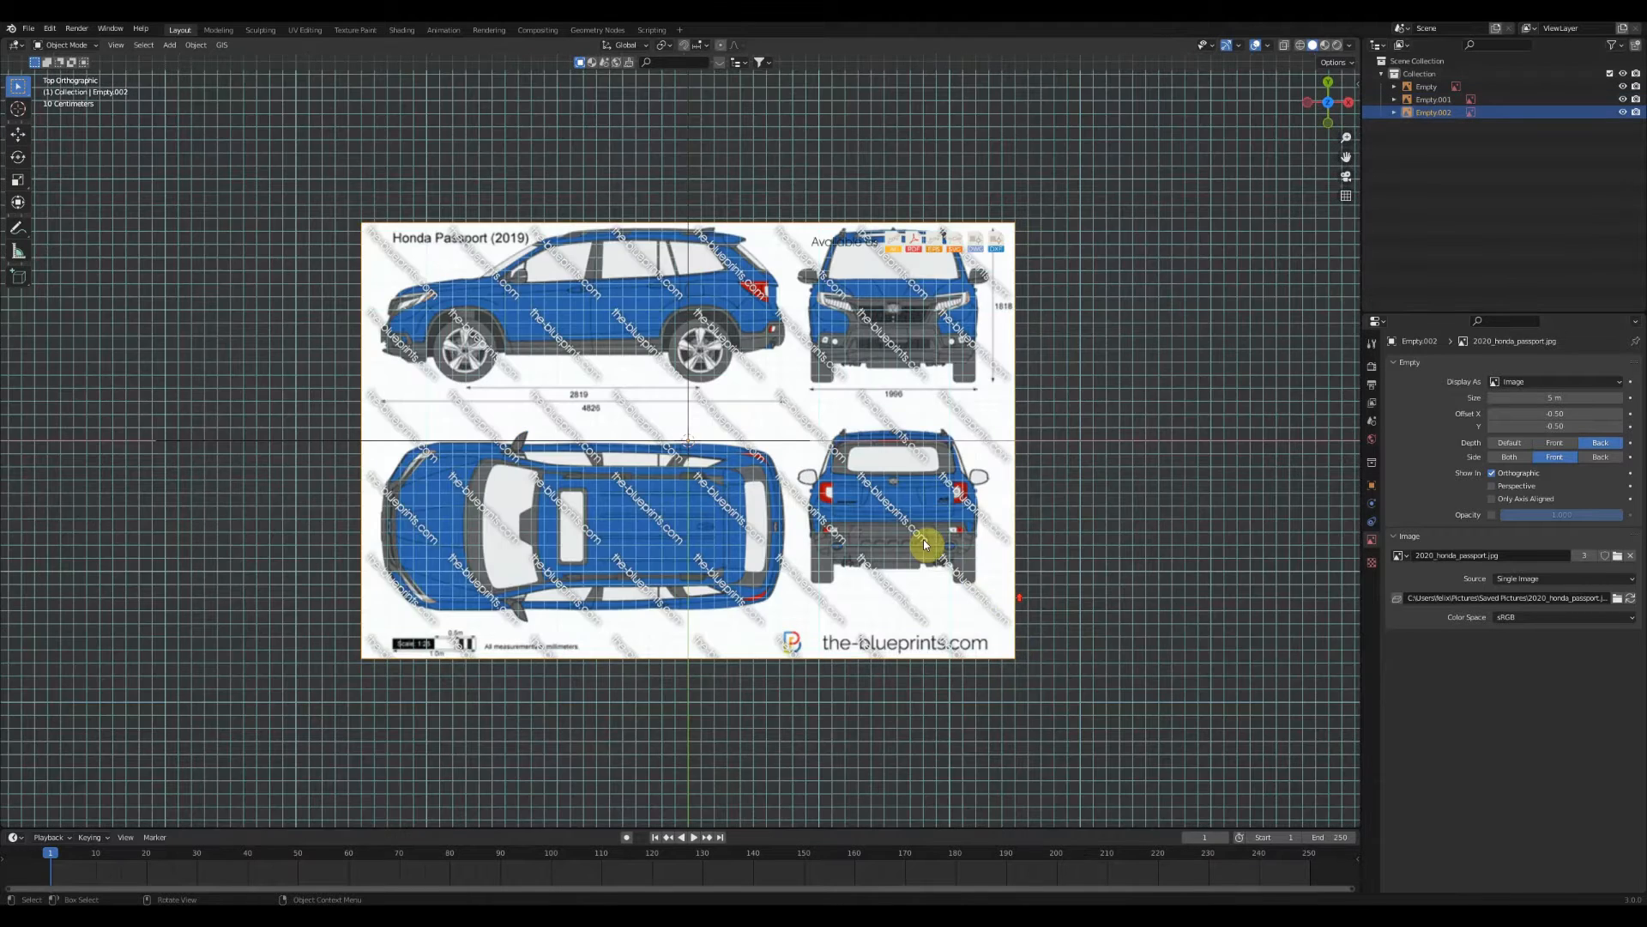
Rotate the third blueprint image by -90° in the top view
key("r")
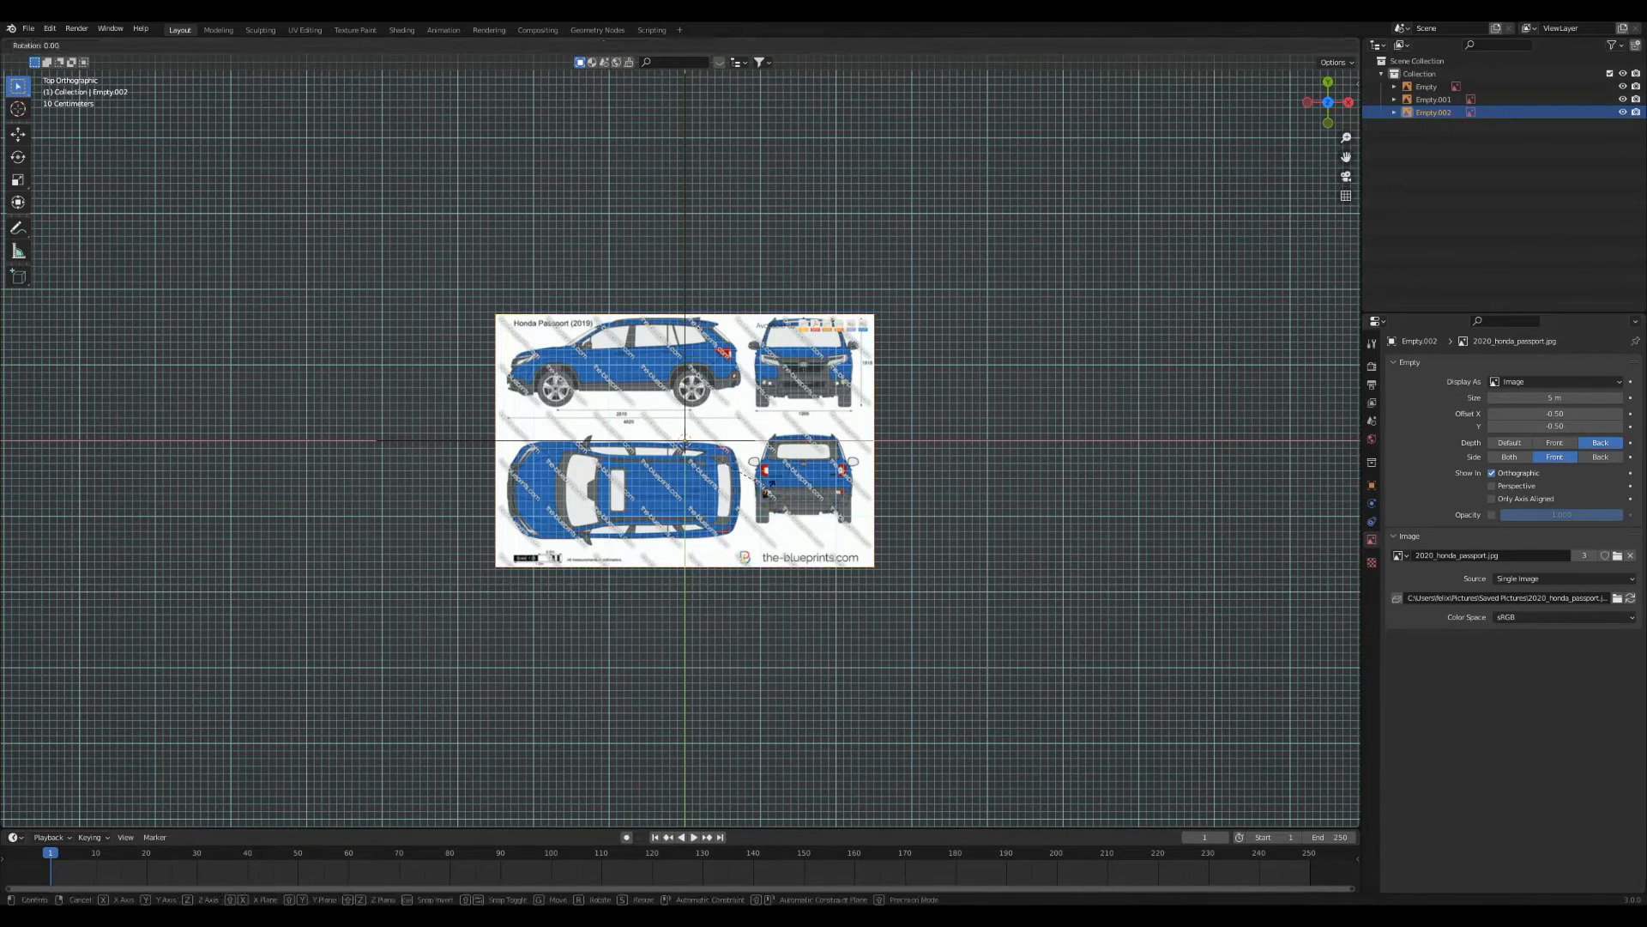
type("90")
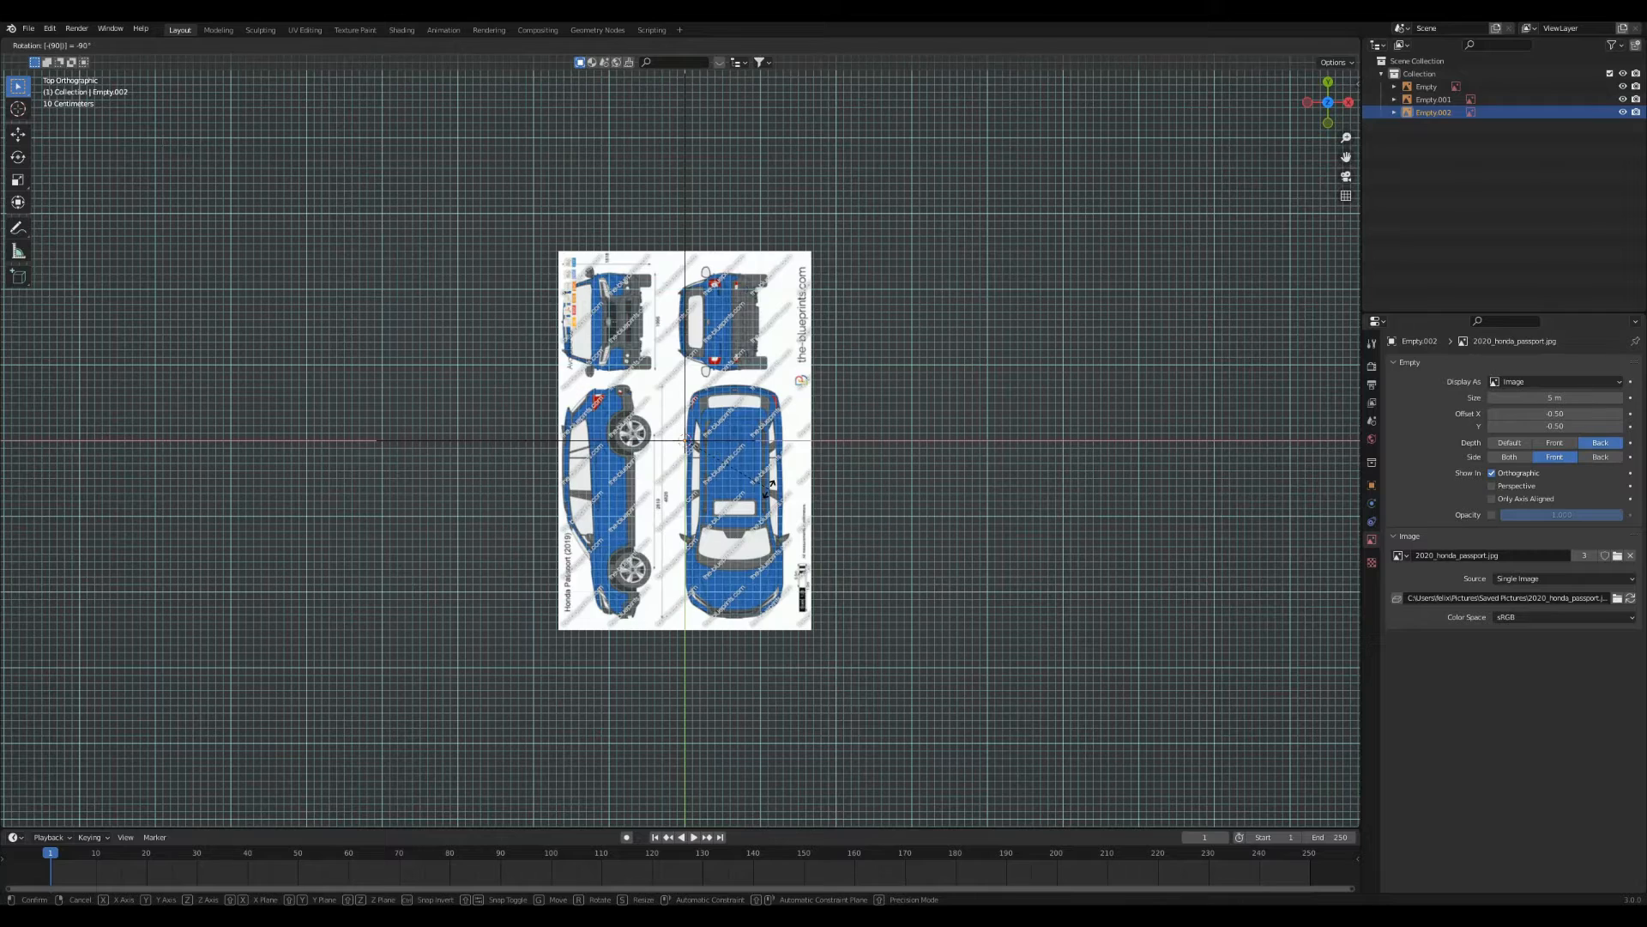
left_click(771, 495)
Move the third image to centre the top-view car on the Y axis with its front bumper at the origin
scroll(696, 489, "up", 3)
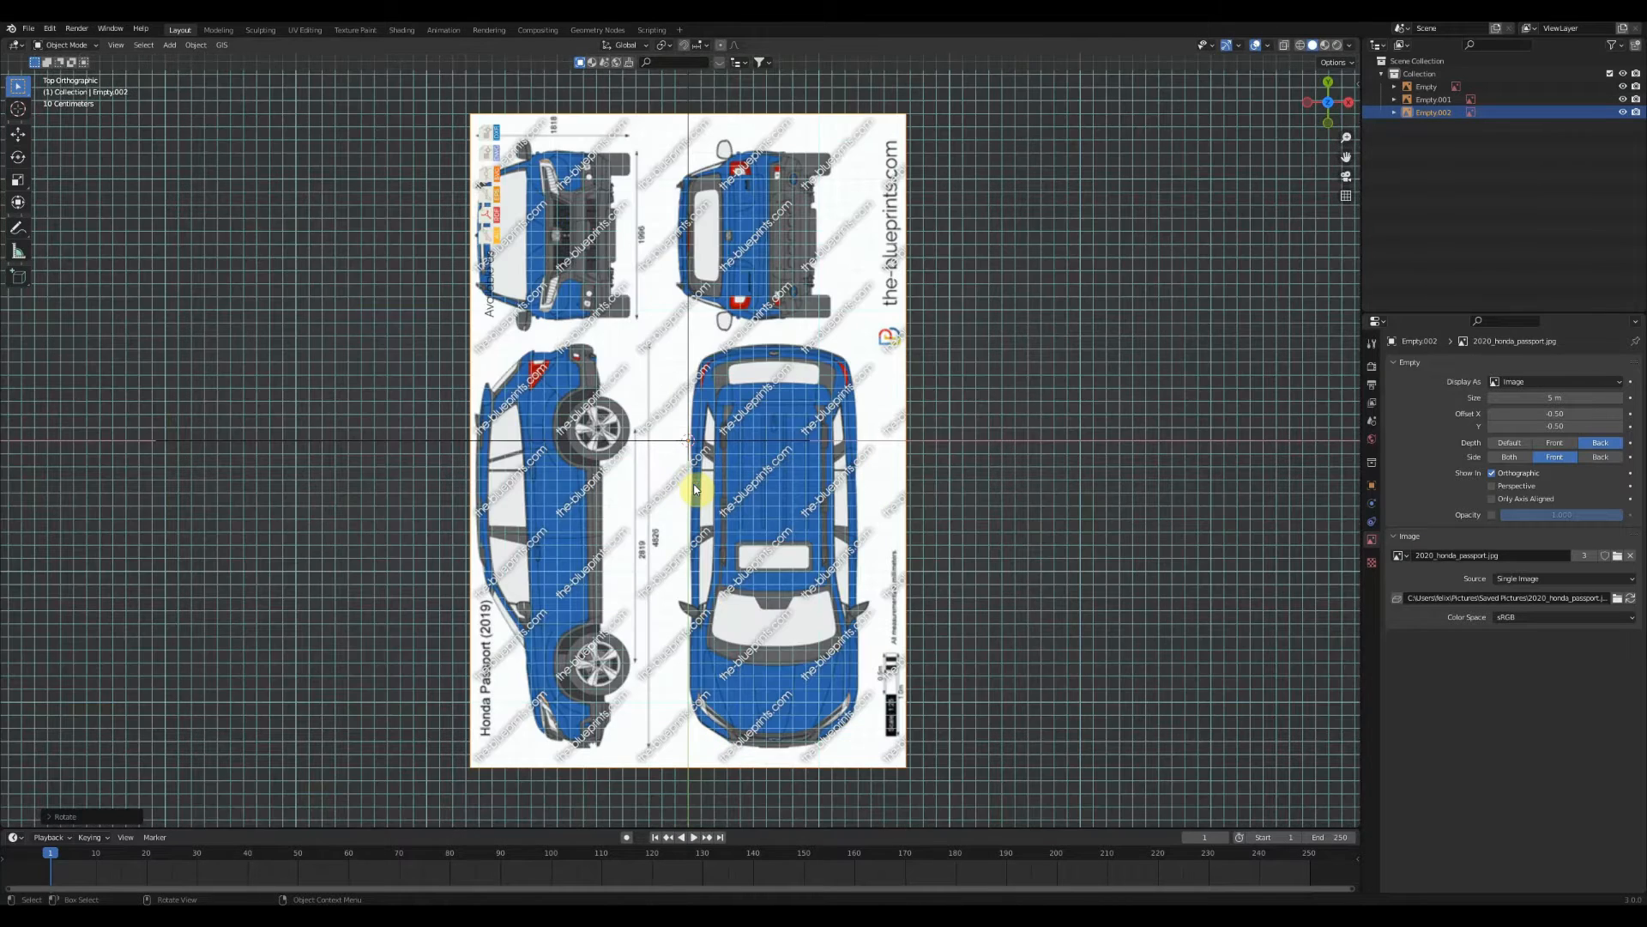
key("g")
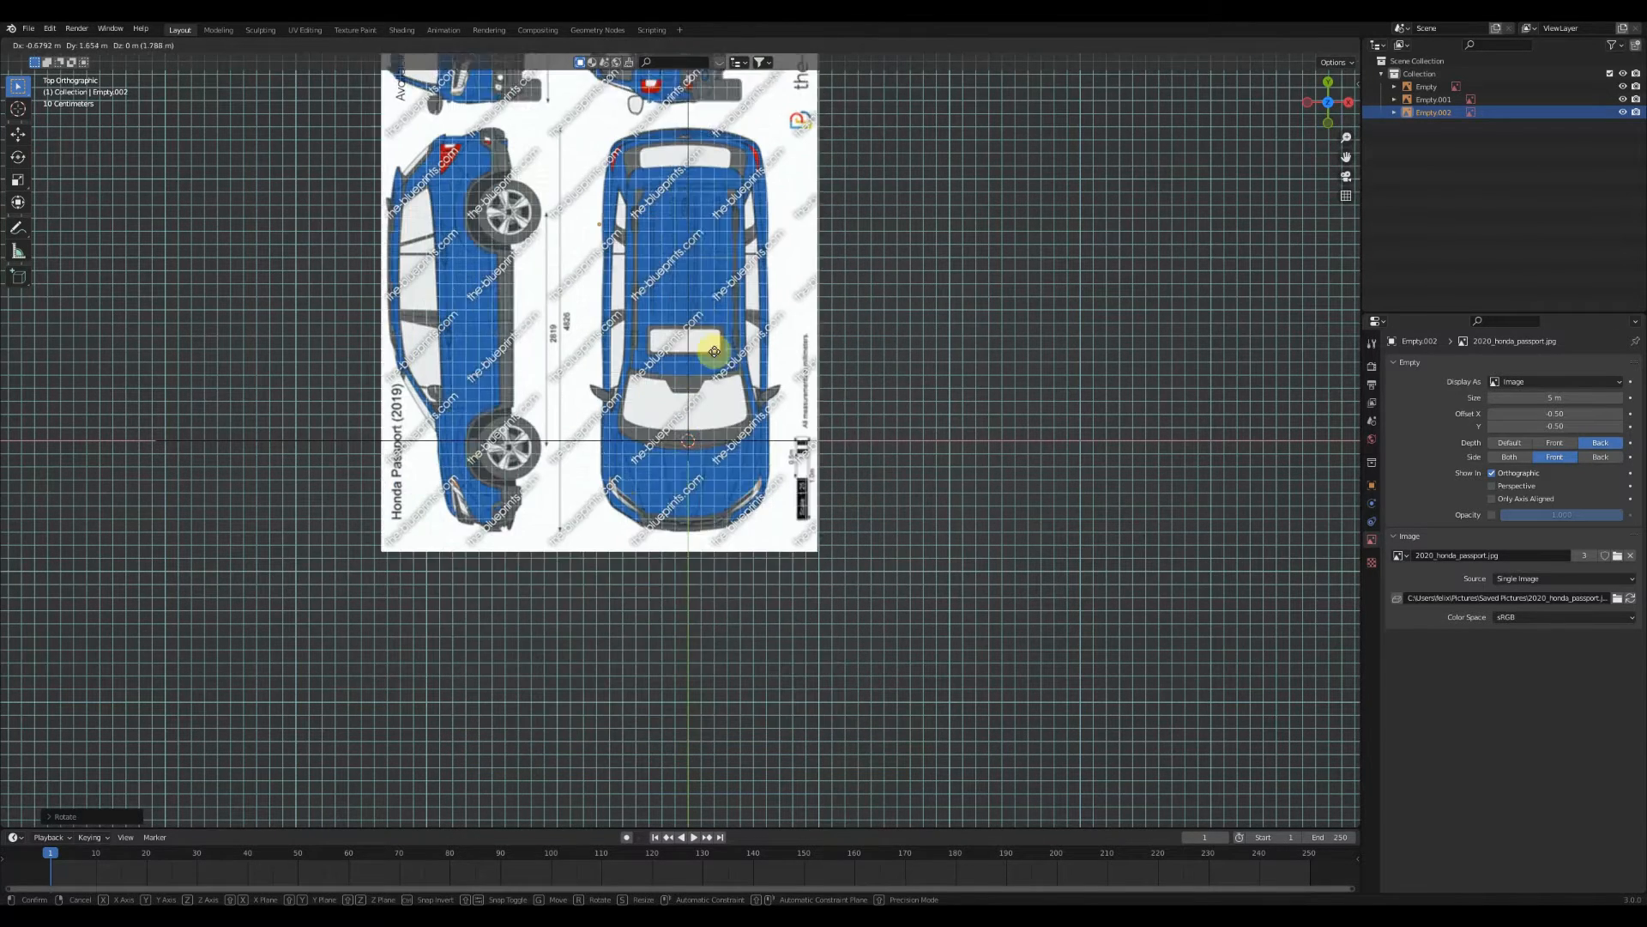
left_click(718, 272)
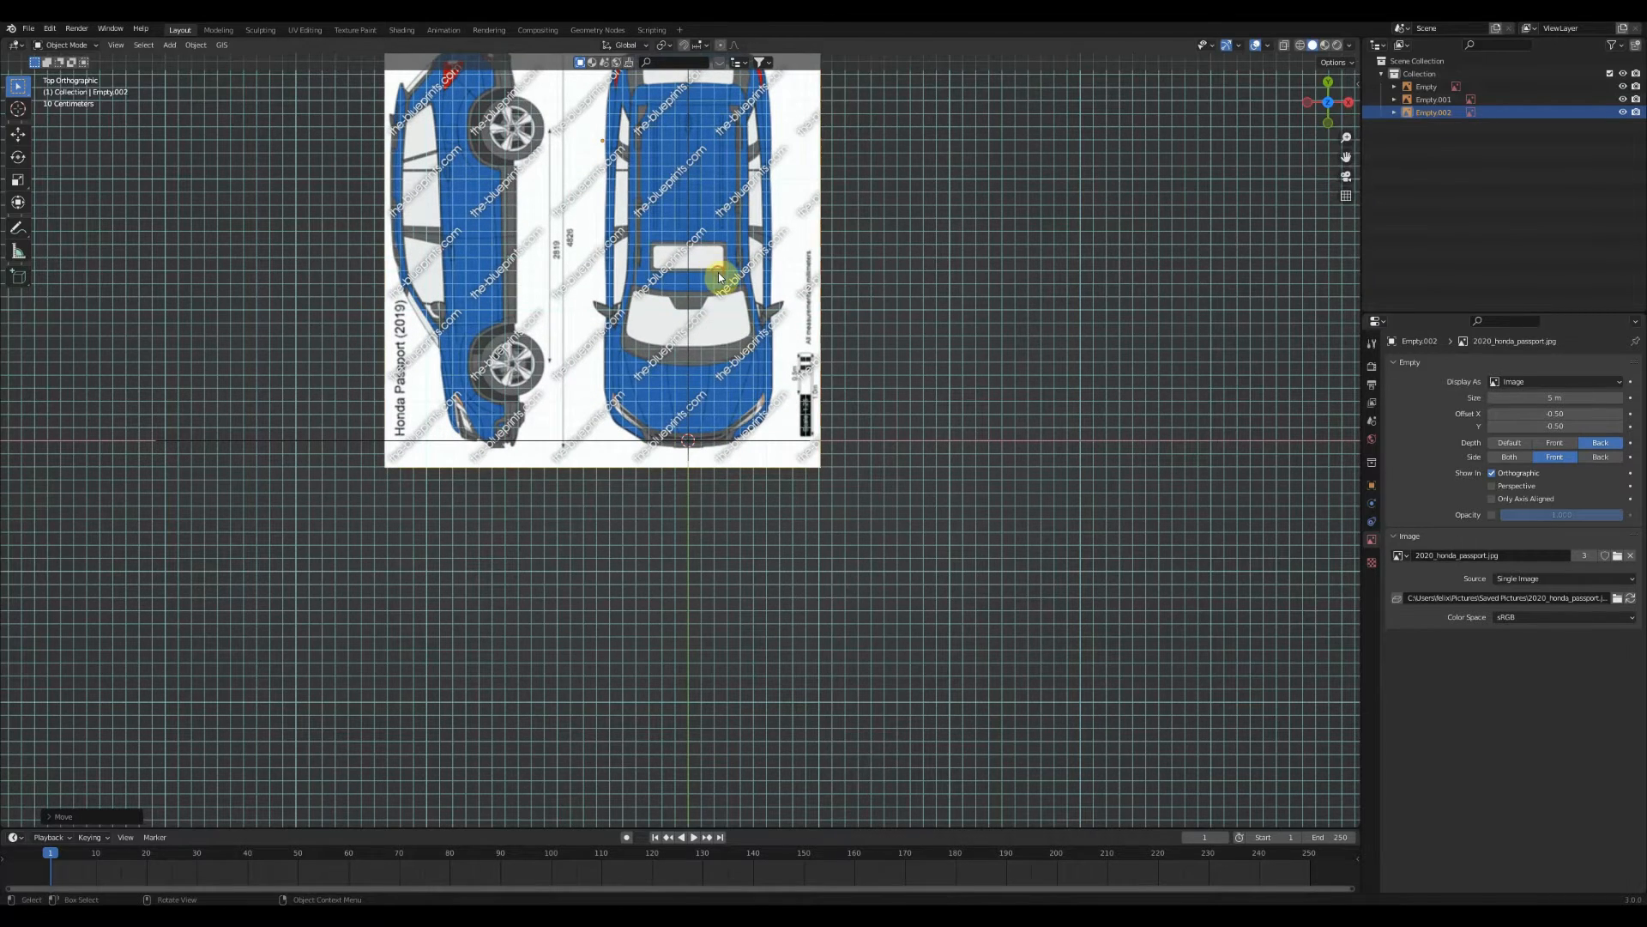
scroll(731, 290, "up", 5)
scroll(839, 456, "up", 4)
Enable the third image's display in perspective view and inspect how the three blueprint images line up
middle_click_drag(839, 456, 772, 471)
left_click(1319, 97)
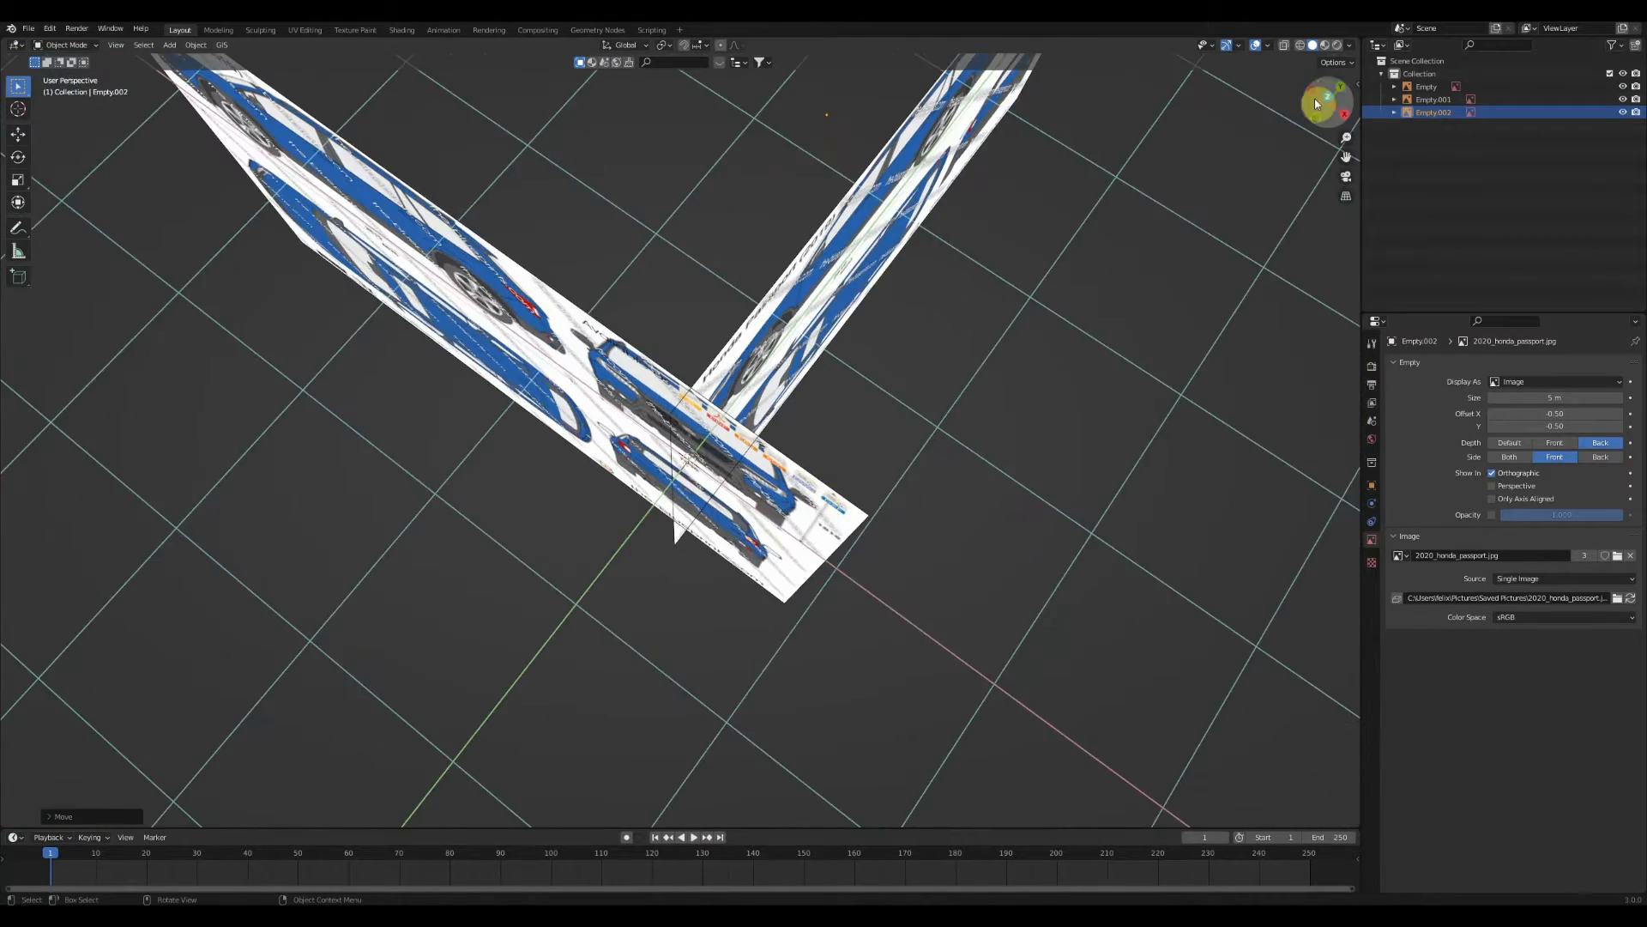
left_click(1494, 487)
middle_click_drag(1171, 546, 858, 442)
scroll(687, 435, "down", 3)
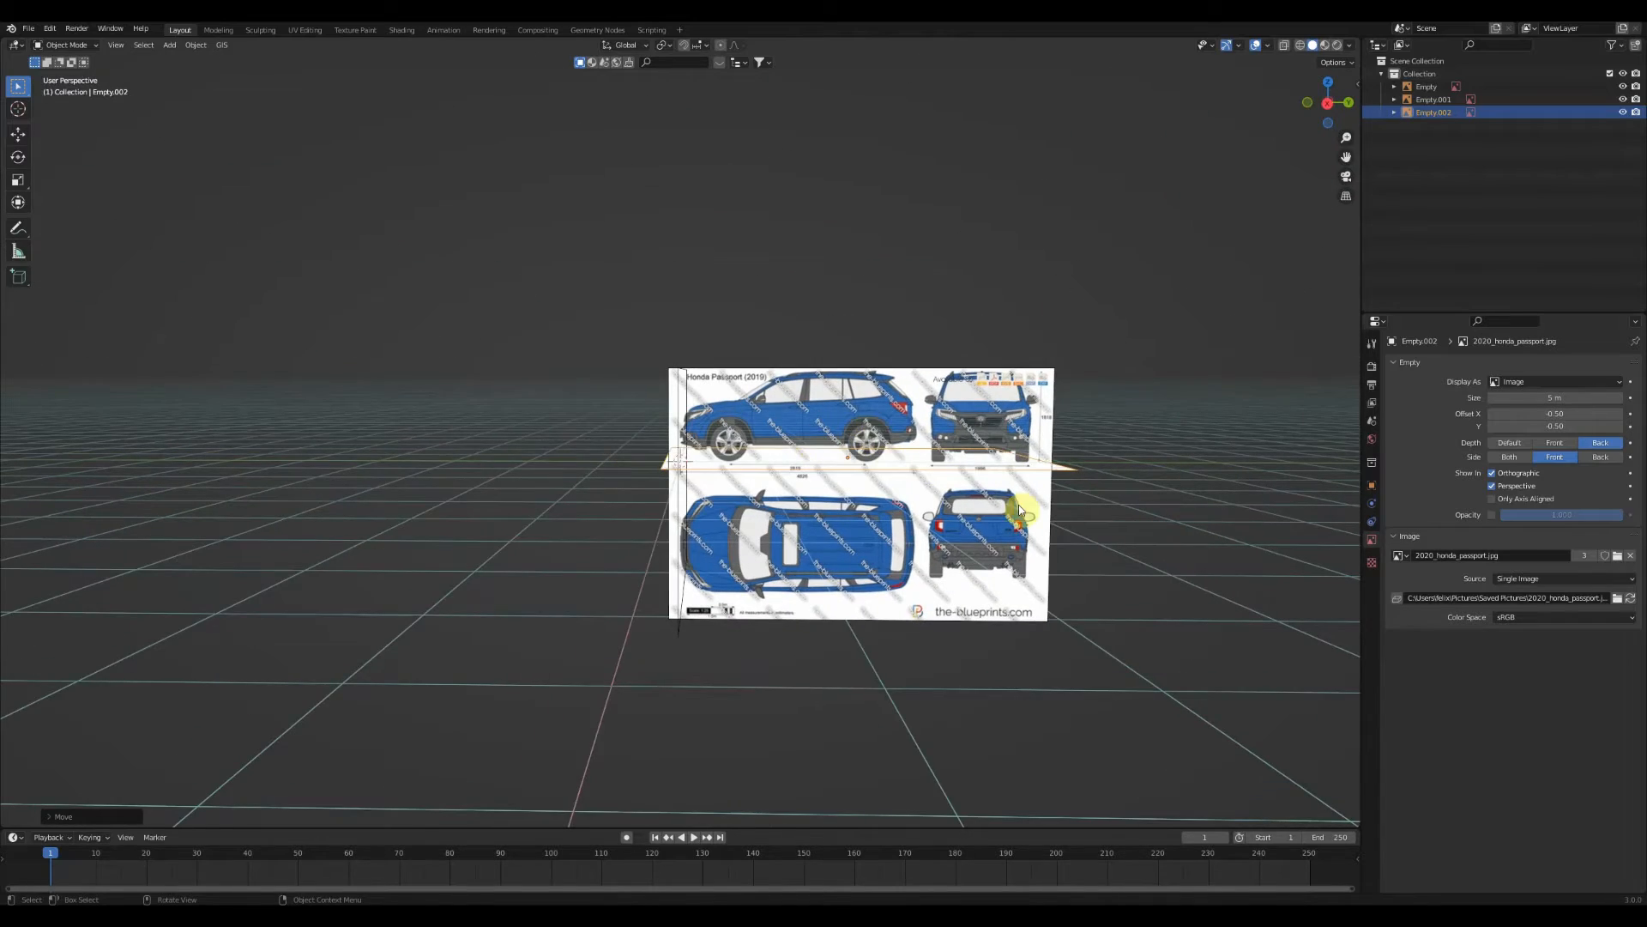
middle_click_drag(1019, 509, 1055, 541)
scroll(724, 507, "up", 8)
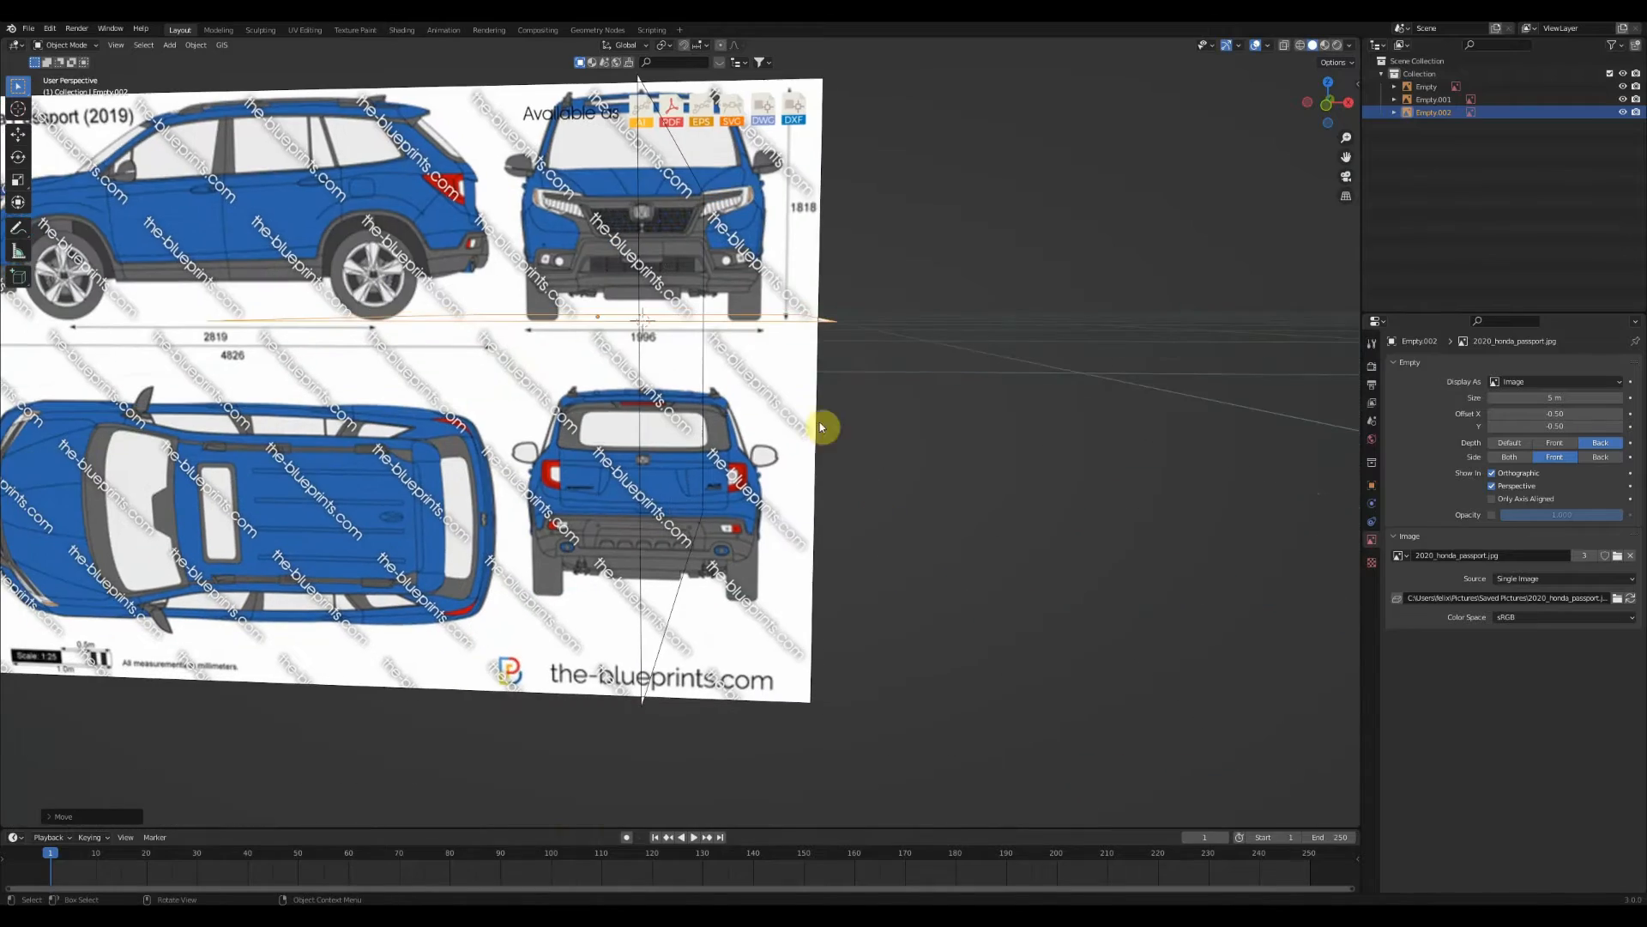
scroll(806, 532, "up", 1)
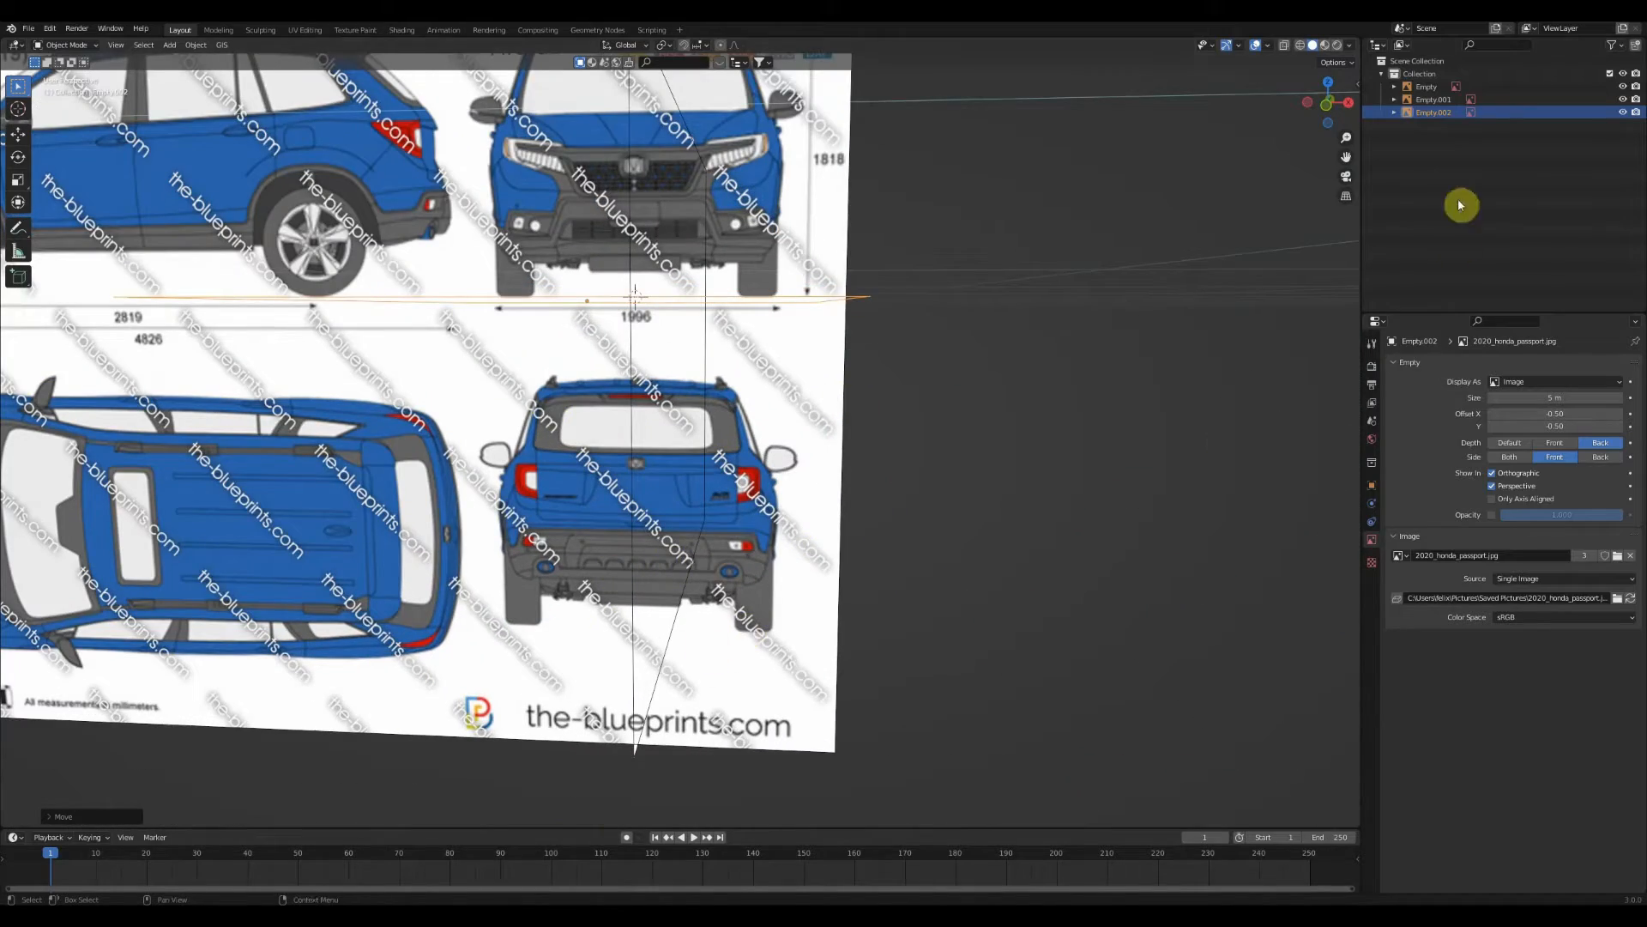
In the back orthographic view, load 2020_honda_passport.jpg as a fourth background image
left_click(1349, 101)
left_click(1346, 100)
scroll(1029, 301, "down", 4)
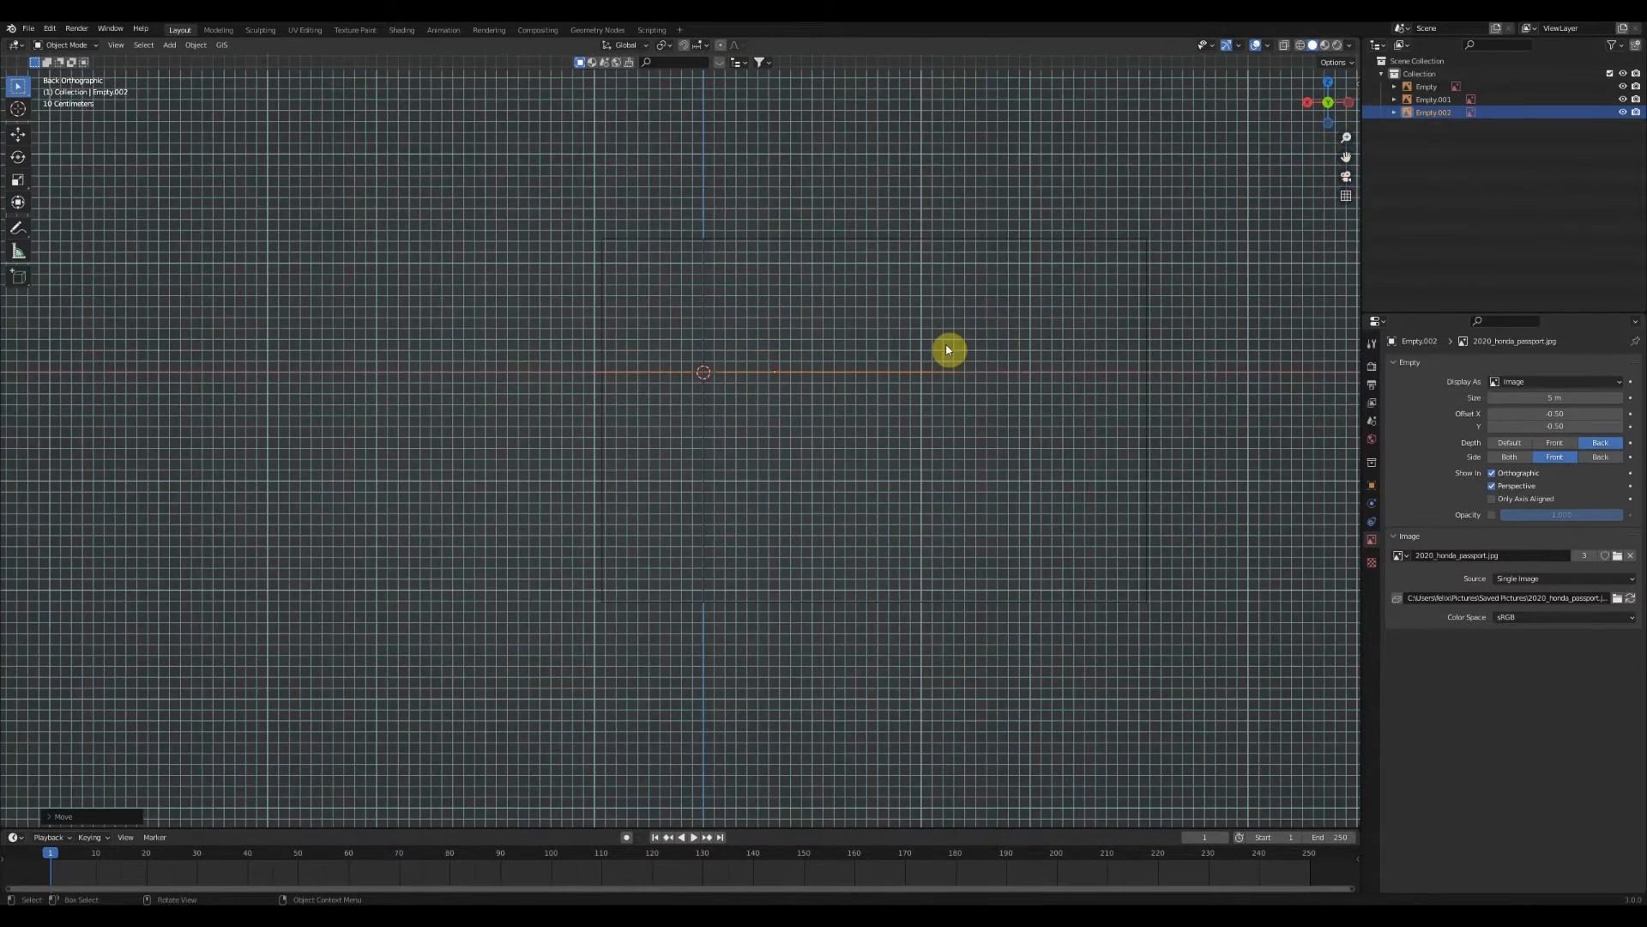
left_click(169, 45)
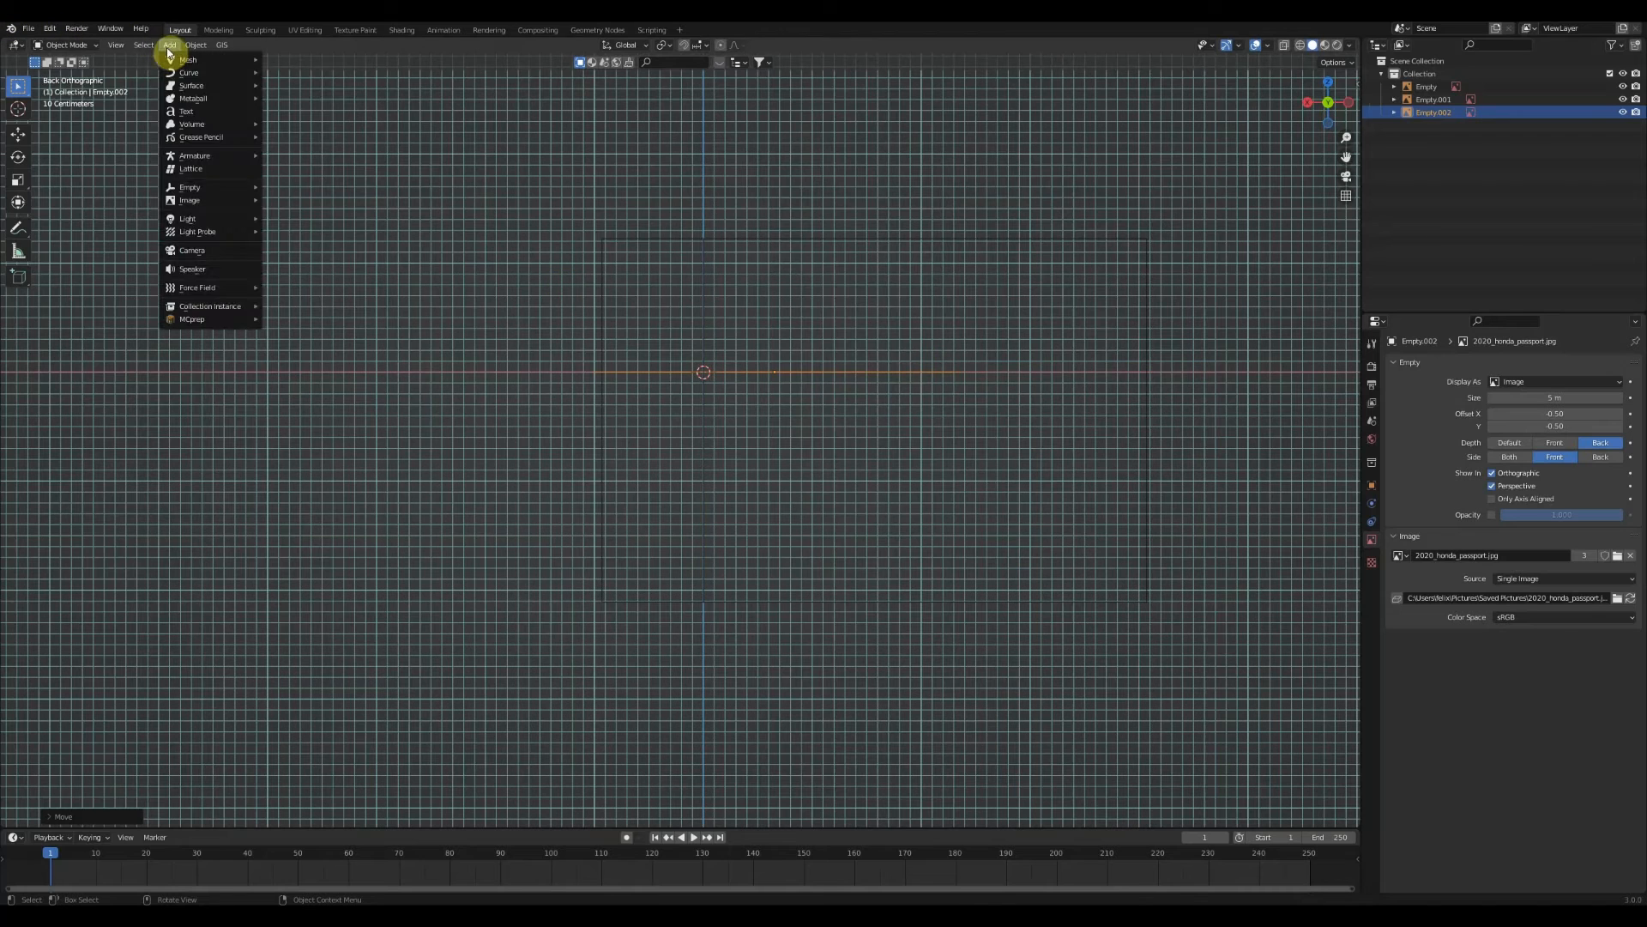
mouse_move(225, 206)
left_click(300, 212)
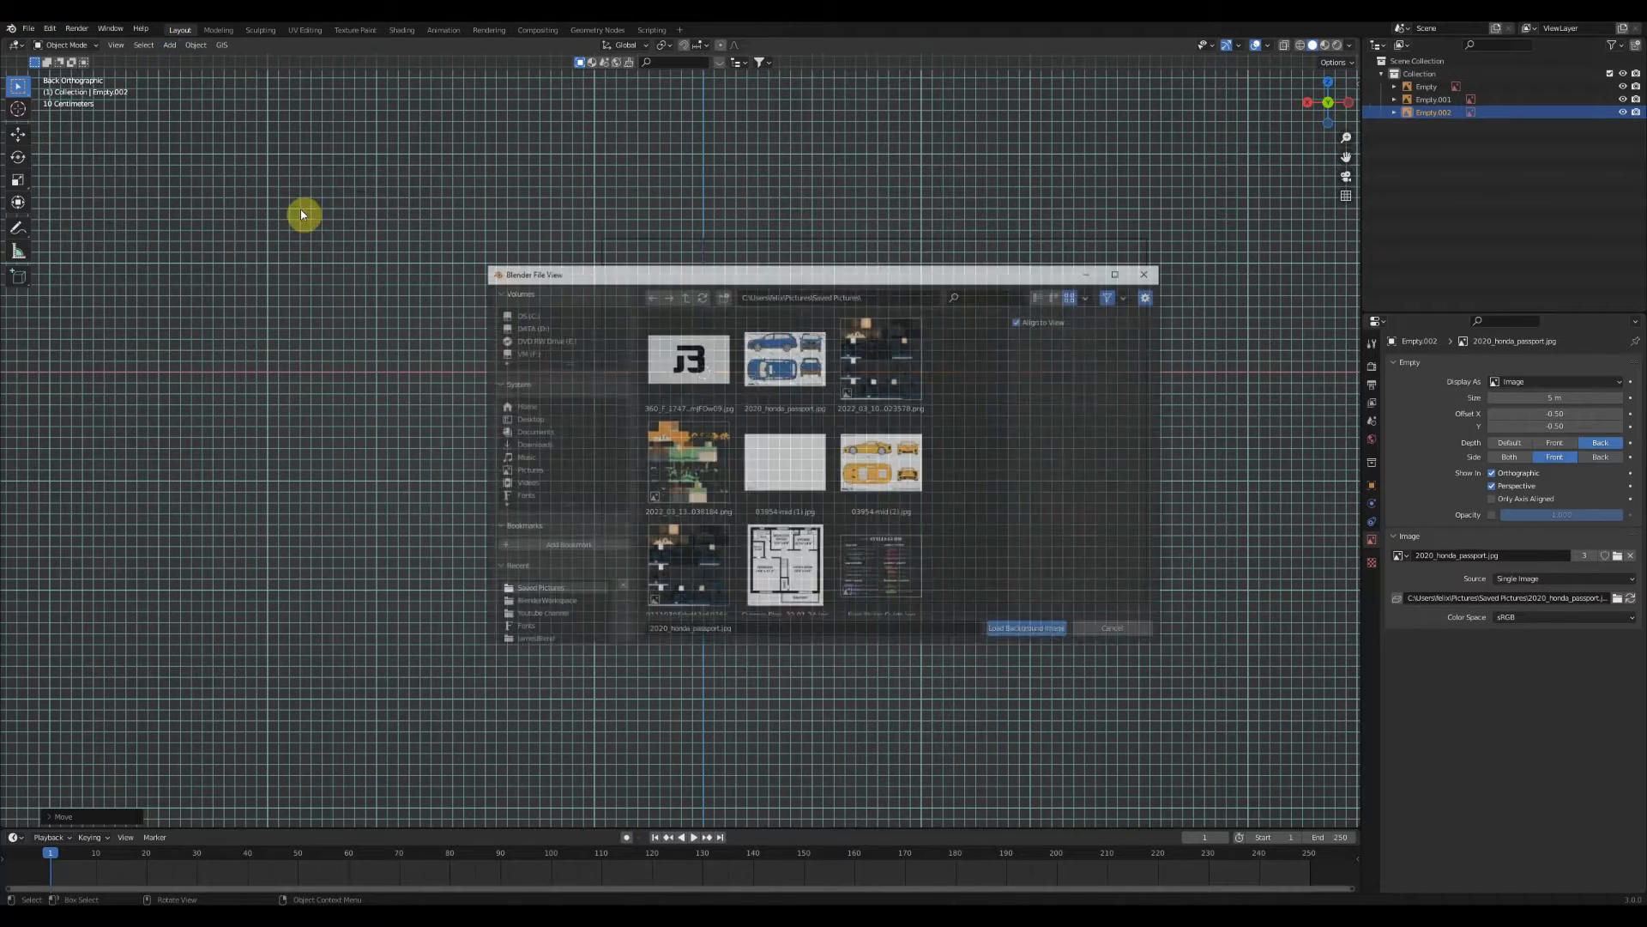
left_click(804, 408)
left_click(1034, 632)
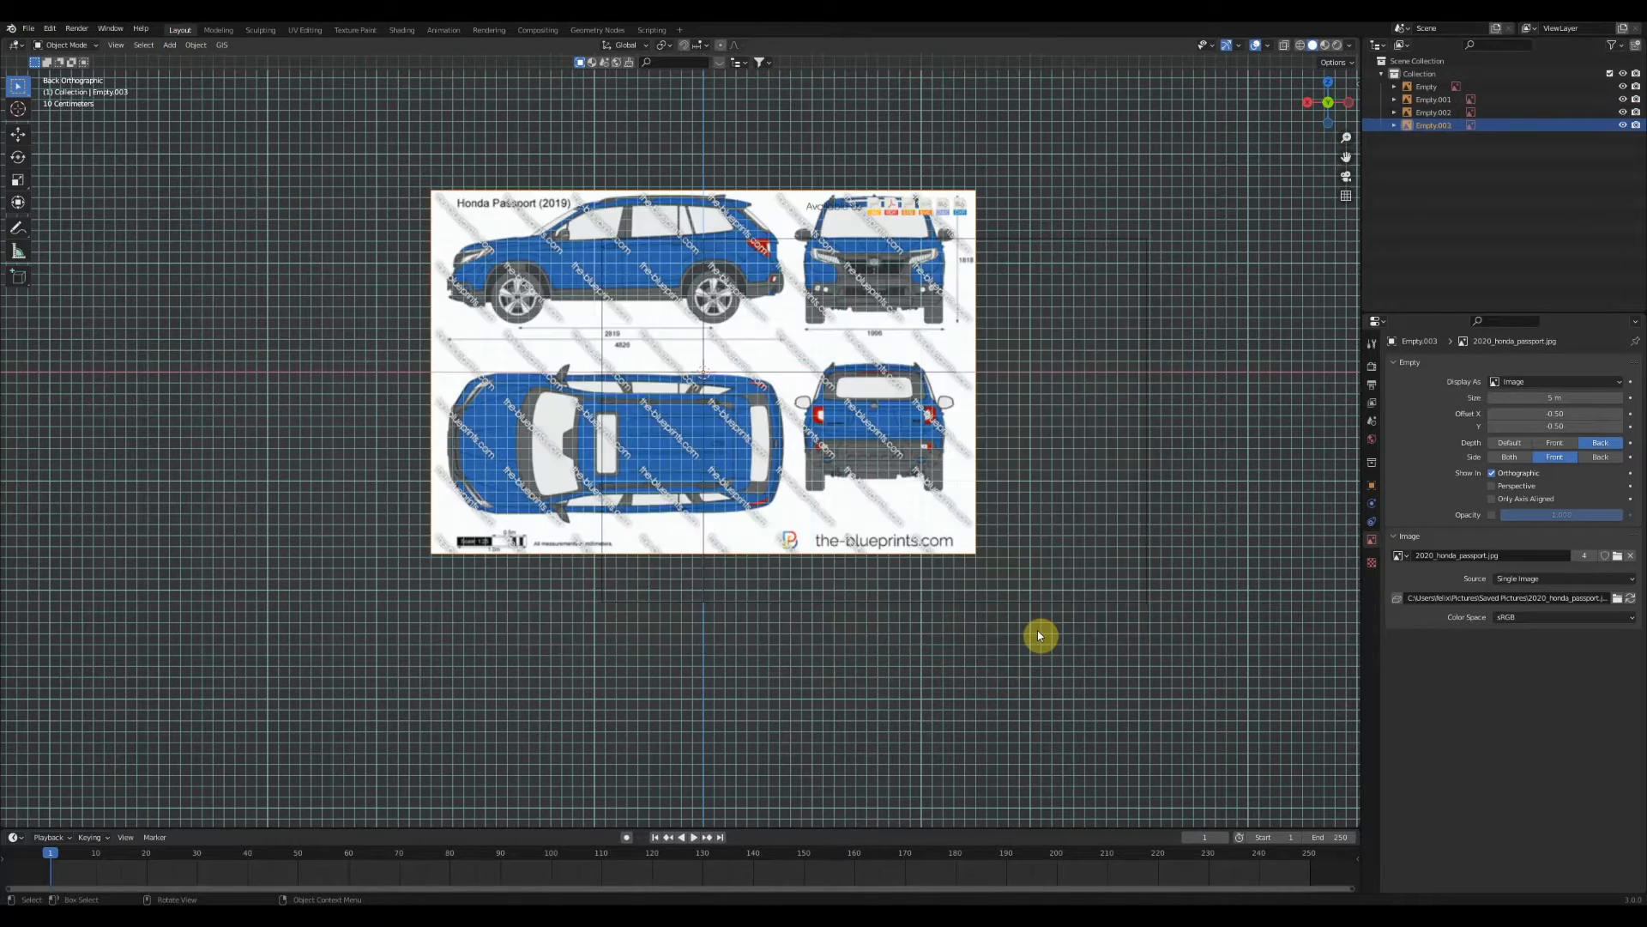
Move the fourth image about 1.55 m in X and 1.09 m in Z, centring the rear-view car with its wheels on the ground line
key("g")
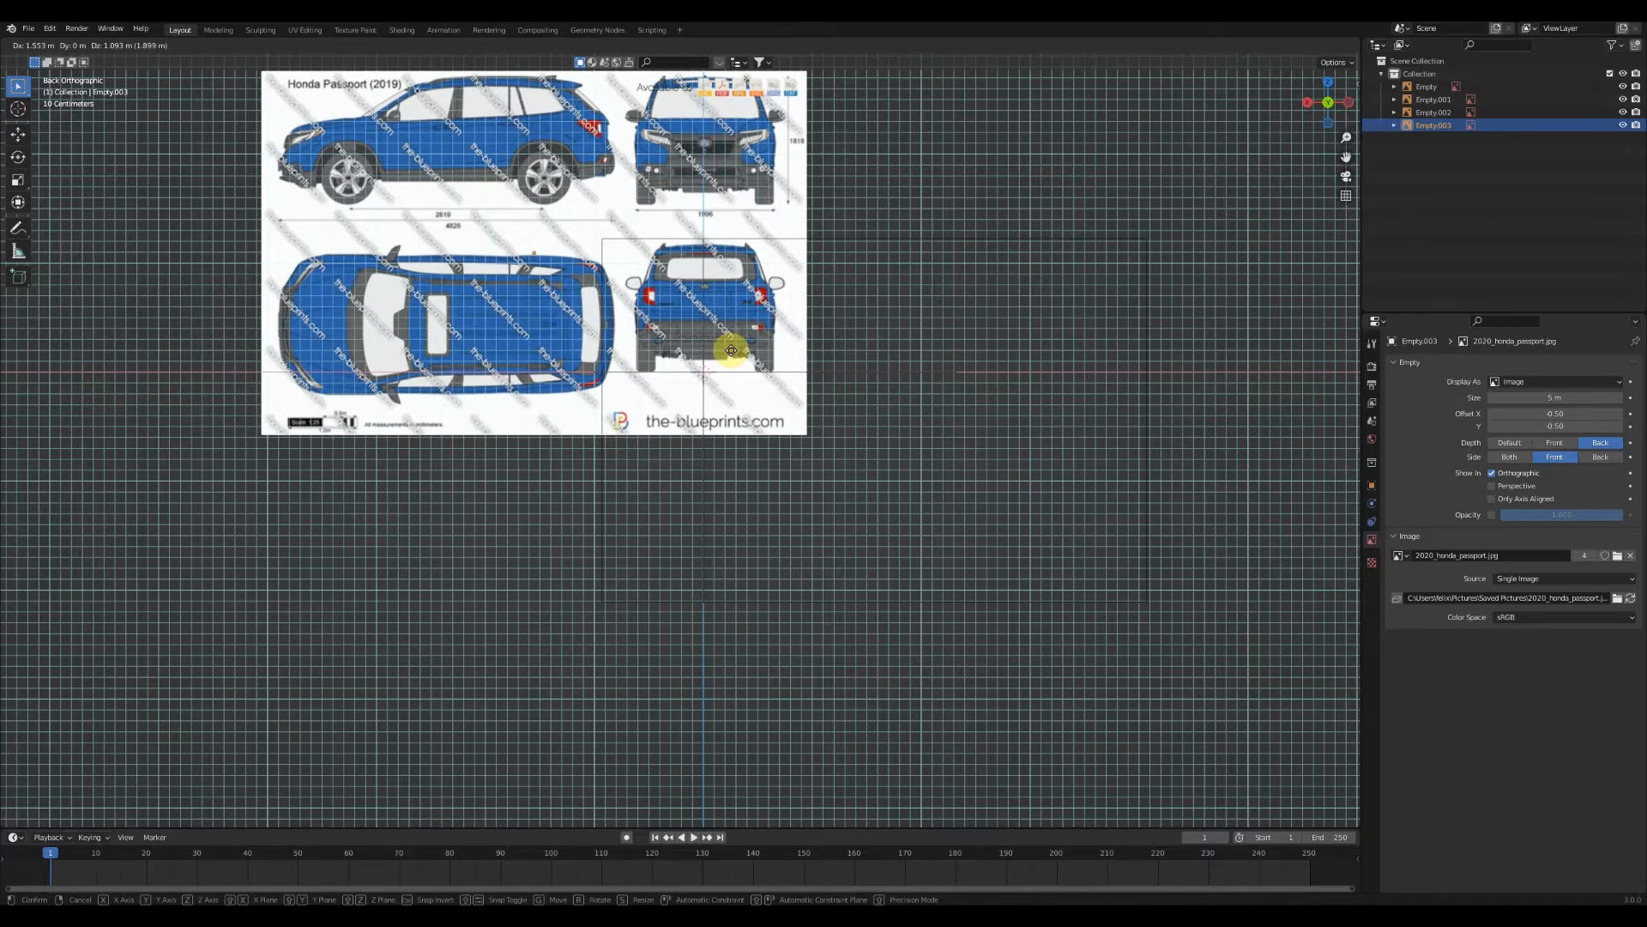
left_click(731, 350)
scroll(782, 352, "up", 8)
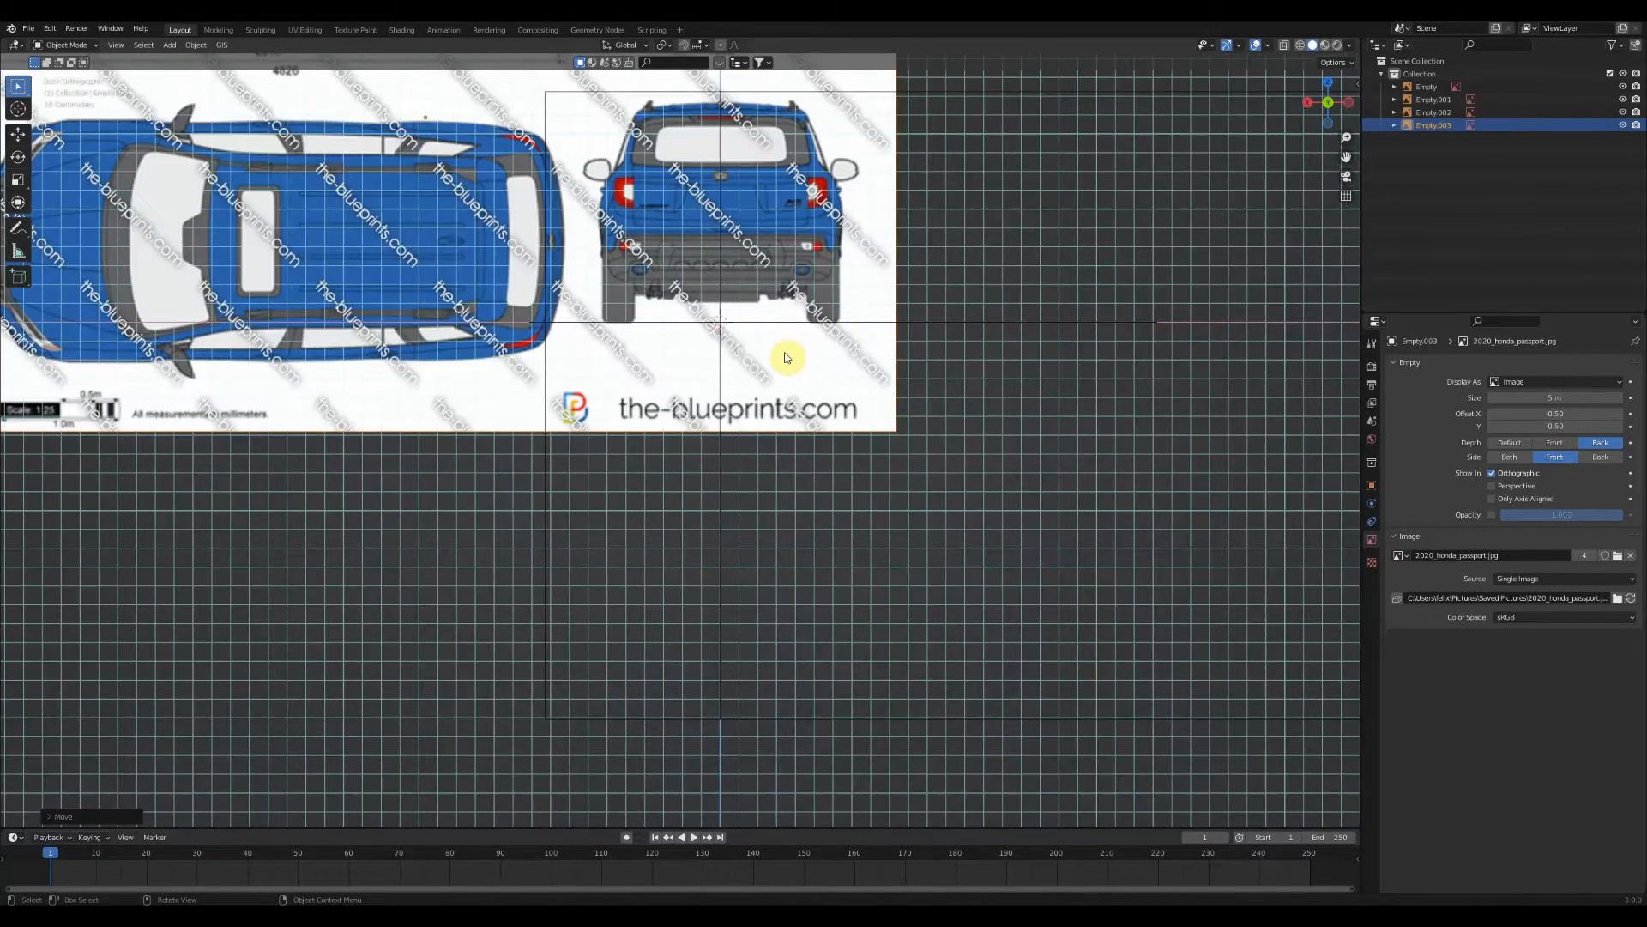
middle_click_drag(798, 275, 694, 702, "shift")
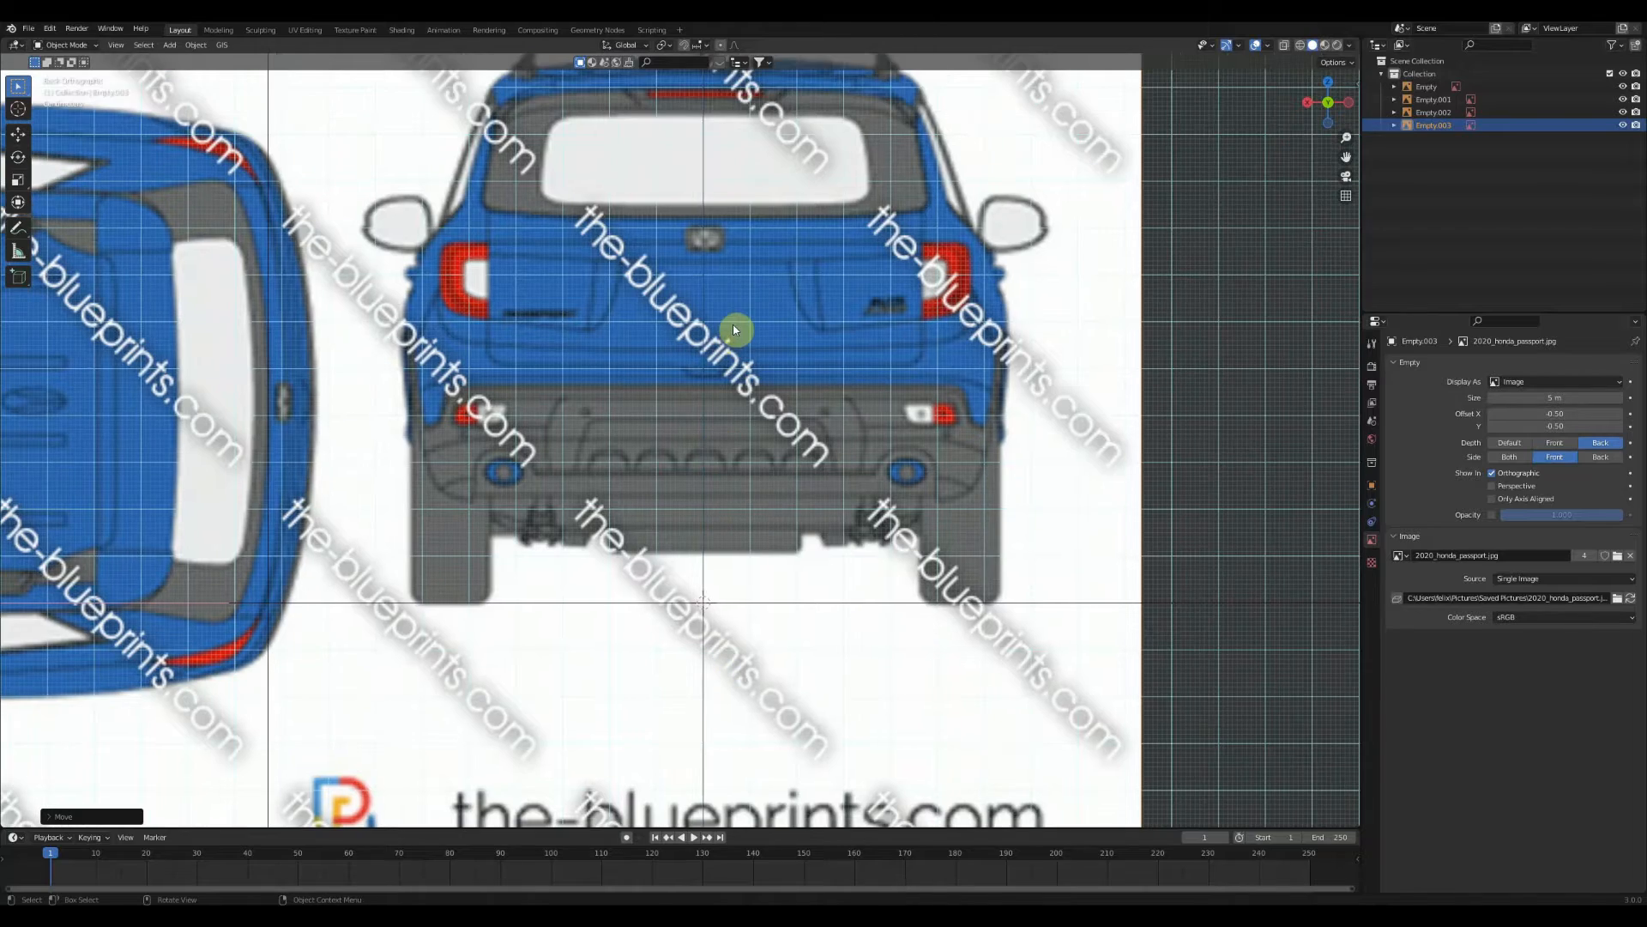
Enable the rear-view image's display in perspective view
scroll(733, 329, "down", 8)
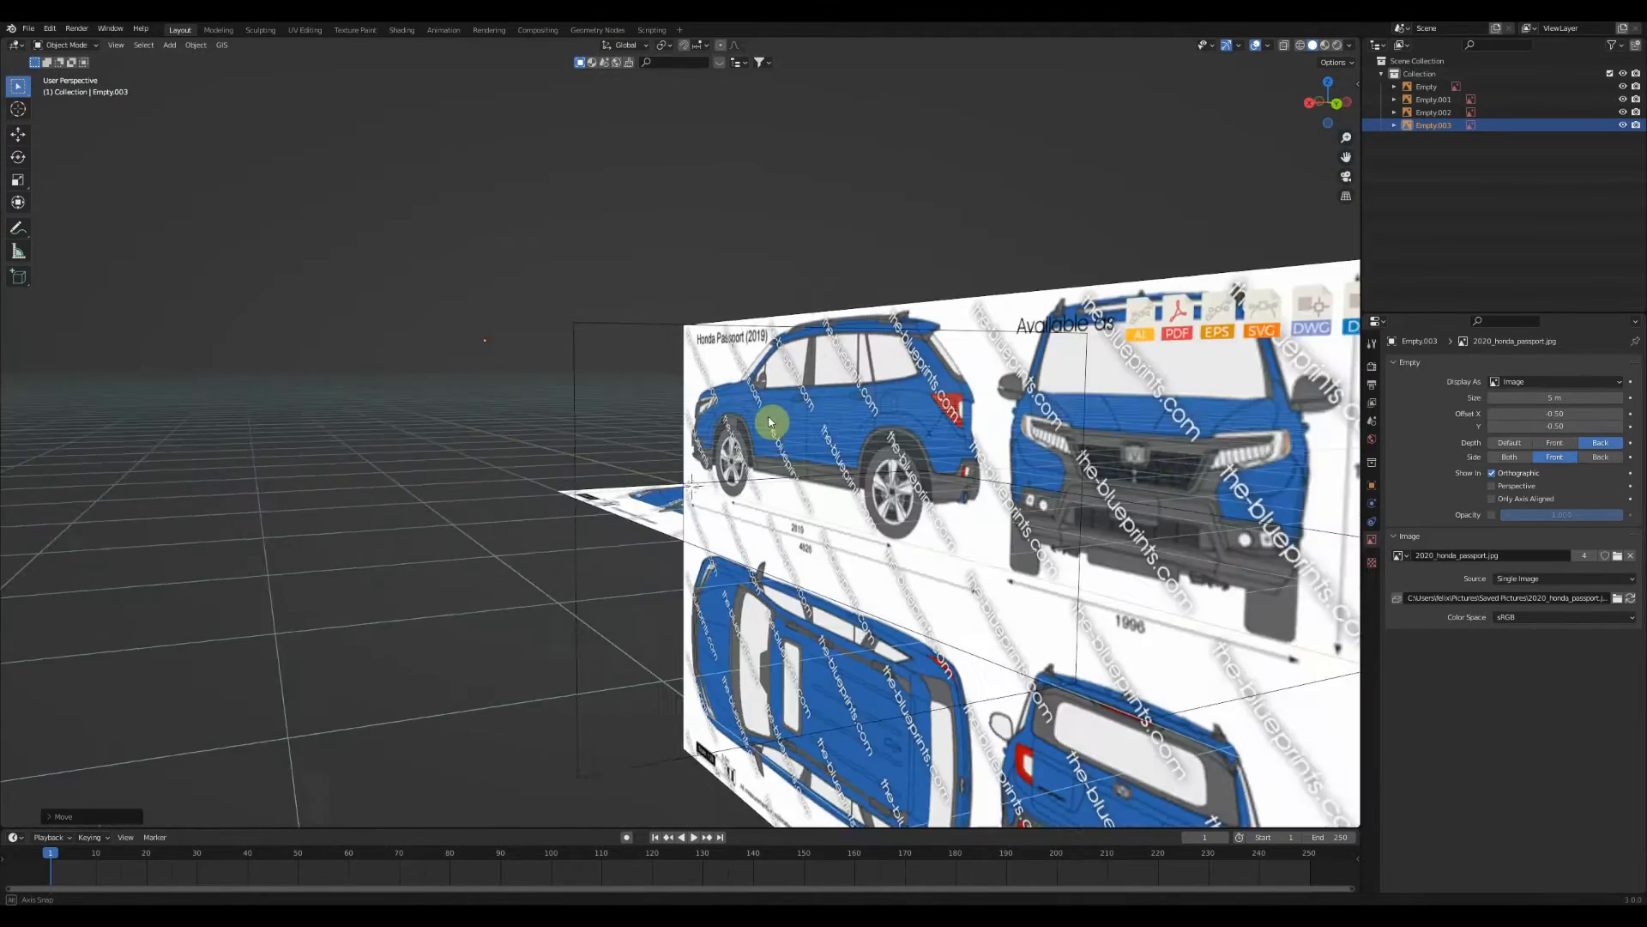
right_click(1485, 228)
left_click(1329, 102)
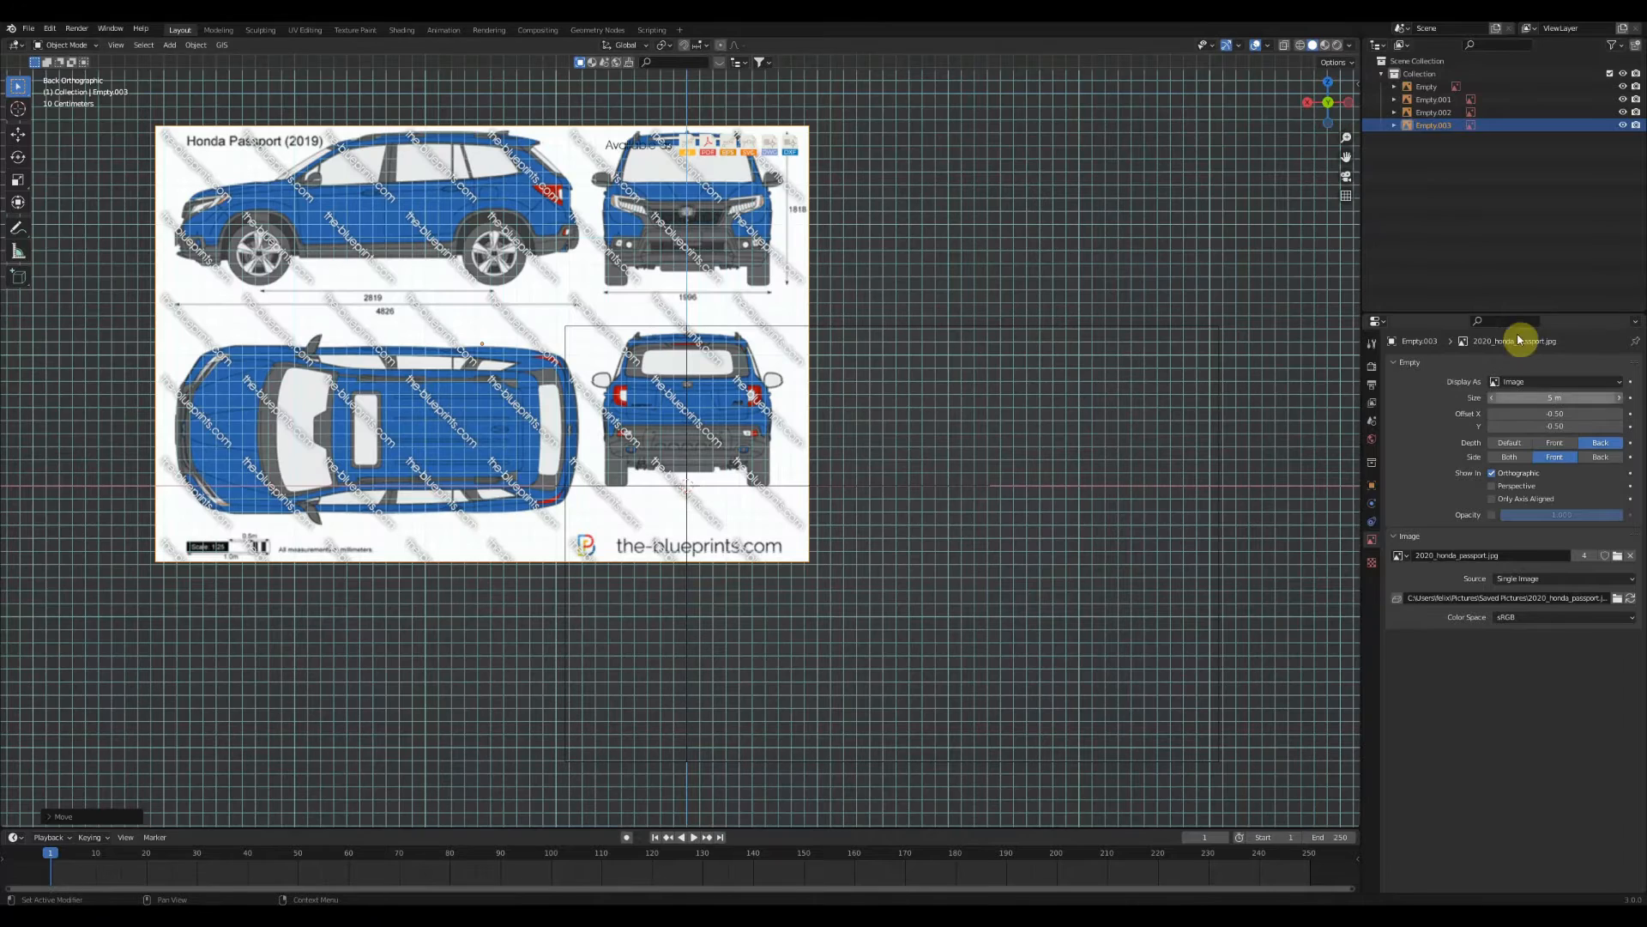
left_click(1492, 486)
Try moving the rear-view image freely along the global Y axis, and undo the move
scroll(786, 375, "down", 1)
scroll(783, 379, "up", 3)
middle_click_drag(780, 383, 782, 495)
scroll(849, 433, "down", 5)
scroll(850, 430, "down", 3)
scroll(770, 450, "up", 3)
scroll(770, 450, "down", 2)
scroll(783, 495, "up", 3)
key("g")
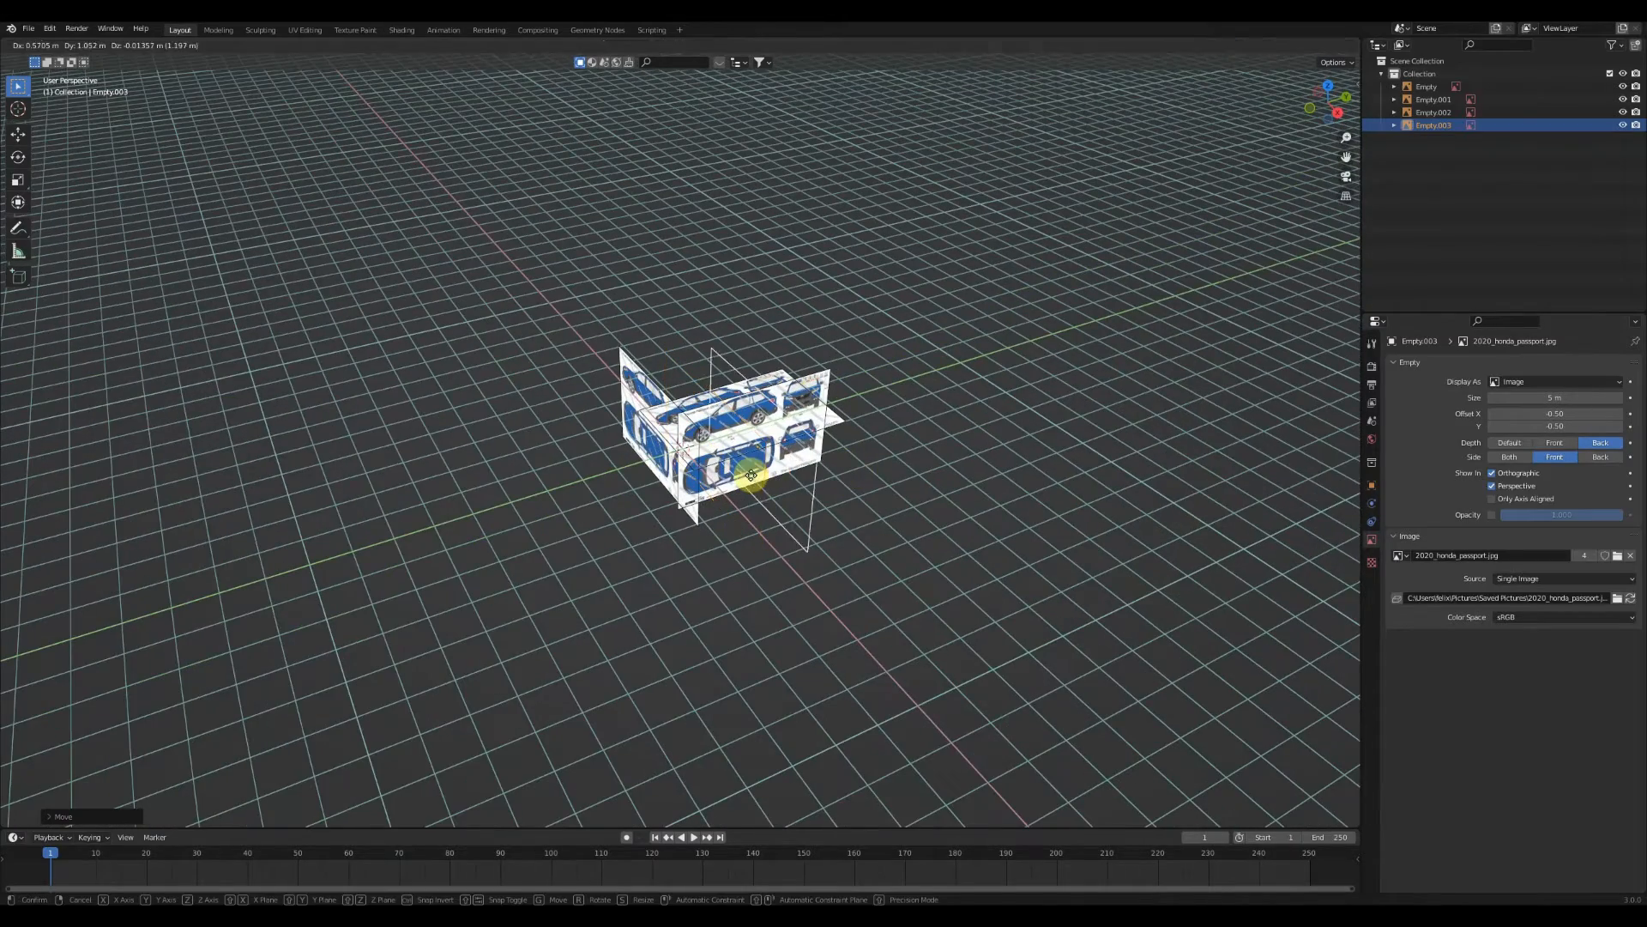
key("y")
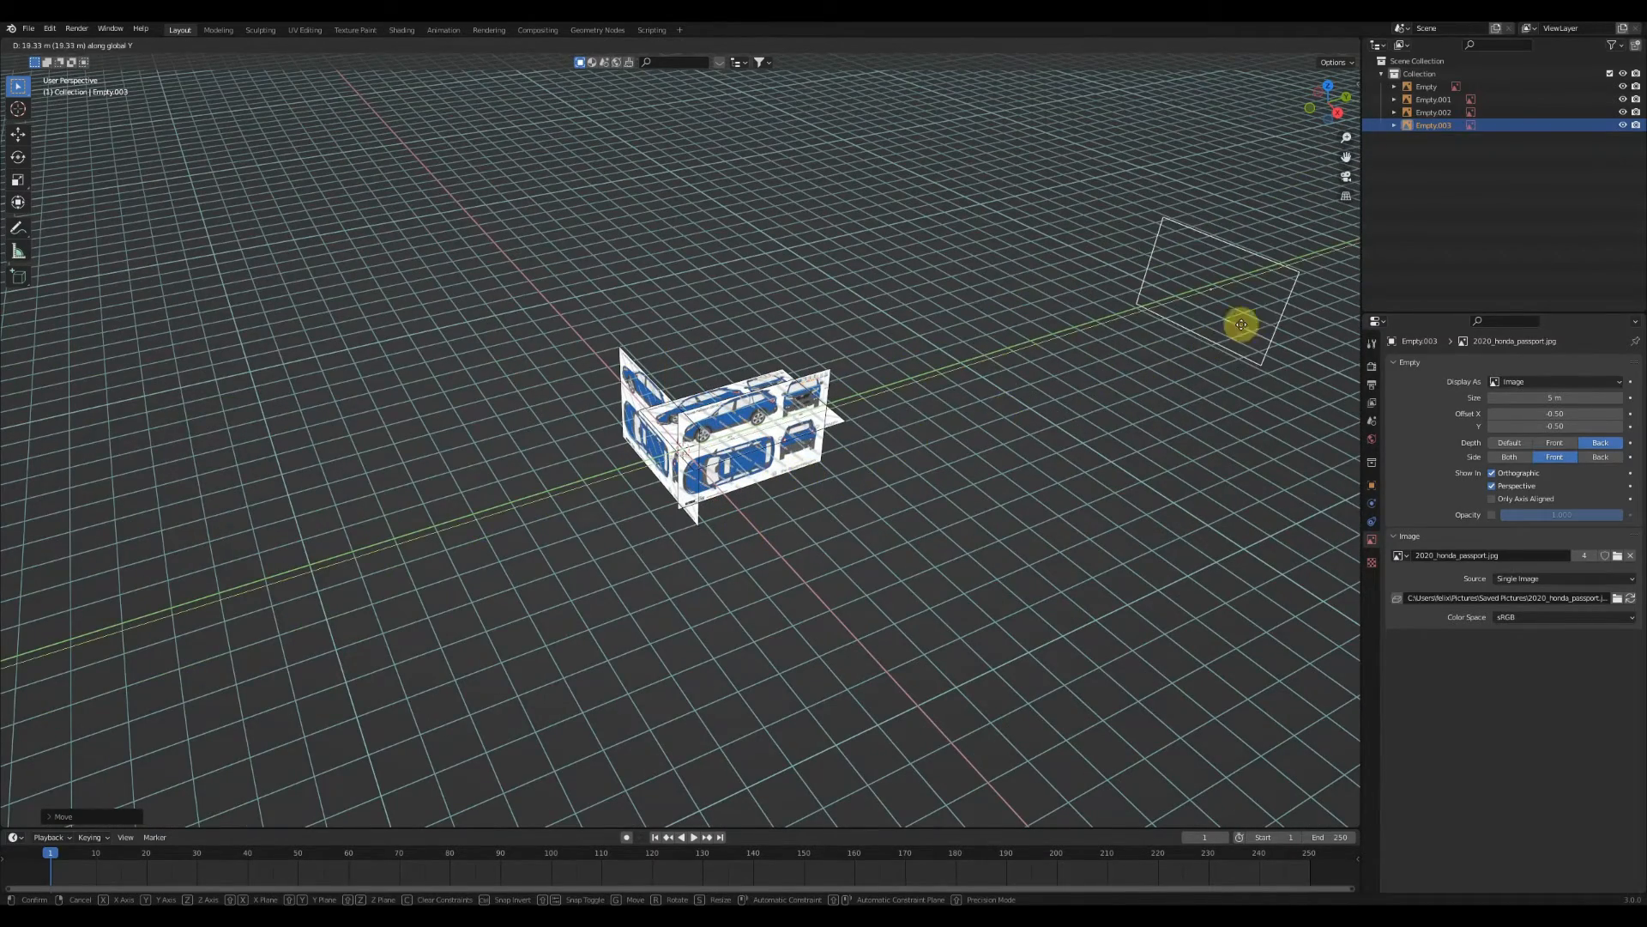
left_click(69, 546)
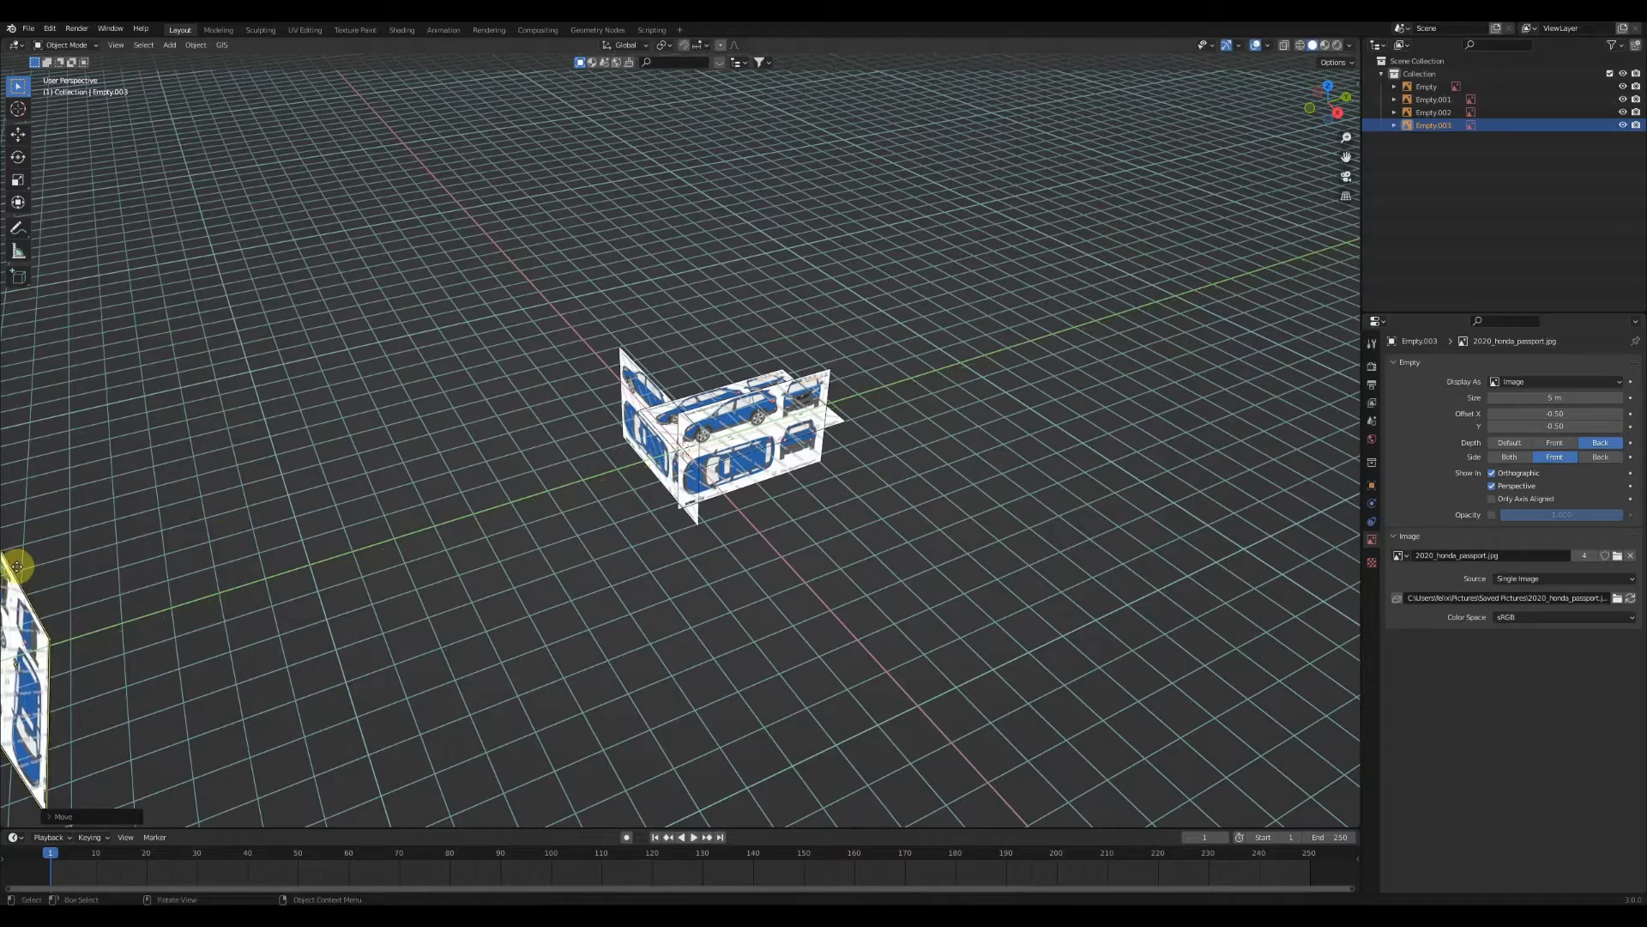
middle_click_drag(19, 570, 355, 537)
key("ctrl+z")
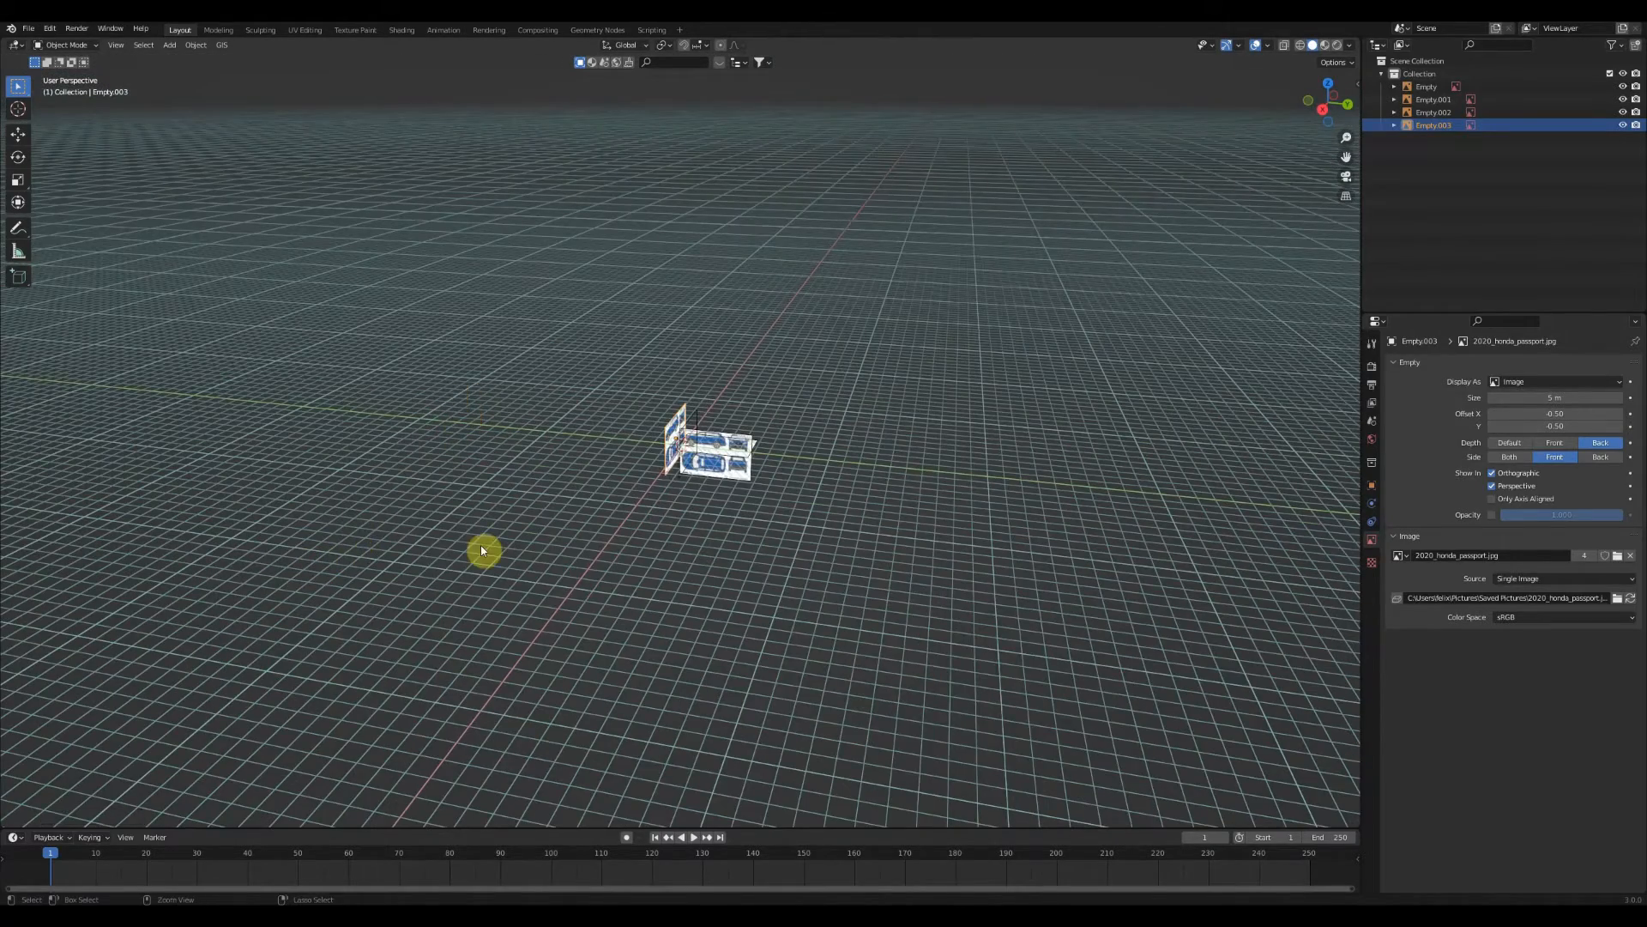
Move the rear-view image -120 m along the global Y axis
scroll(698, 533, "up", 3)
key("g")
type("y")
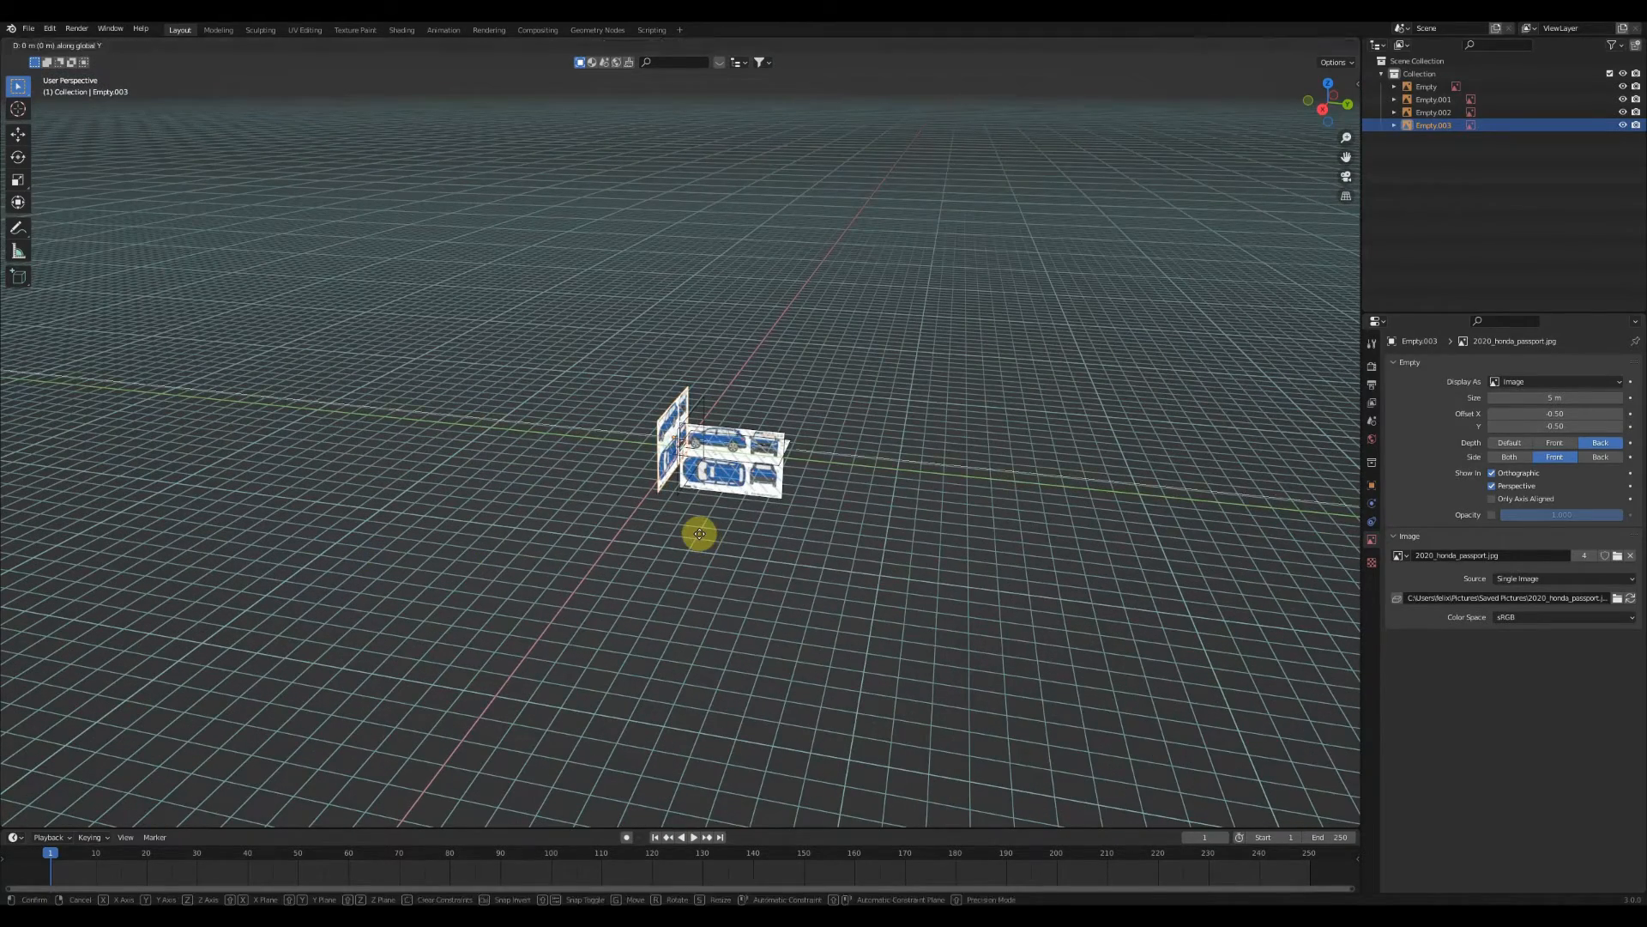
type("10")
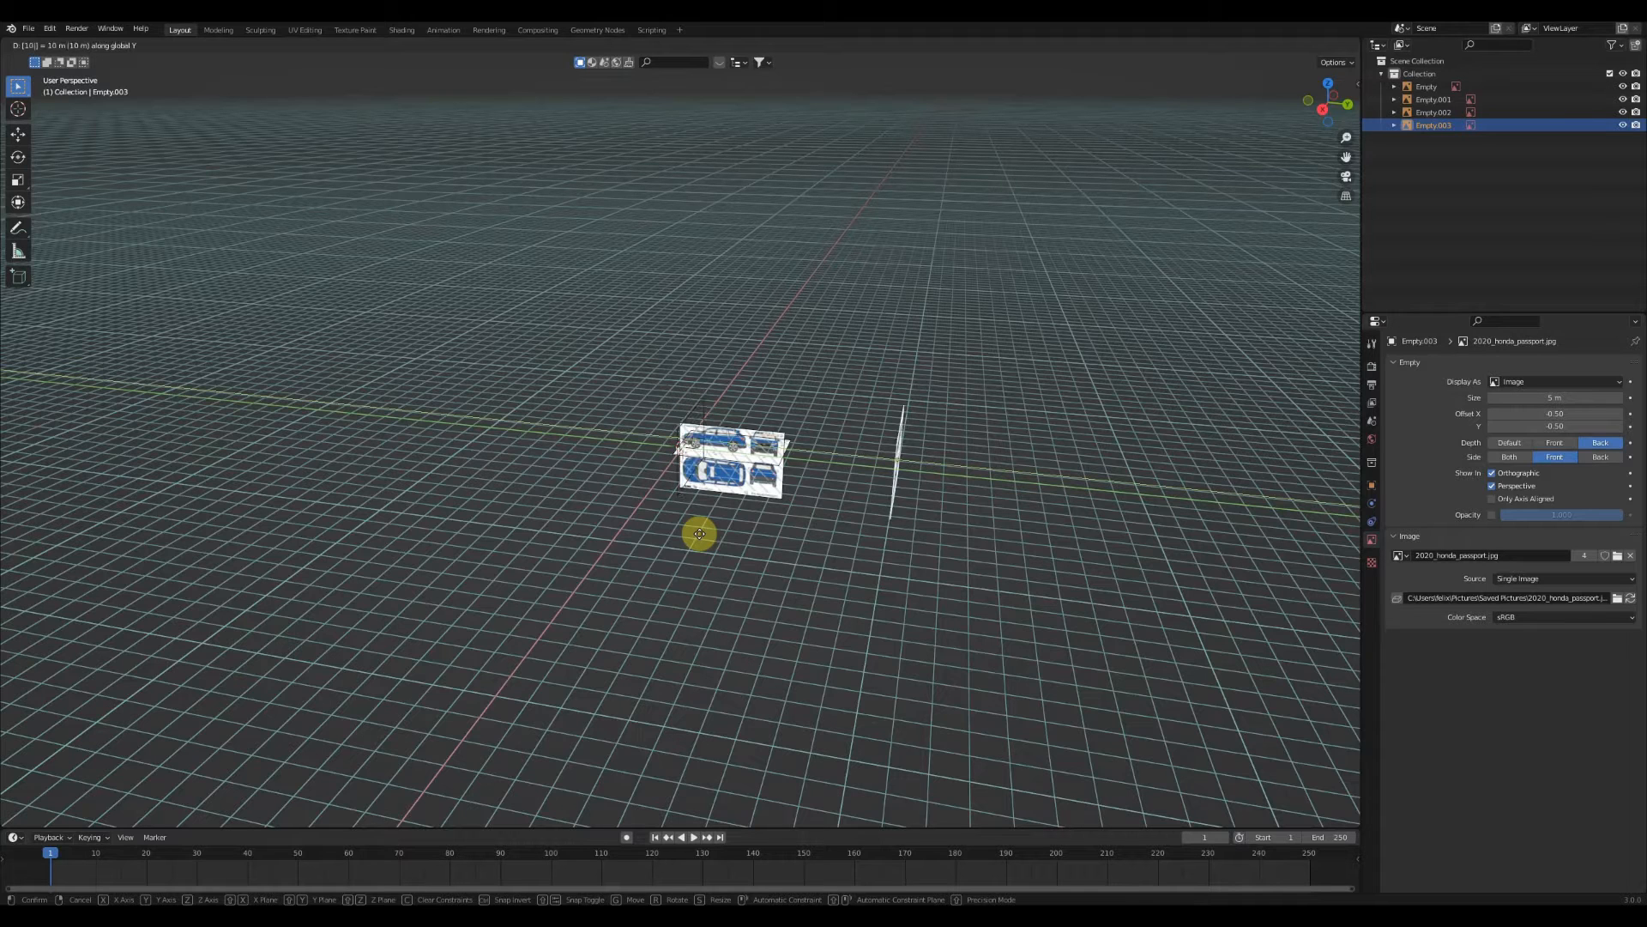
key("BackSpace")
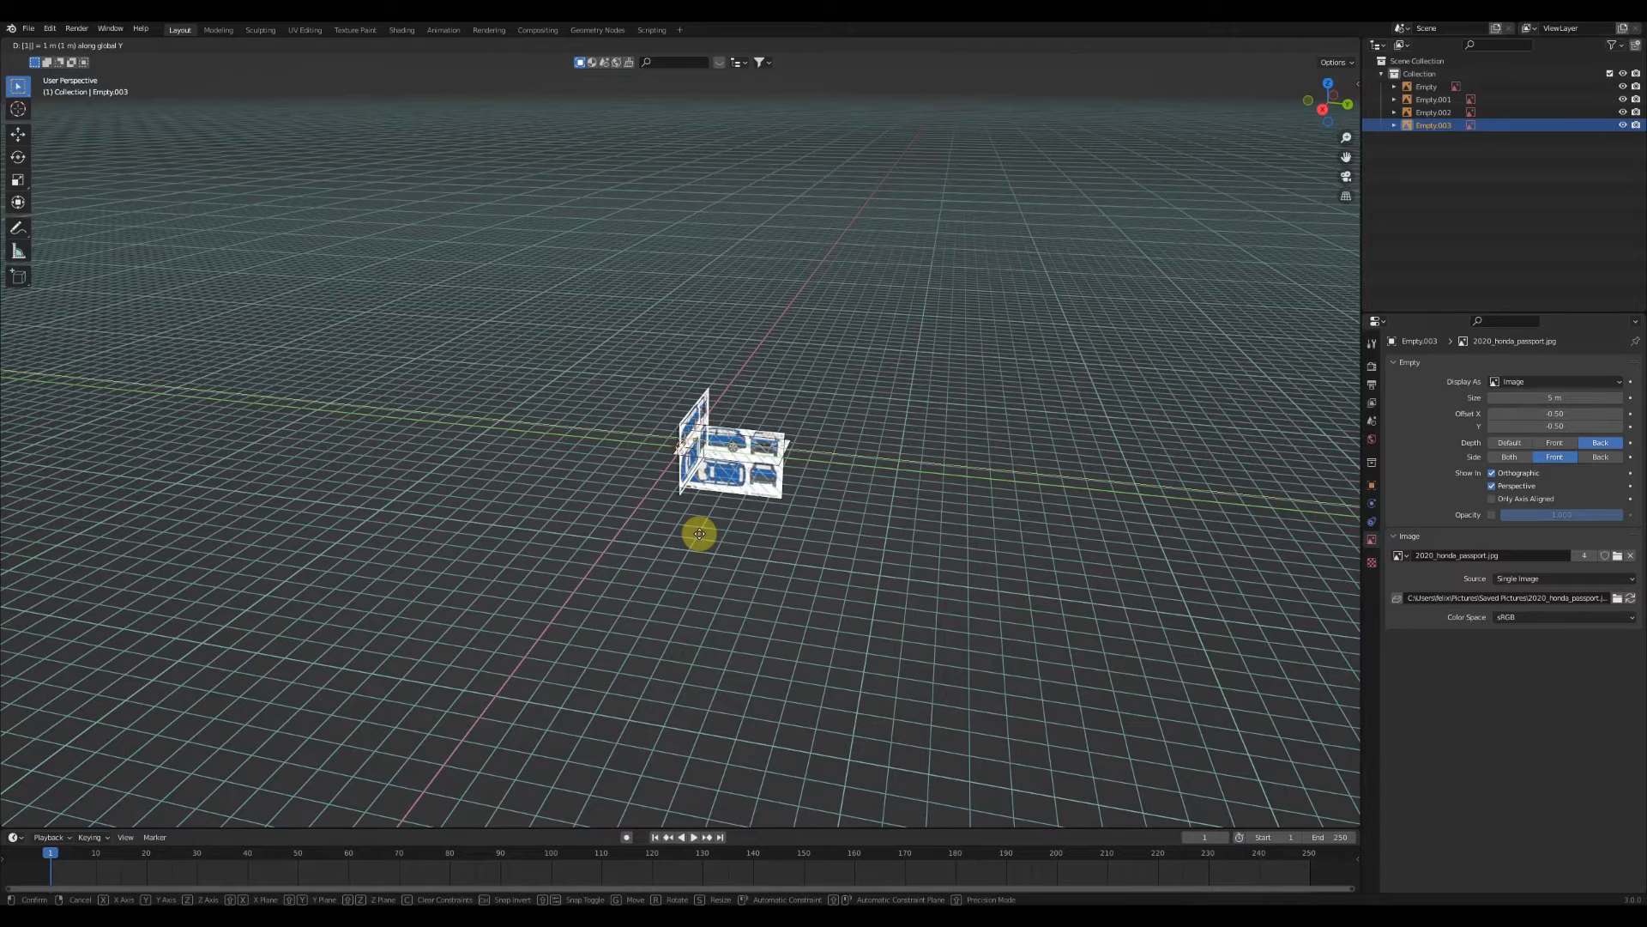
type("-00")
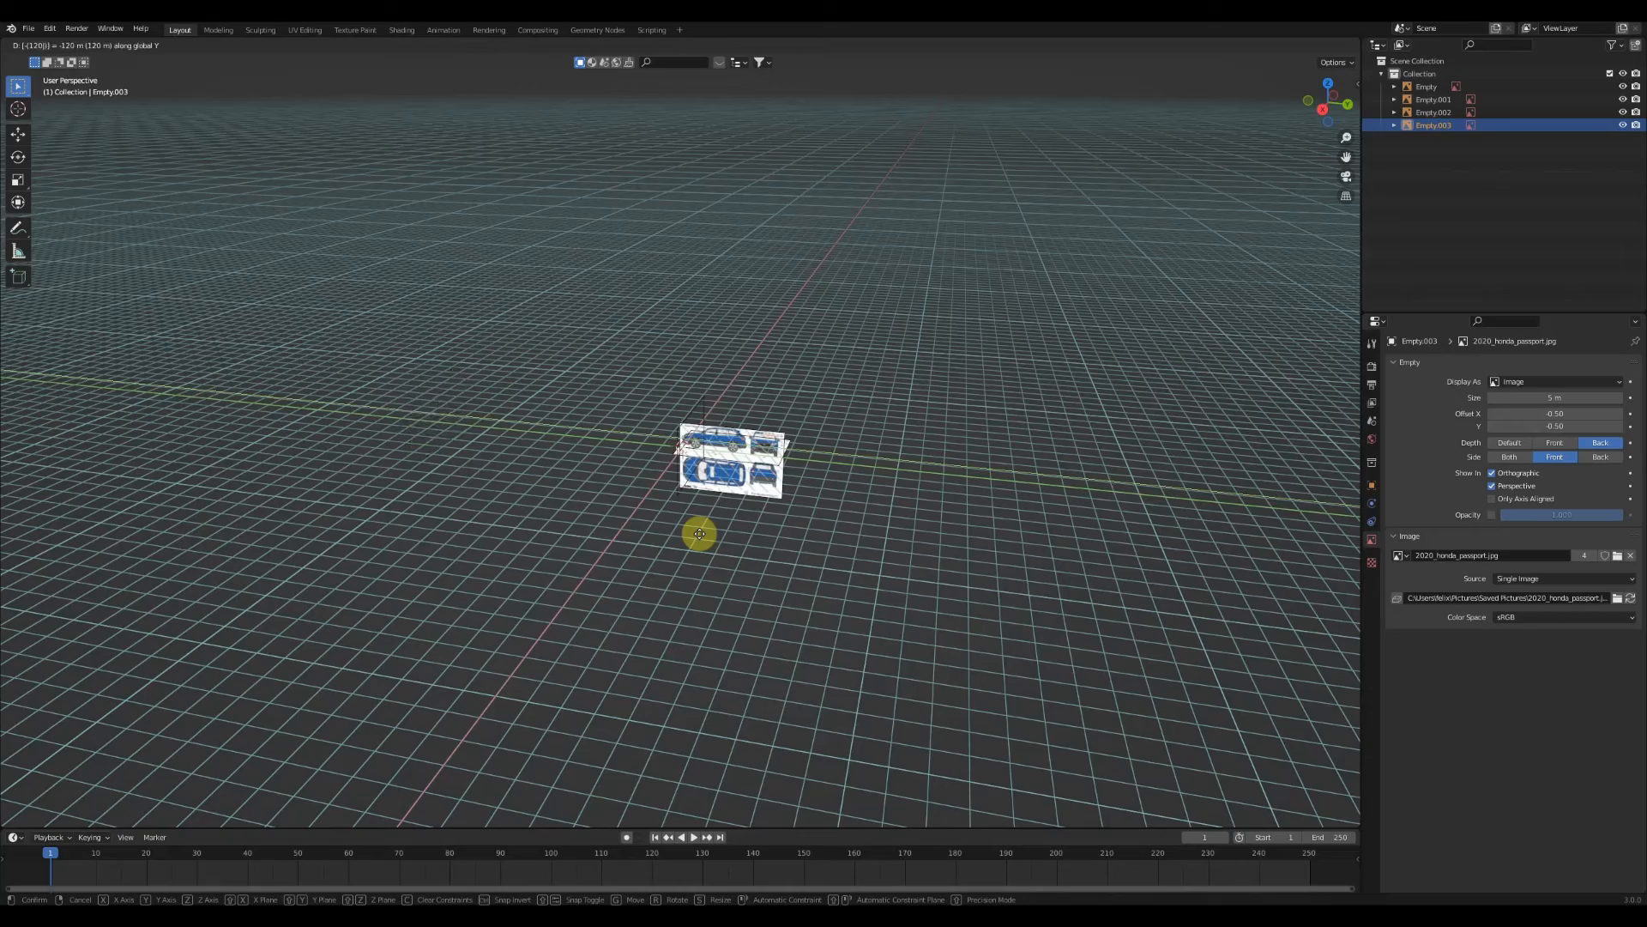
key("Return")
Select the horizontal top-view image and move it -10 m along the global Z axis
mouse_move(700, 535)
middle_mouse_down()
mouse_move(610, 518)
mouse_move(699, 505)
middle_mouse_up()
left_click(774, 464)
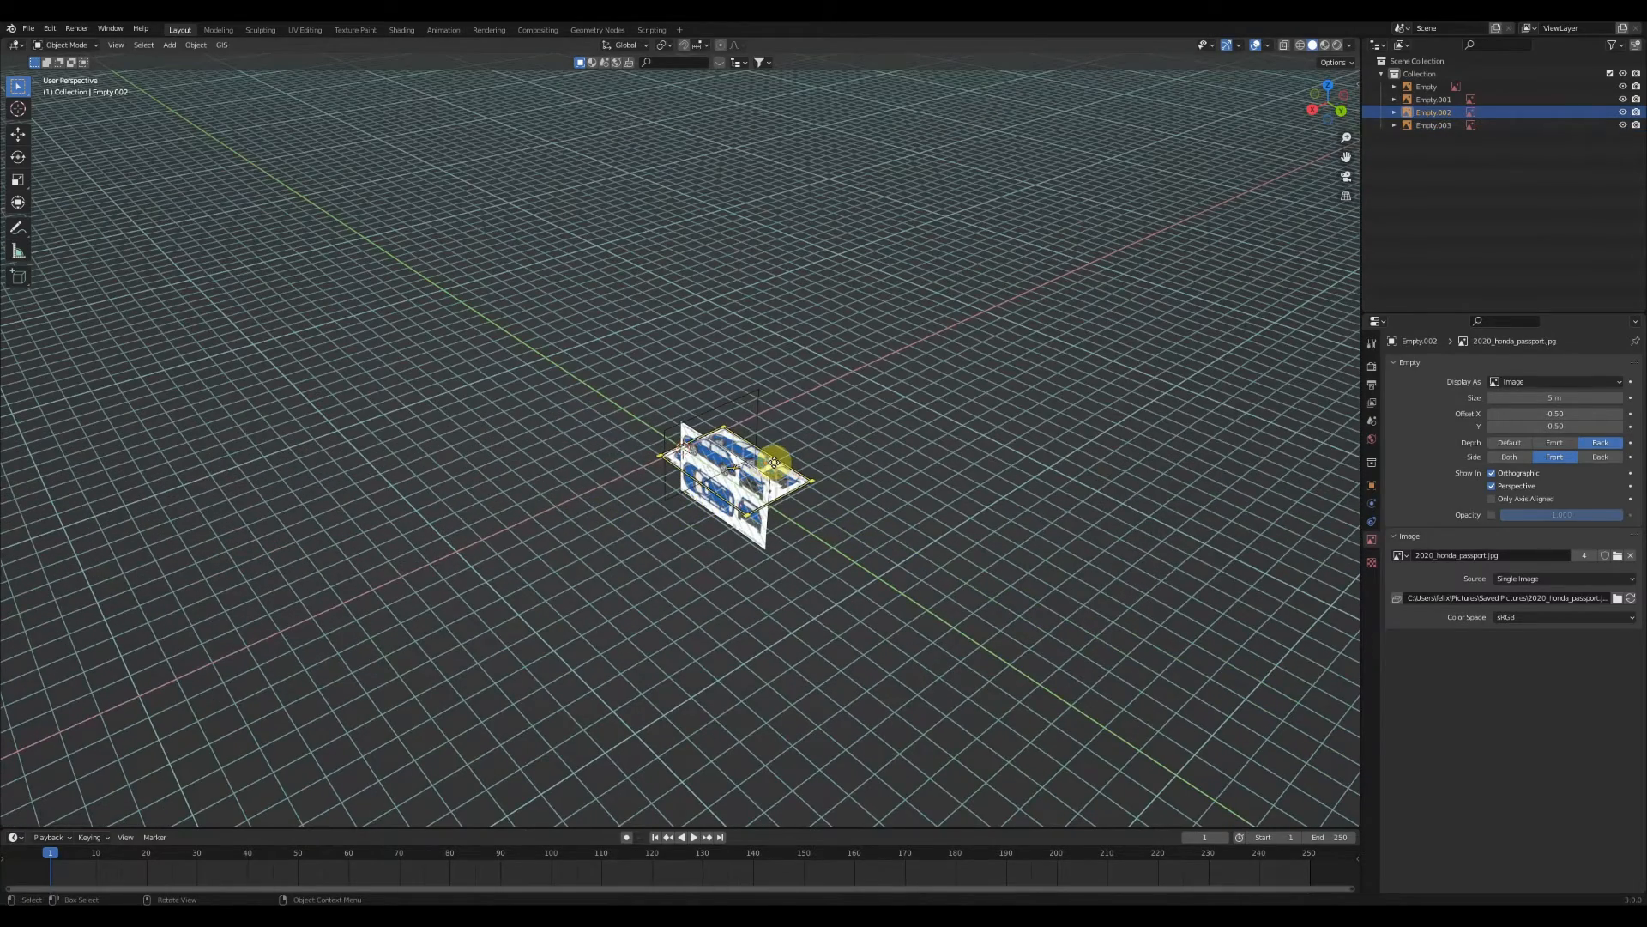
key("g")
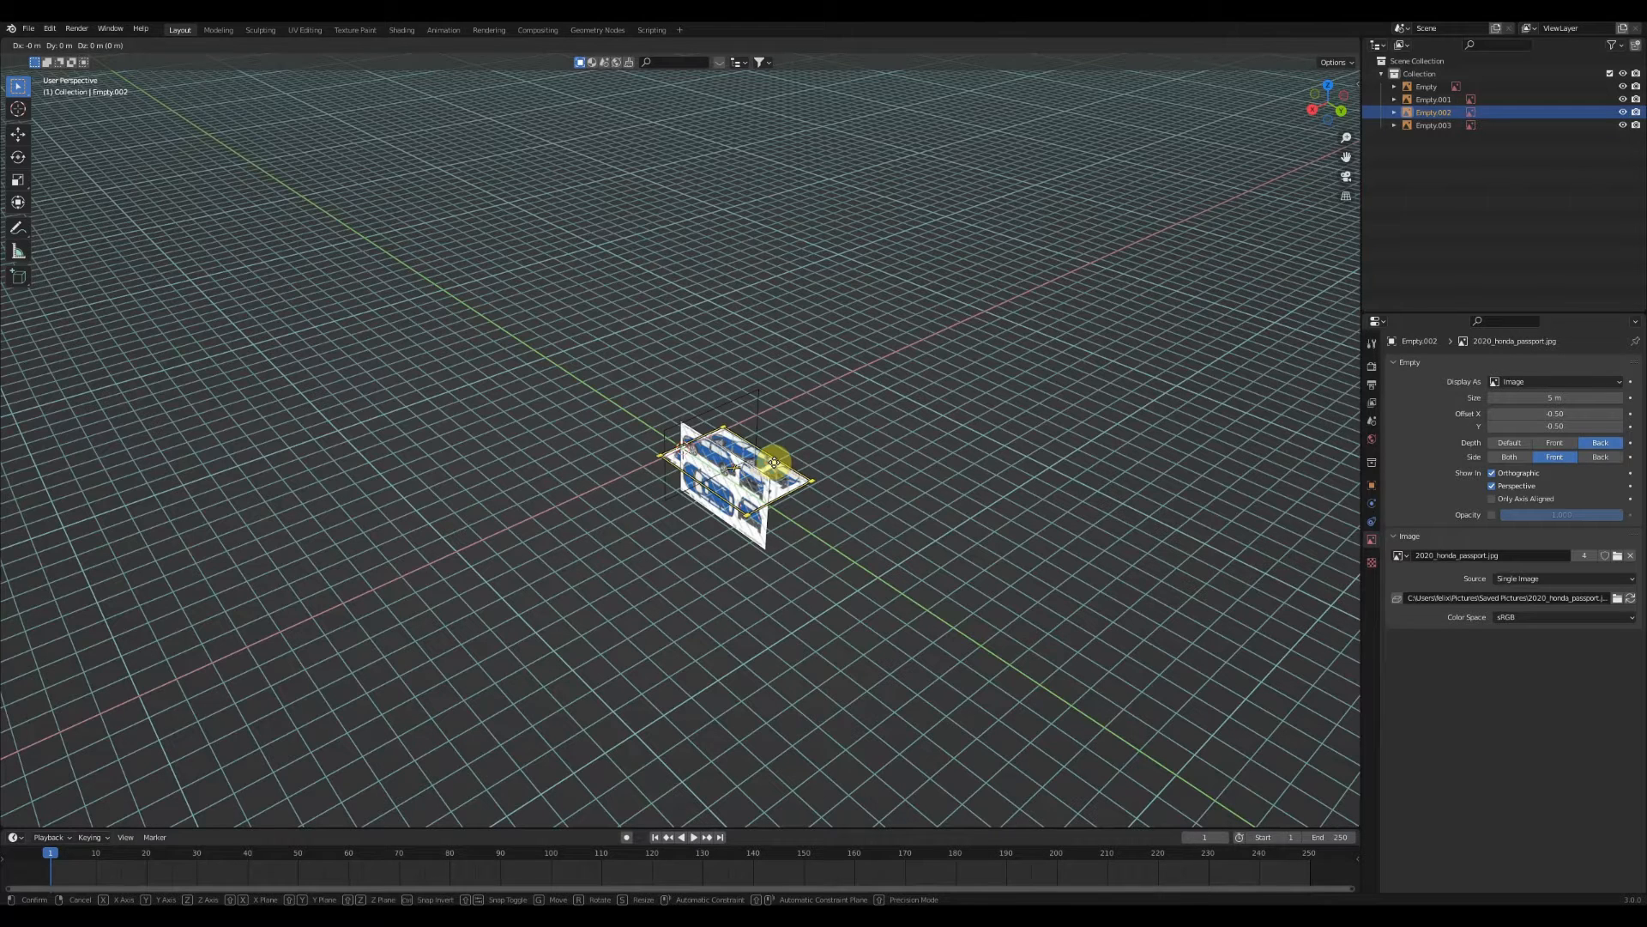
type("z")
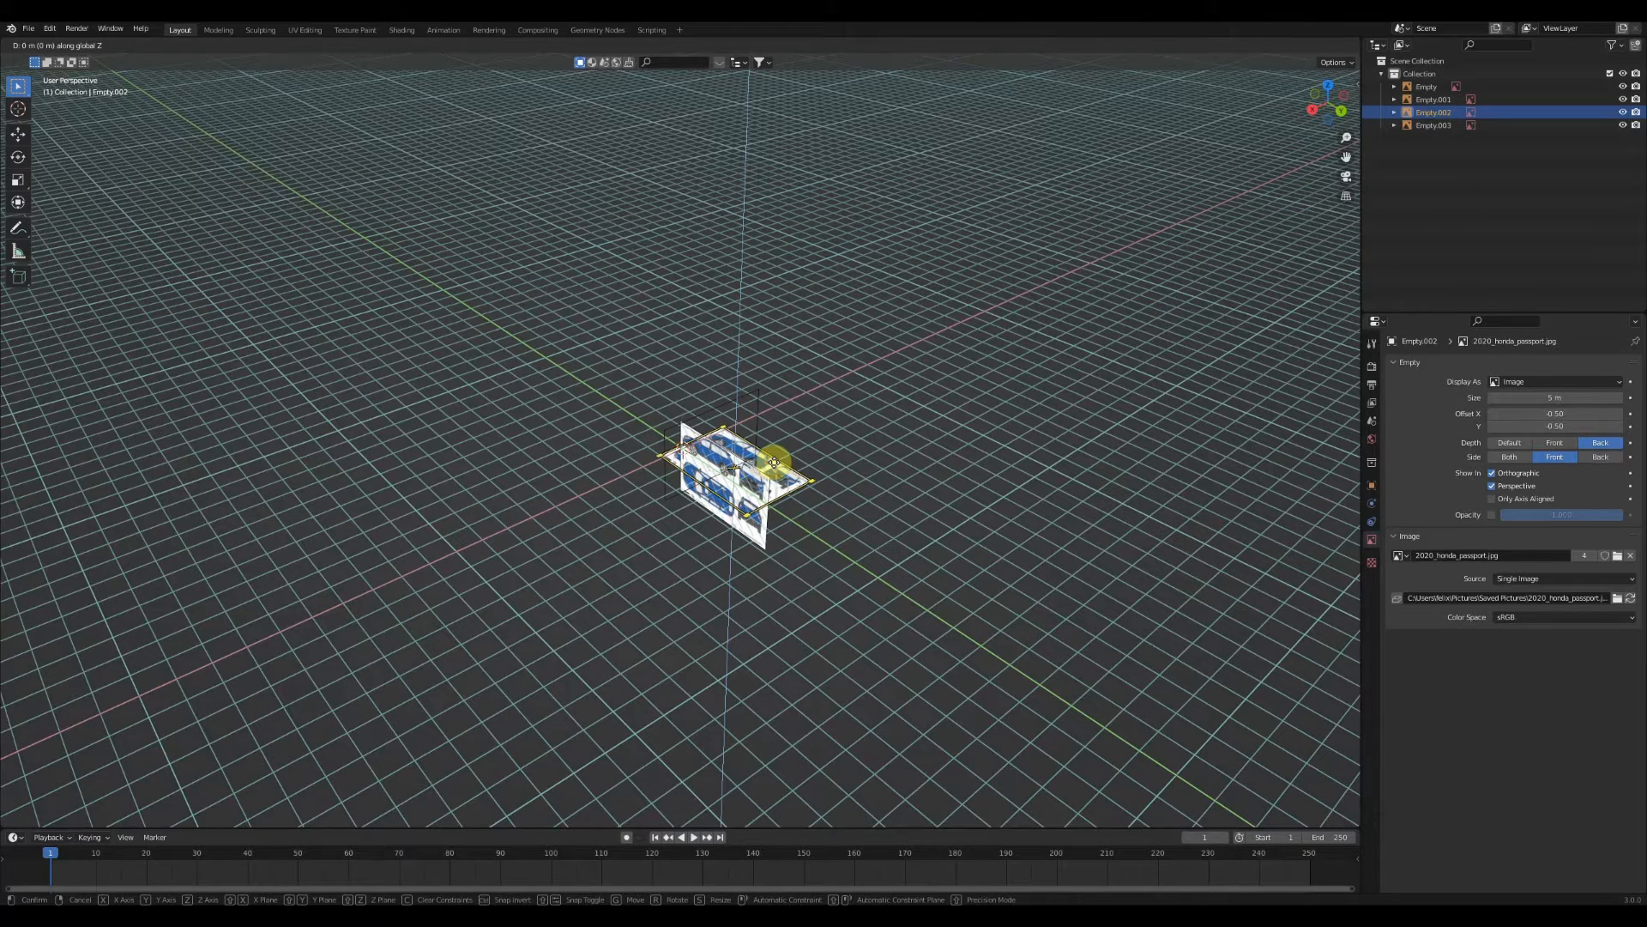
type("-10")
key("Return")
Try moving the right side-view image -20 m along the global X axis, and undo the move
middle_click_drag(774, 462, 754, 430)
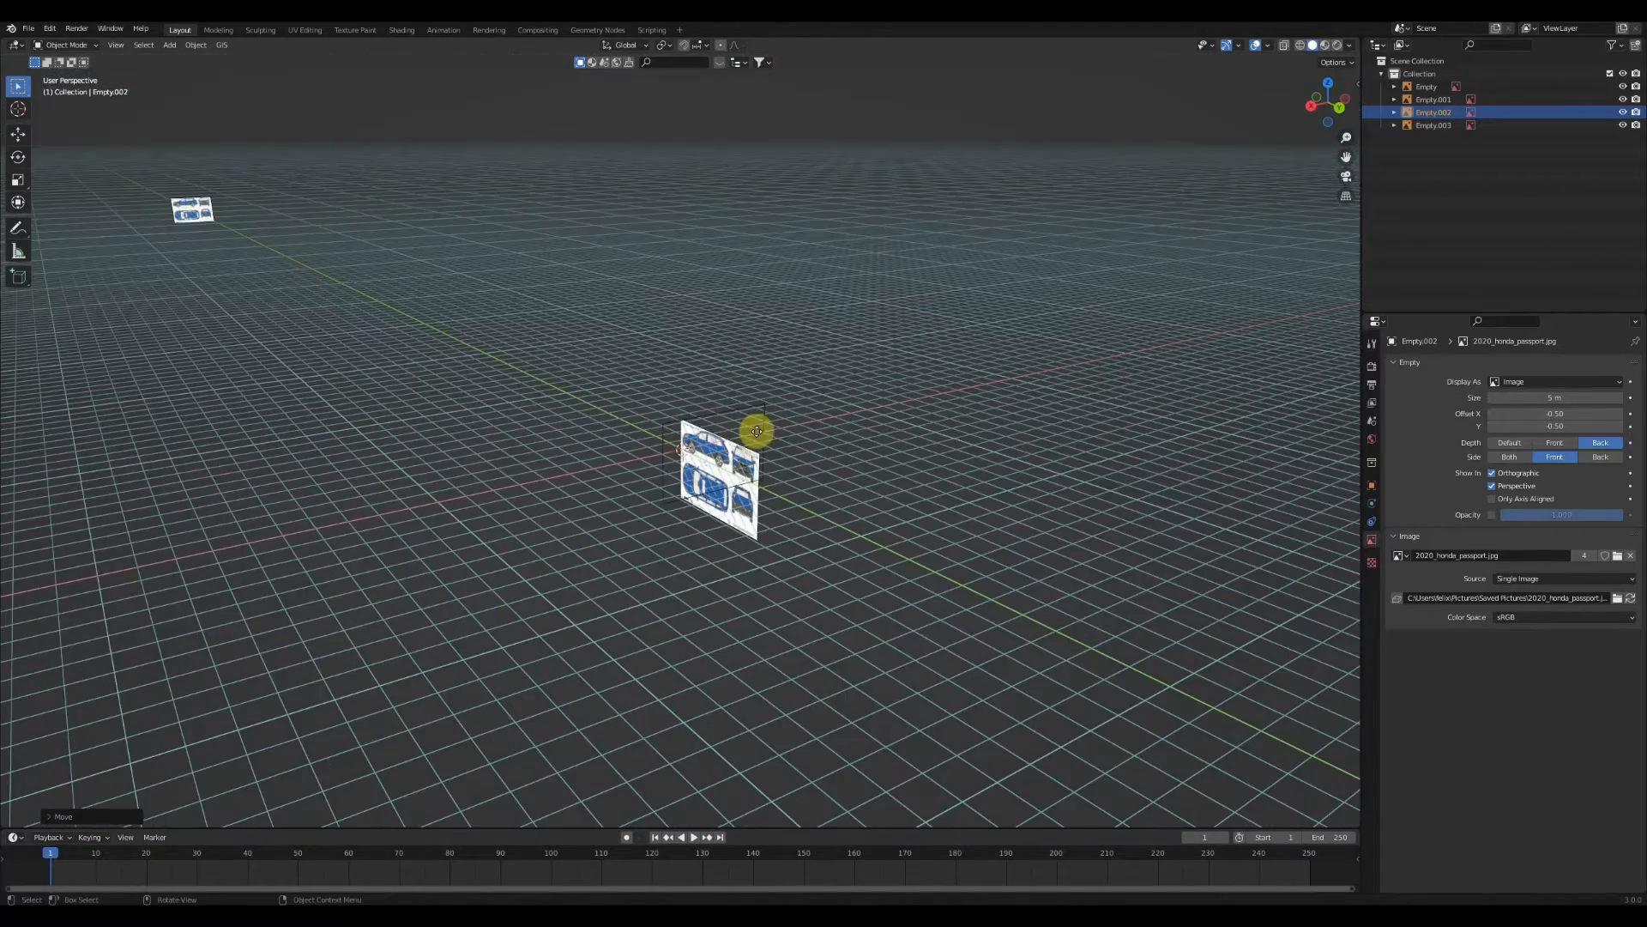
left_click(735, 460)
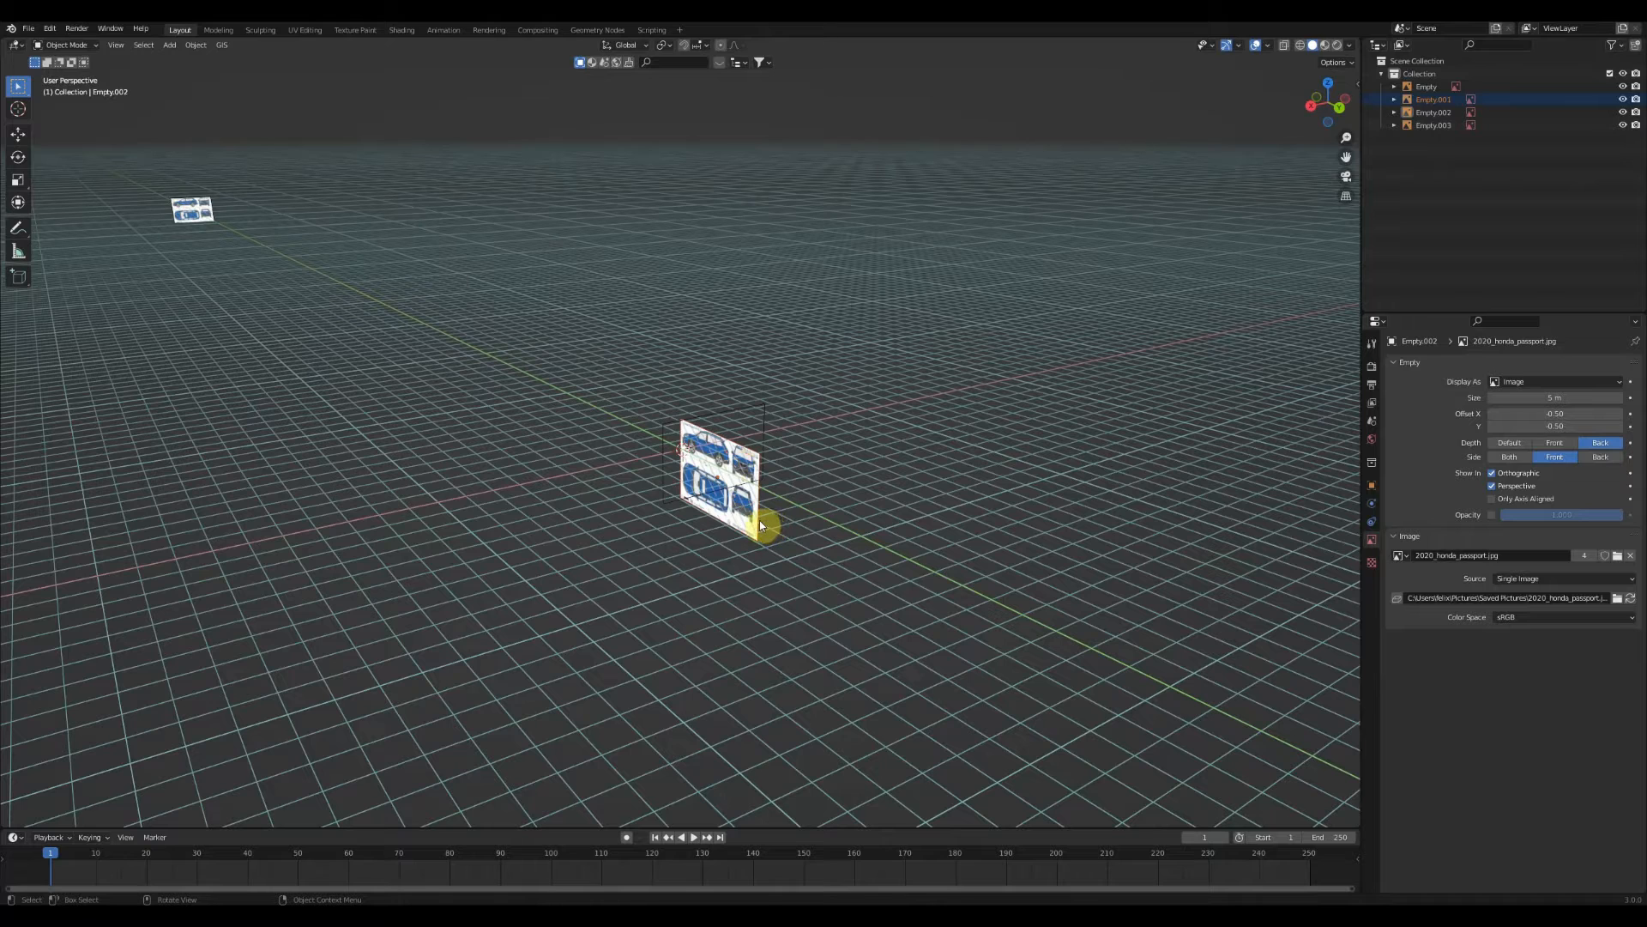
key("g")
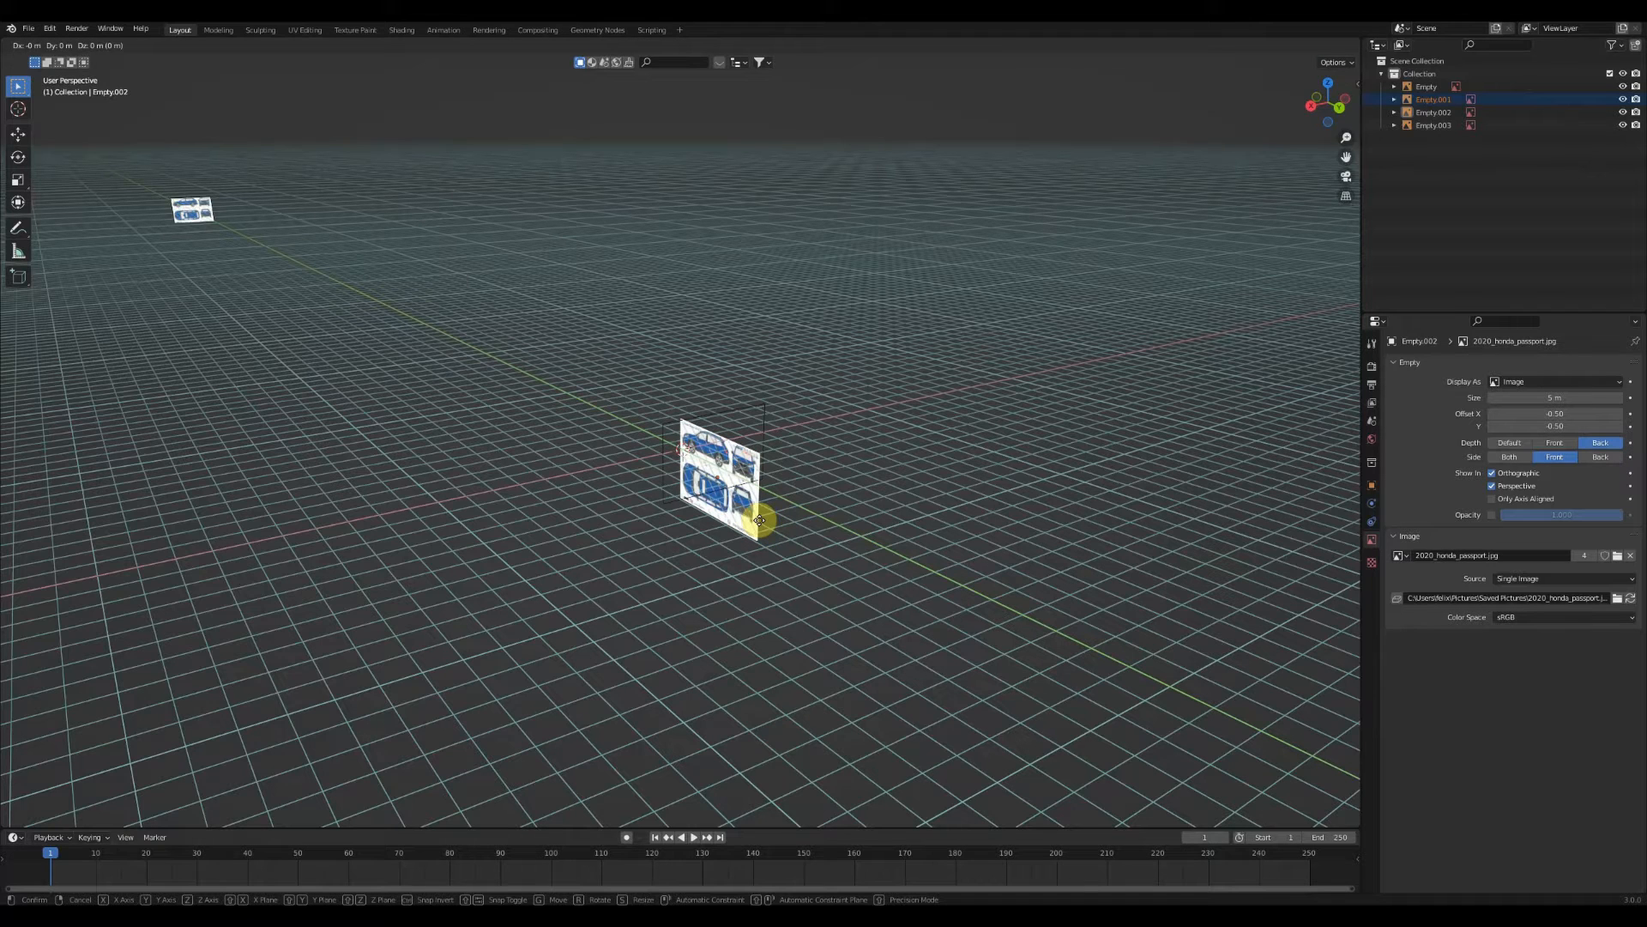
key("x")
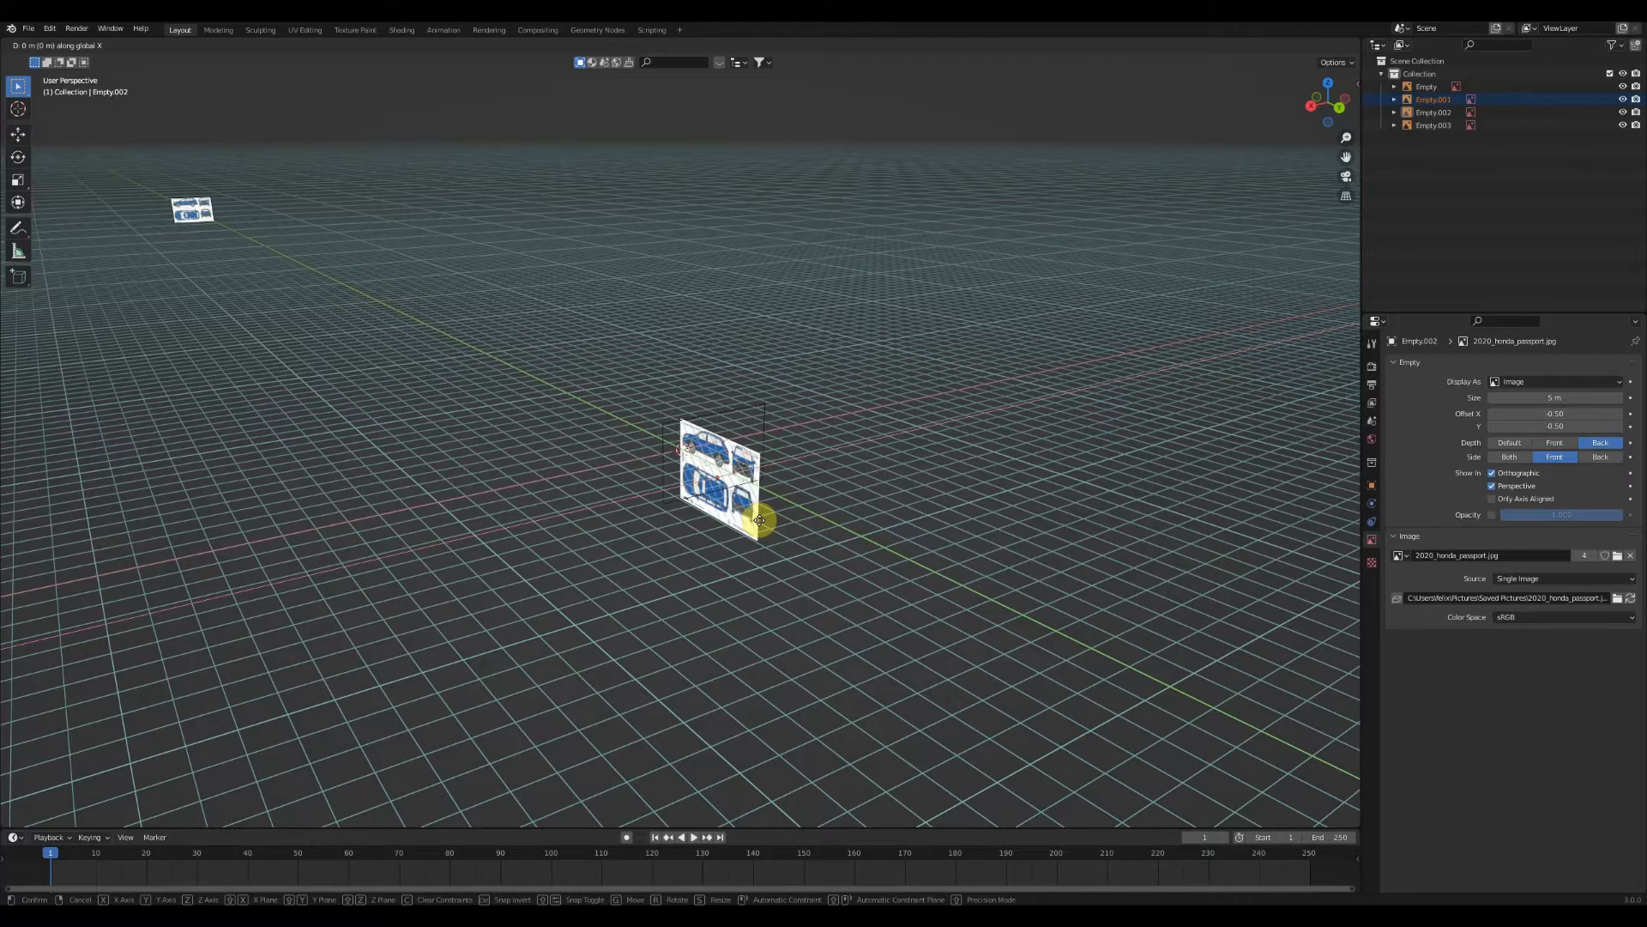
type("2")
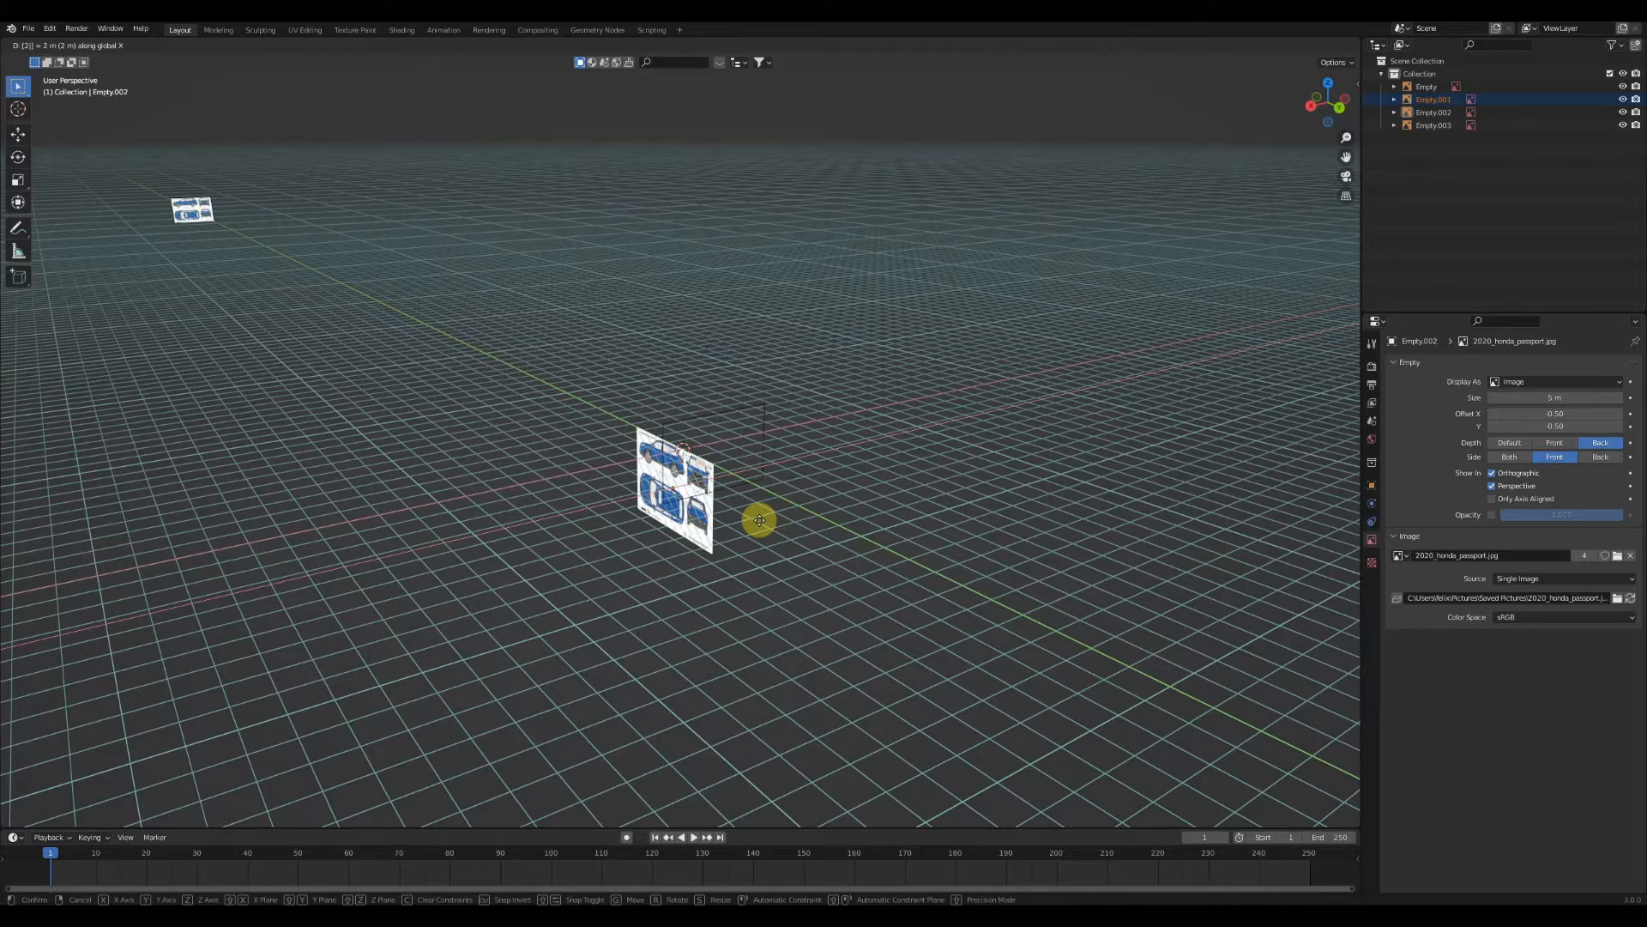
type("0")
type("-")
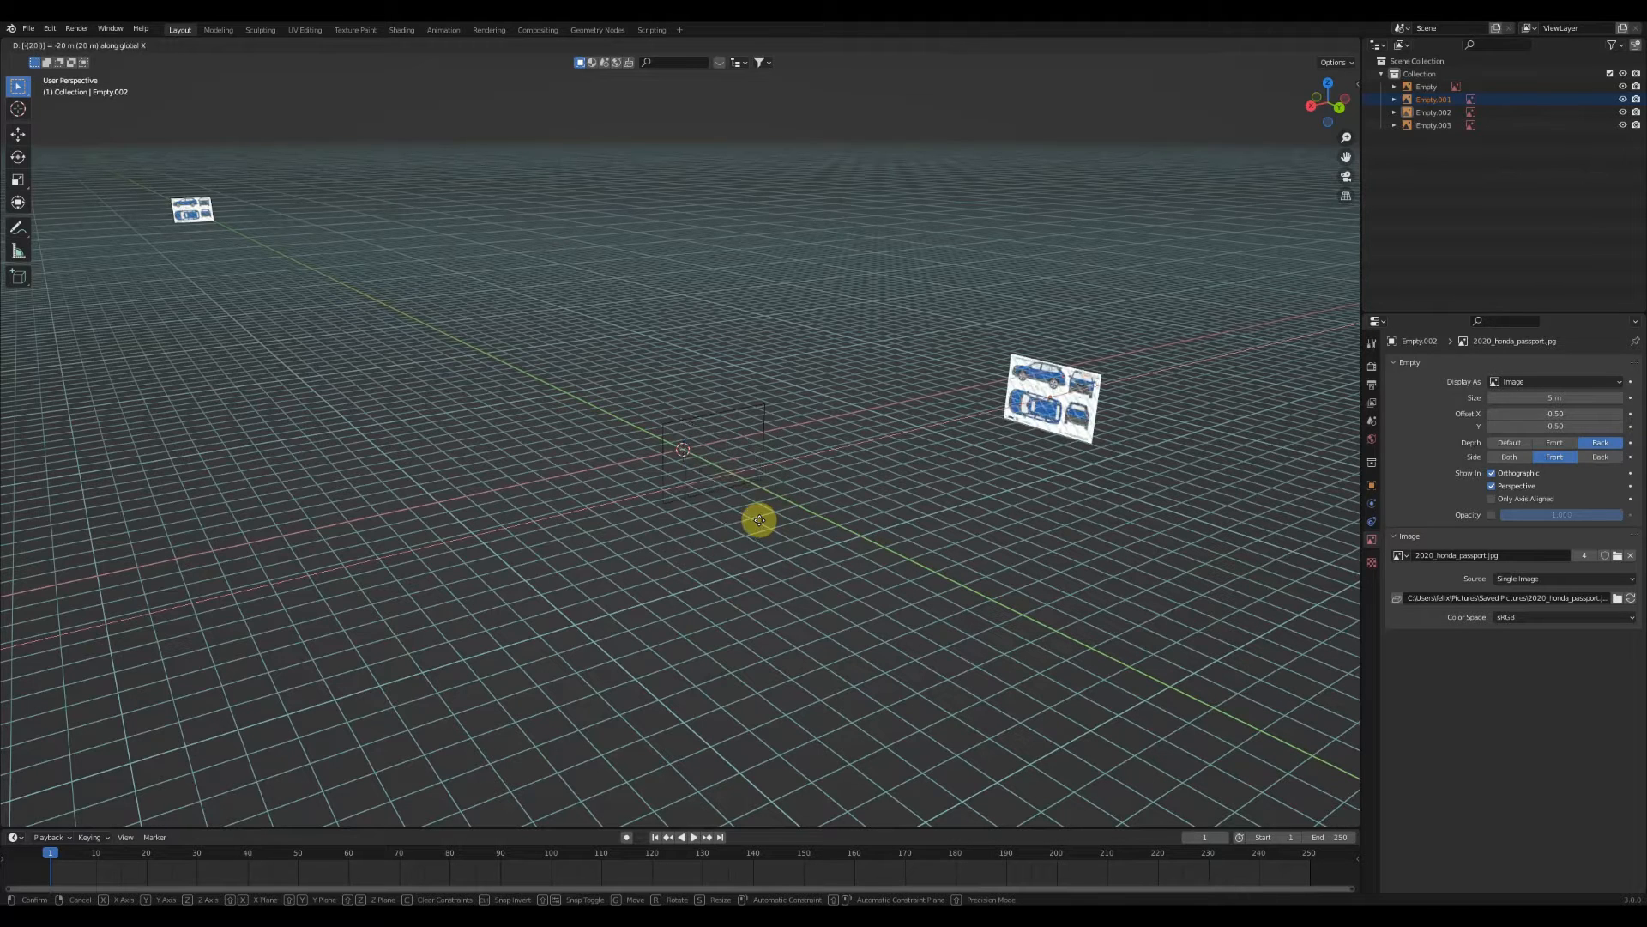
key("Return")
mouse_move(762, 518)
middle_mouse_down()
mouse_move(740, 525)
mouse_move(768, 511)
middle_mouse_up()
key("ctrl+z")
Move the right side-view image -20 m along the global X axis and deselect it
key("g")
key("x")
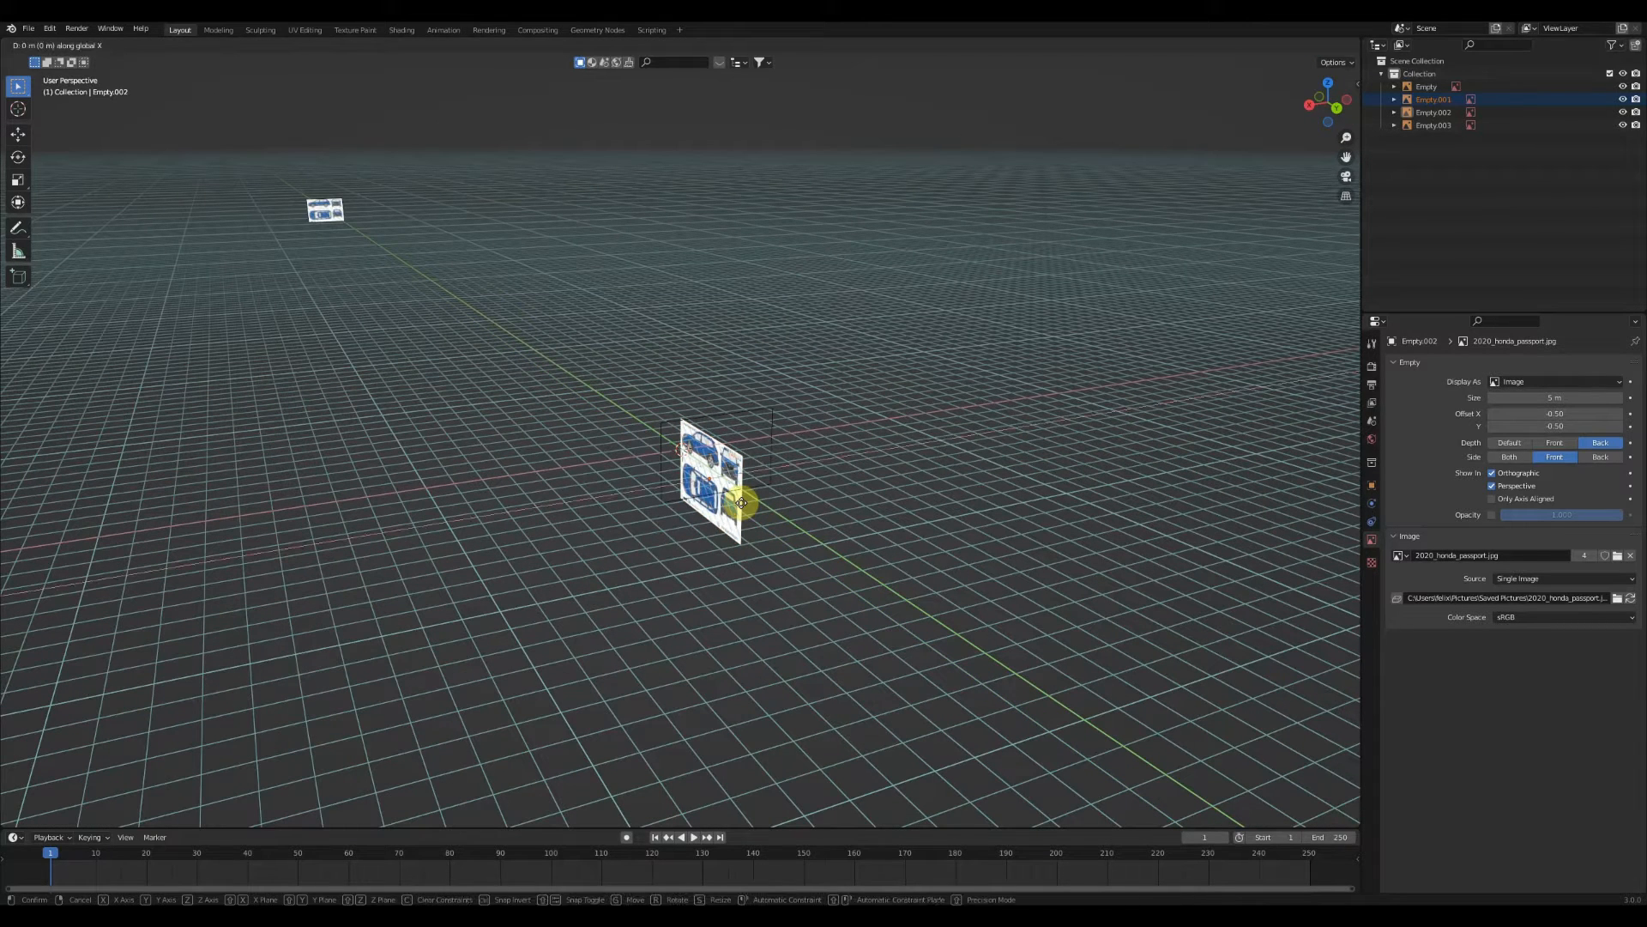
type("-20")
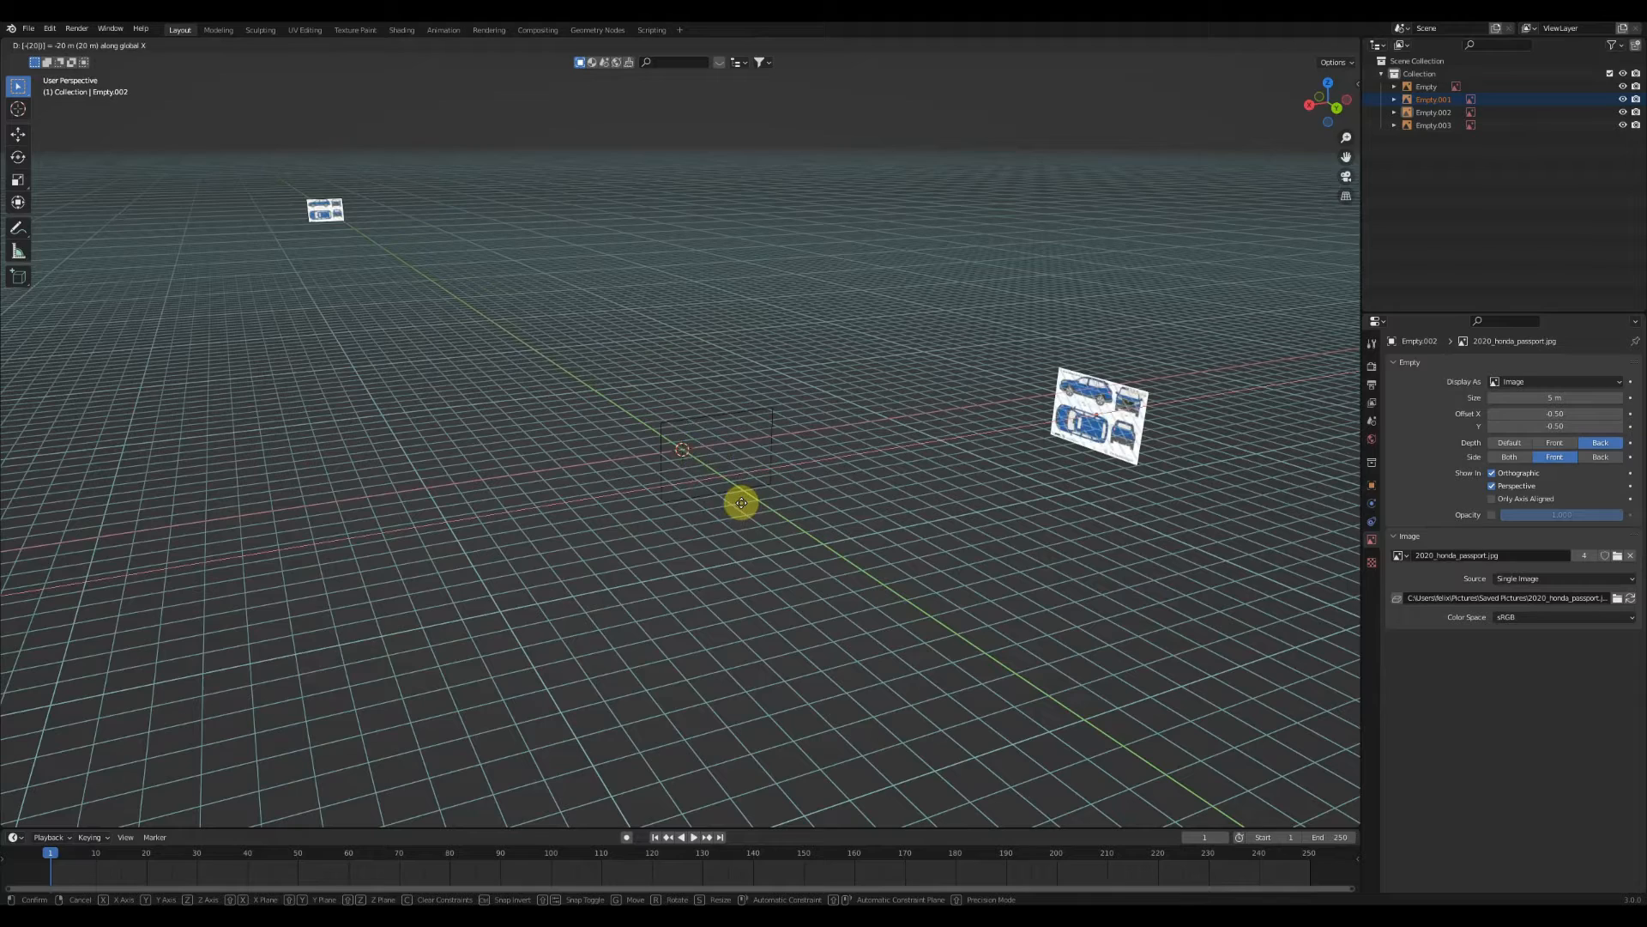
key("Return")
left_click(734, 449)
Check the blueprint images in the right, back and top orthographic views
middle_click_drag(733, 444, 919, 399)
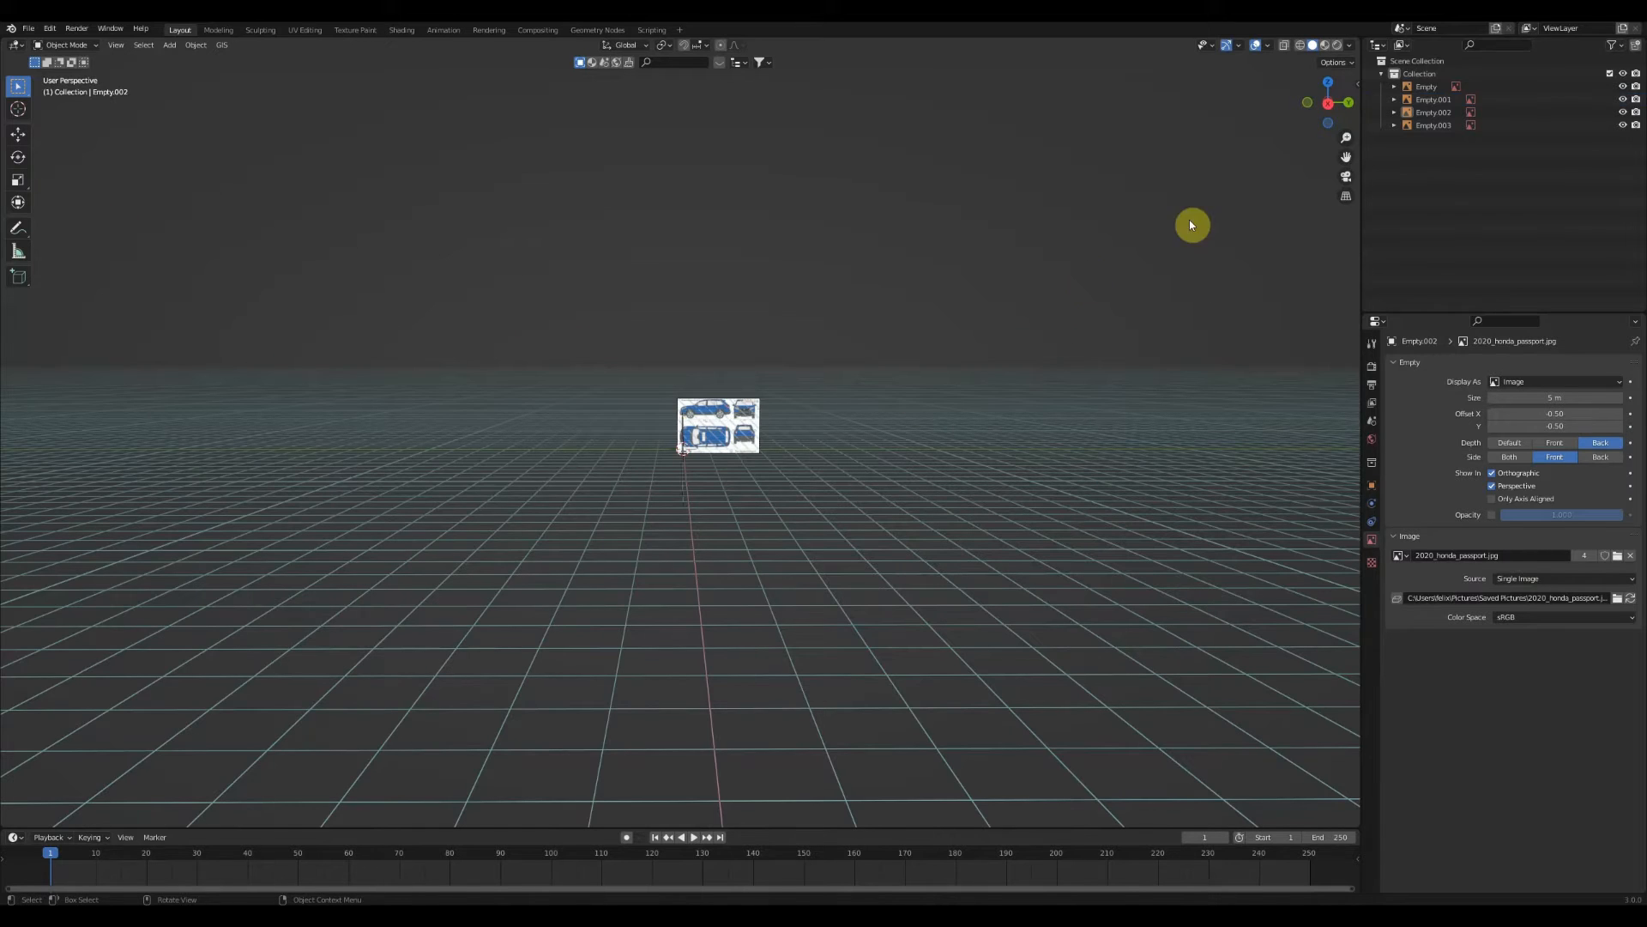
left_click(1328, 103)
scroll(1102, 259, "up", 2)
scroll(1102, 258, "up", 4)
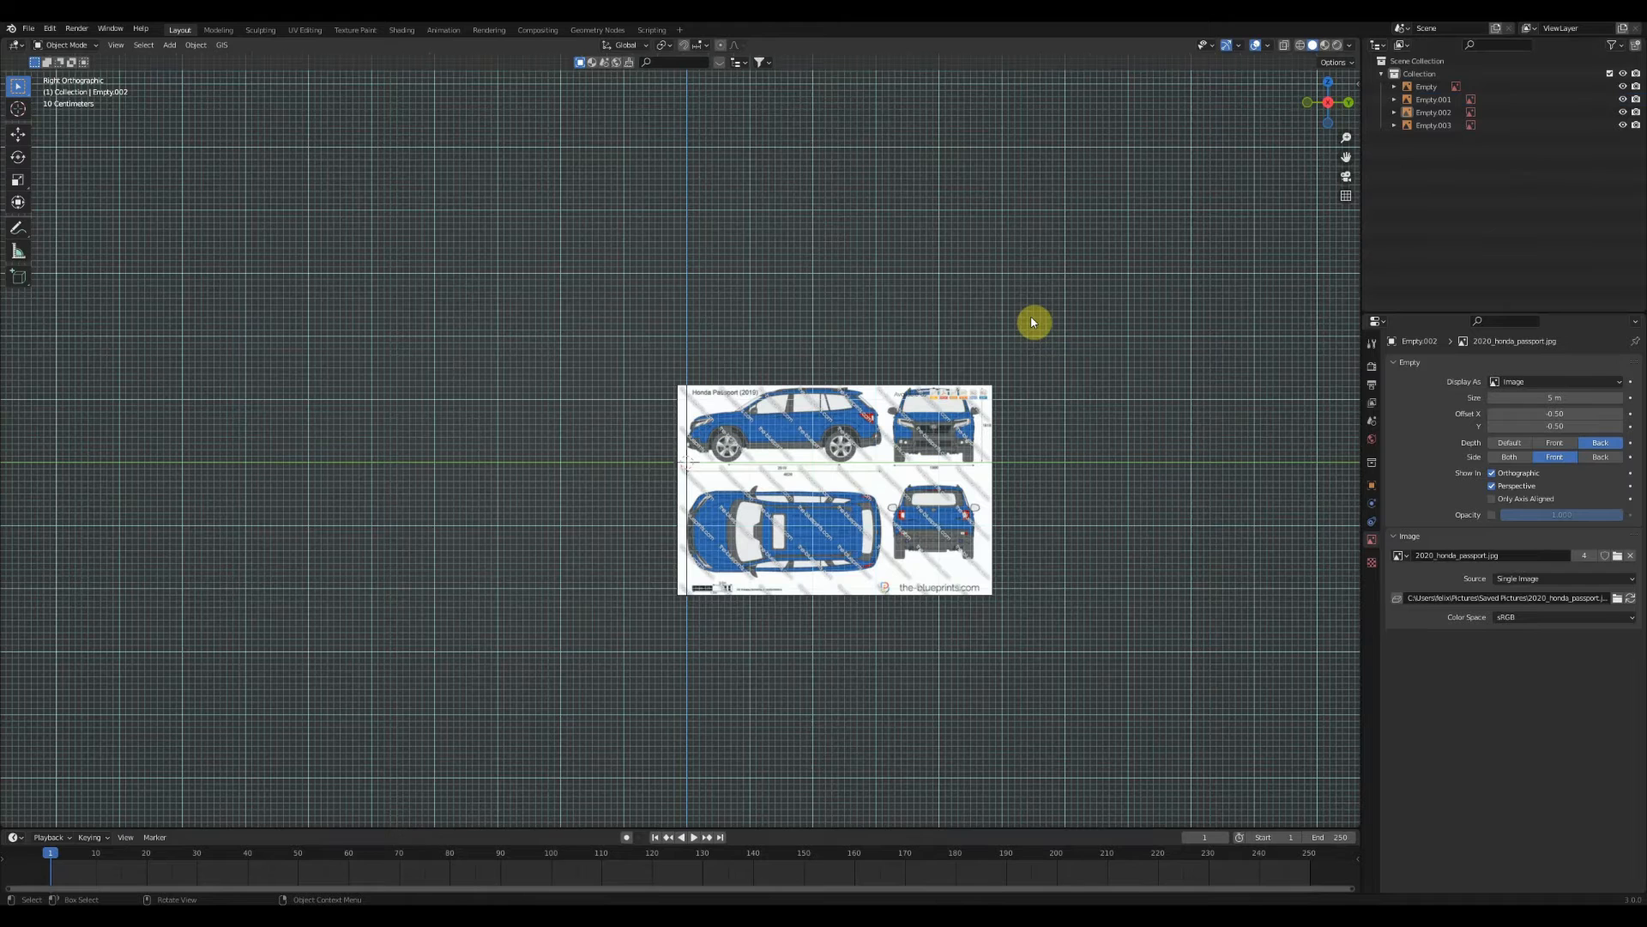
left_click(1347, 101)
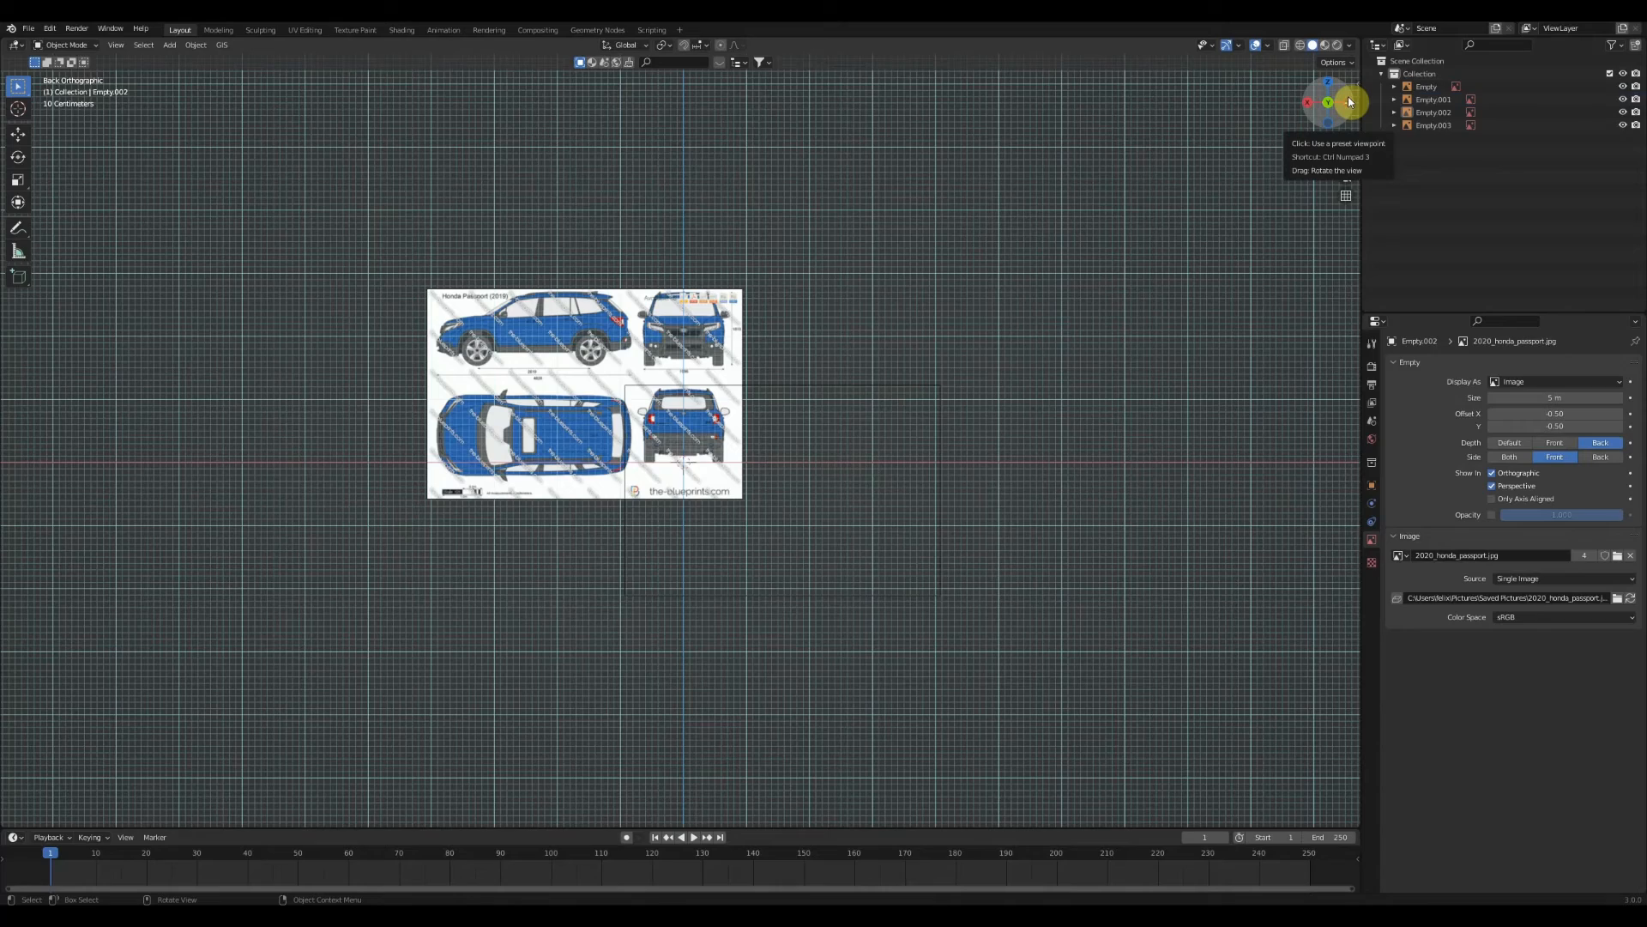
left_click(1310, 103)
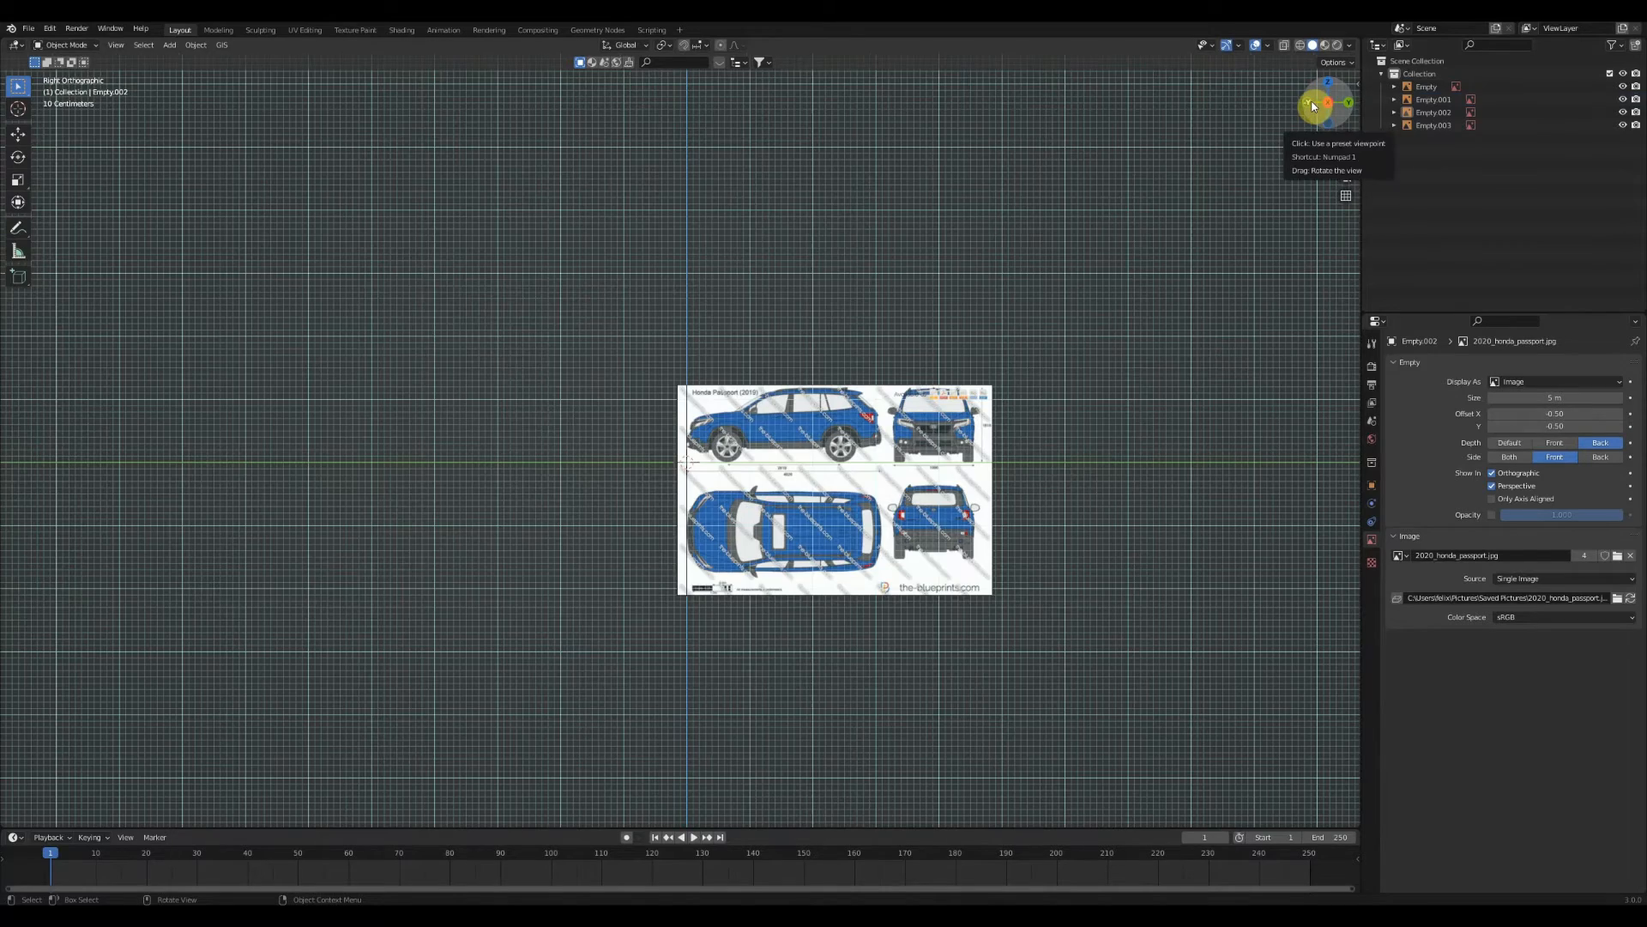
left_click_drag(1327, 100, 1184, 183)
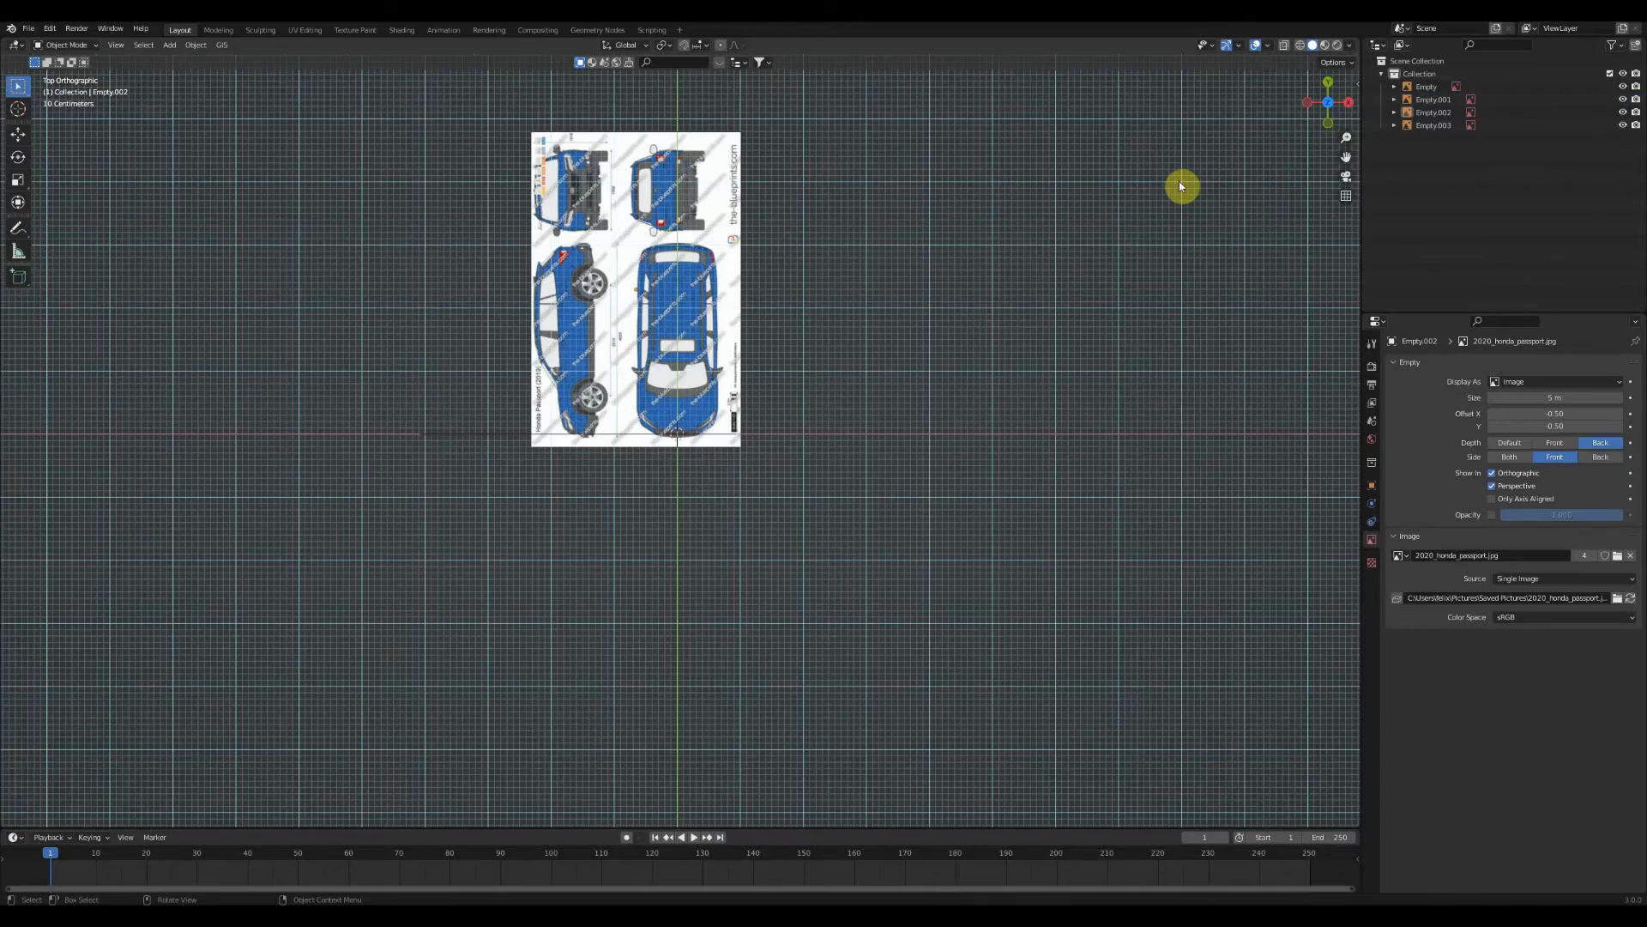
Select the front-view image near the origin and move it 20 m along the global Y axis
scroll(816, 343, "down", 3)
middle_click_drag(816, 343, 735, 250)
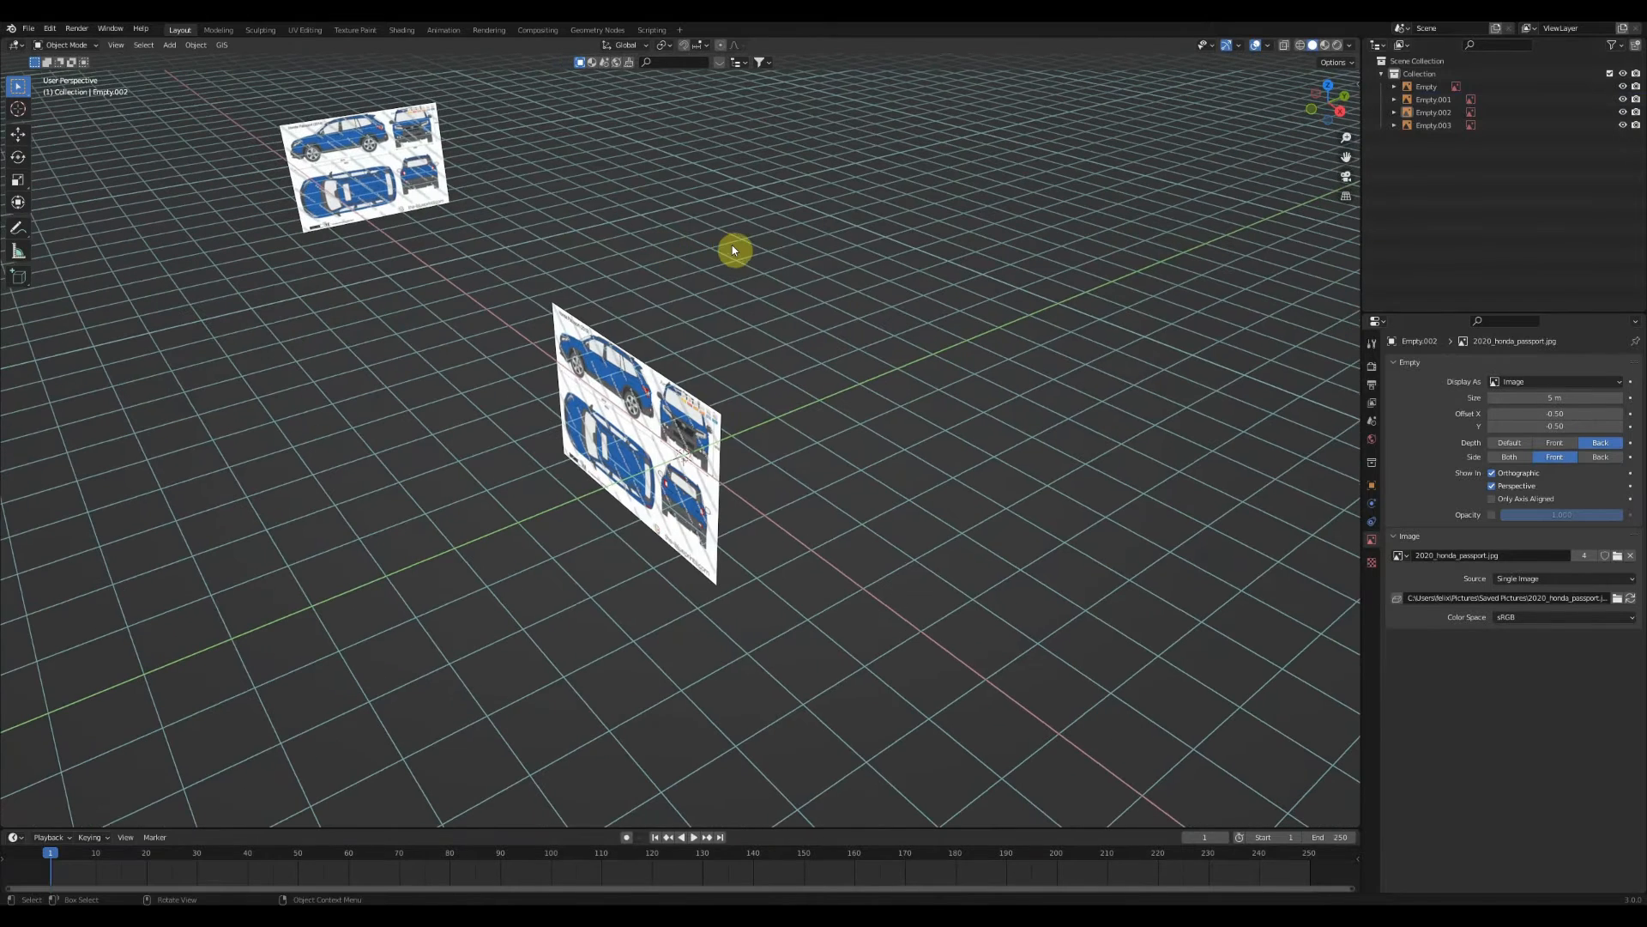
left_click(717, 422)
key("g")
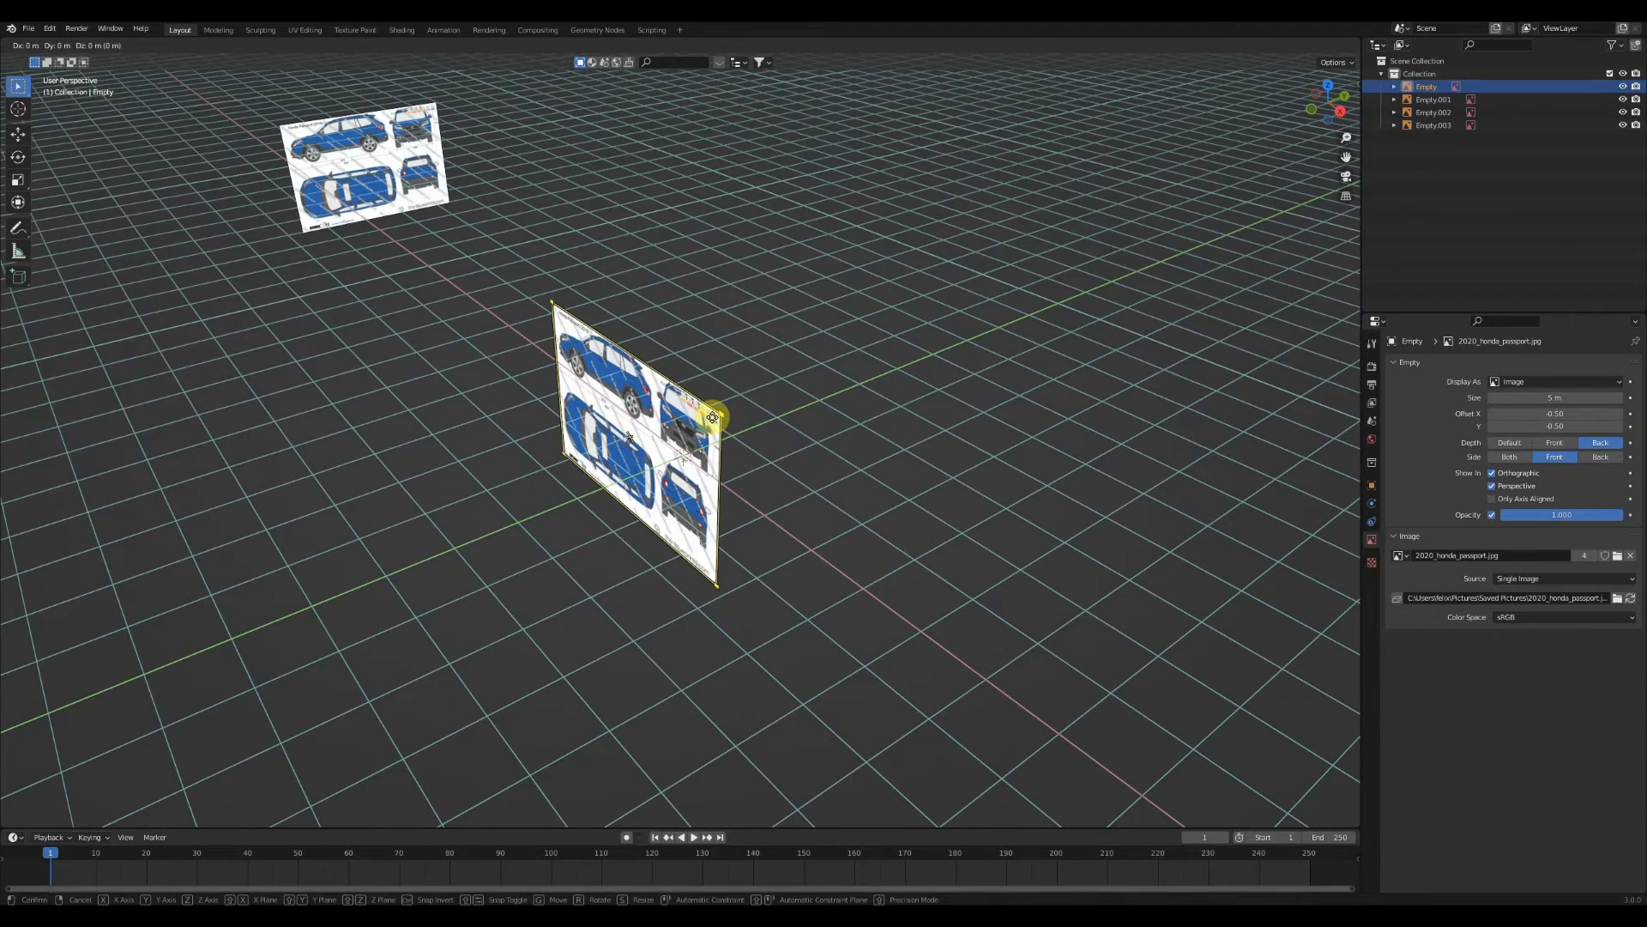
type("y")
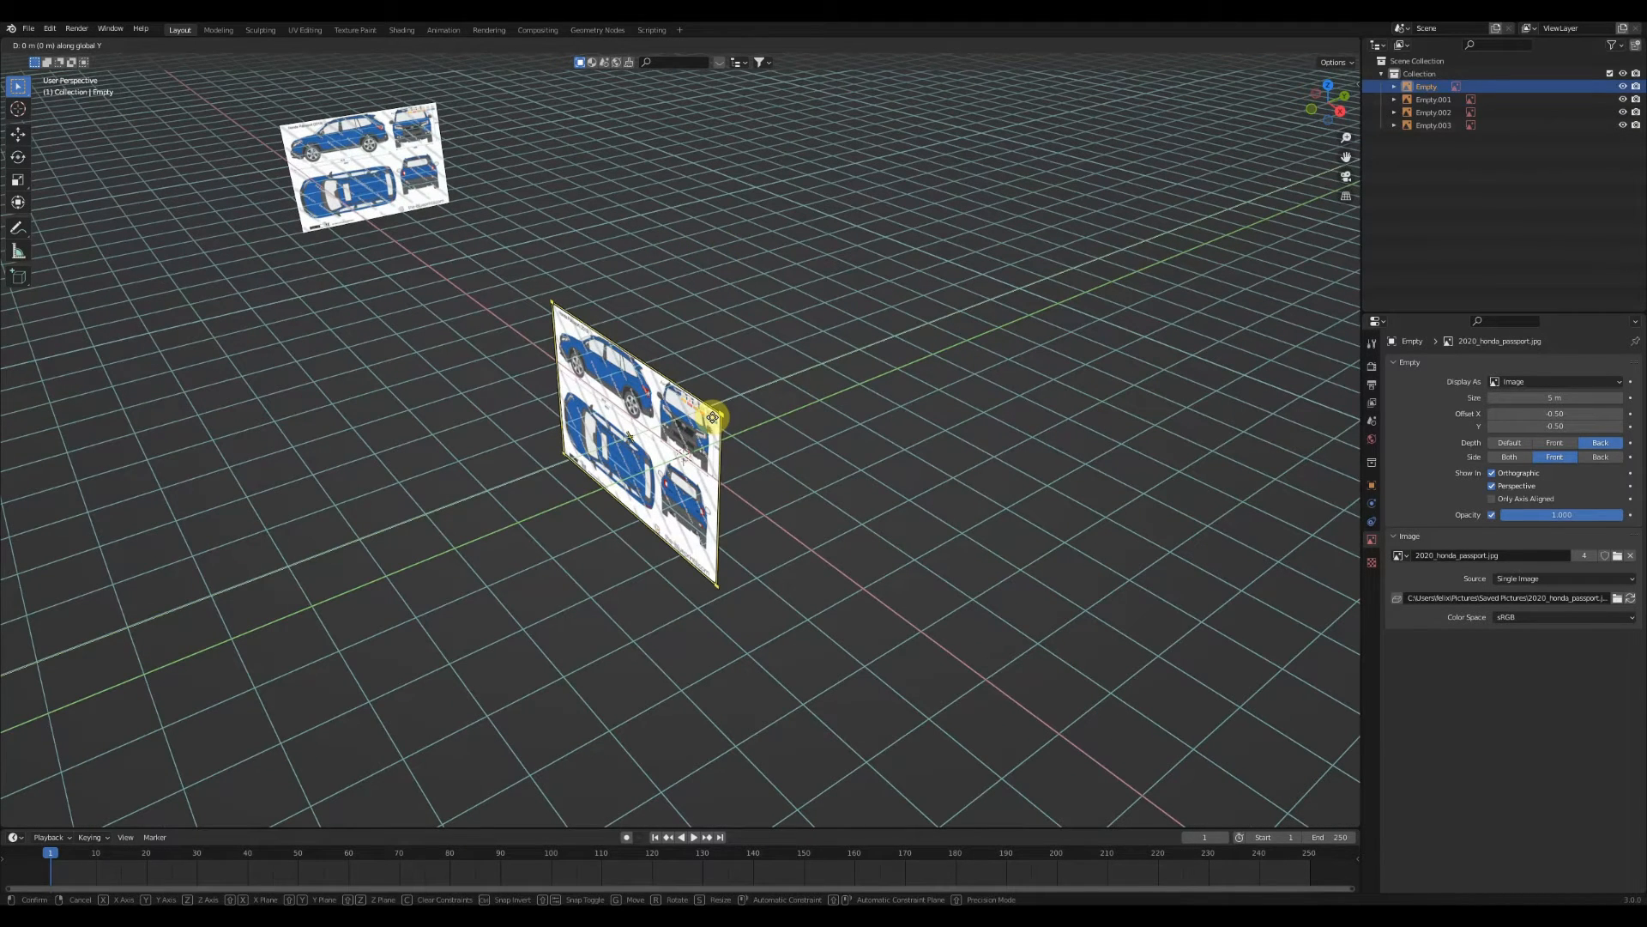
type("20")
key("Return")
Select the distant rear-view image and bring it back along the global Y axis close to the origin
scroll(691, 392, "down", 4)
middle_click_drag(690, 390, 624, 386)
left_click(564, 196)
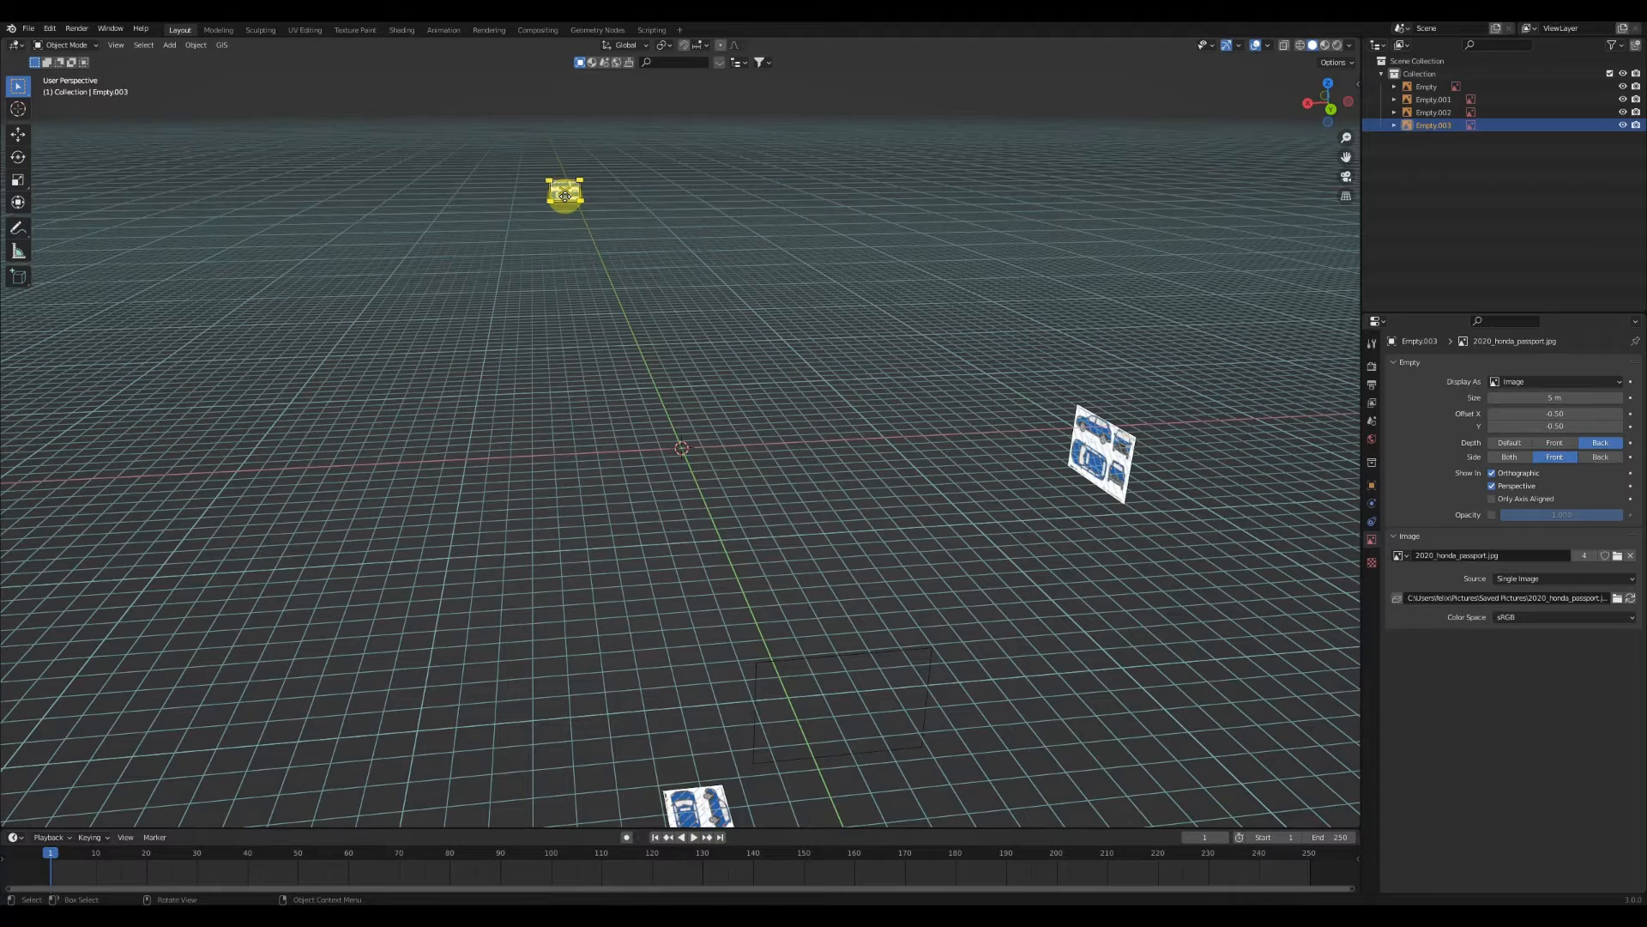
key("g")
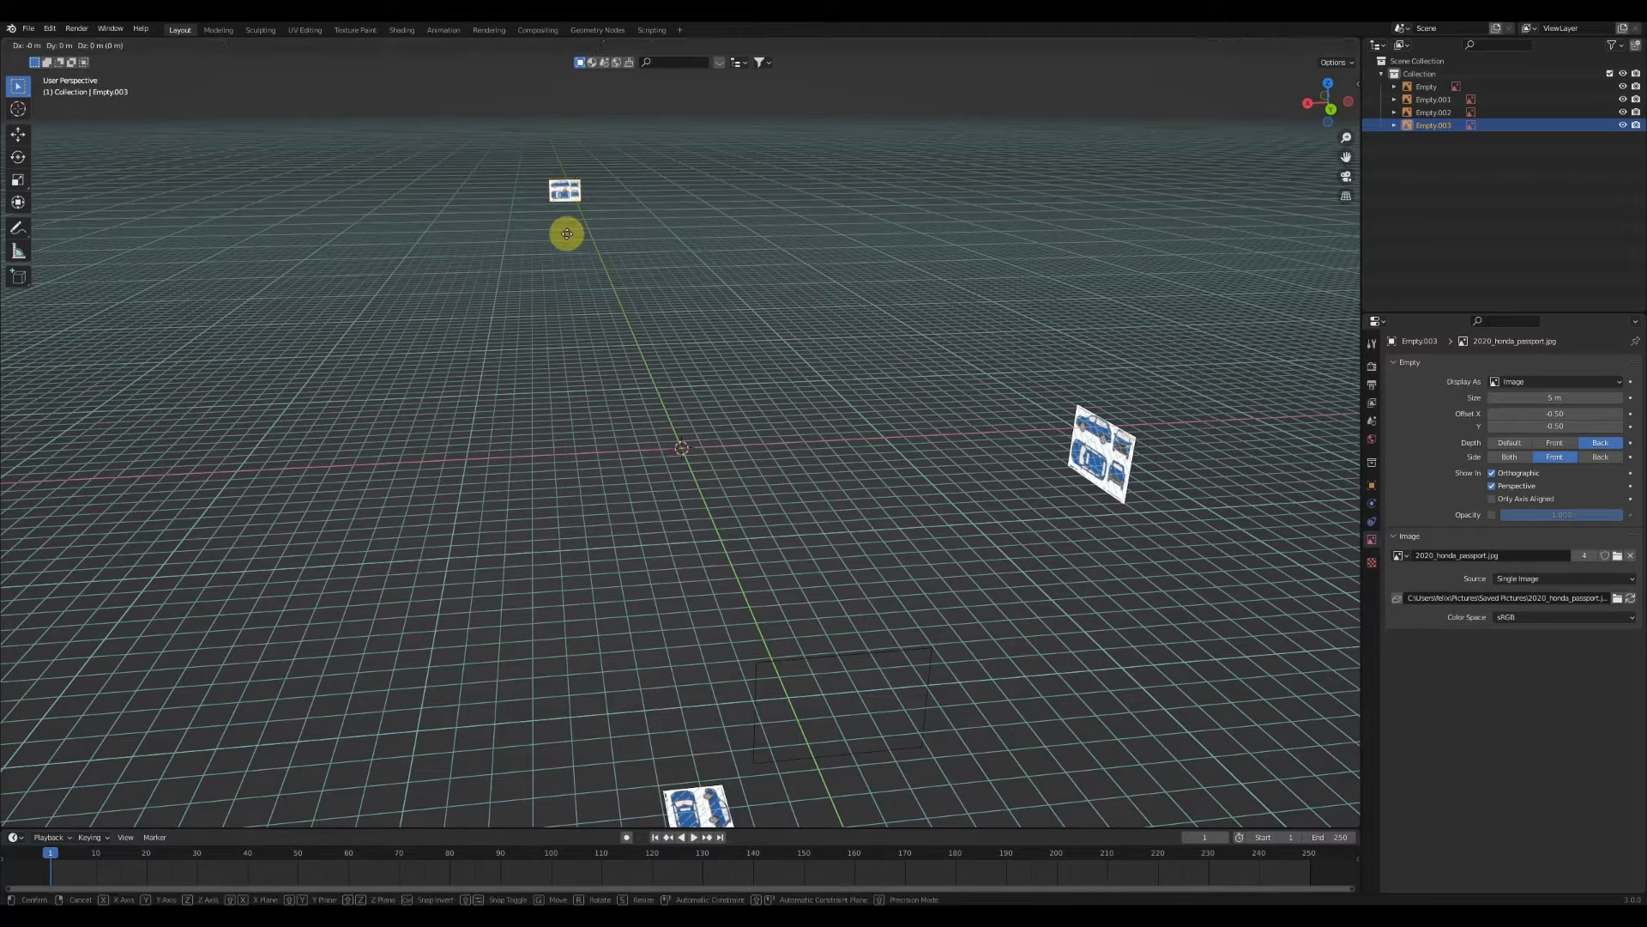
key("y")
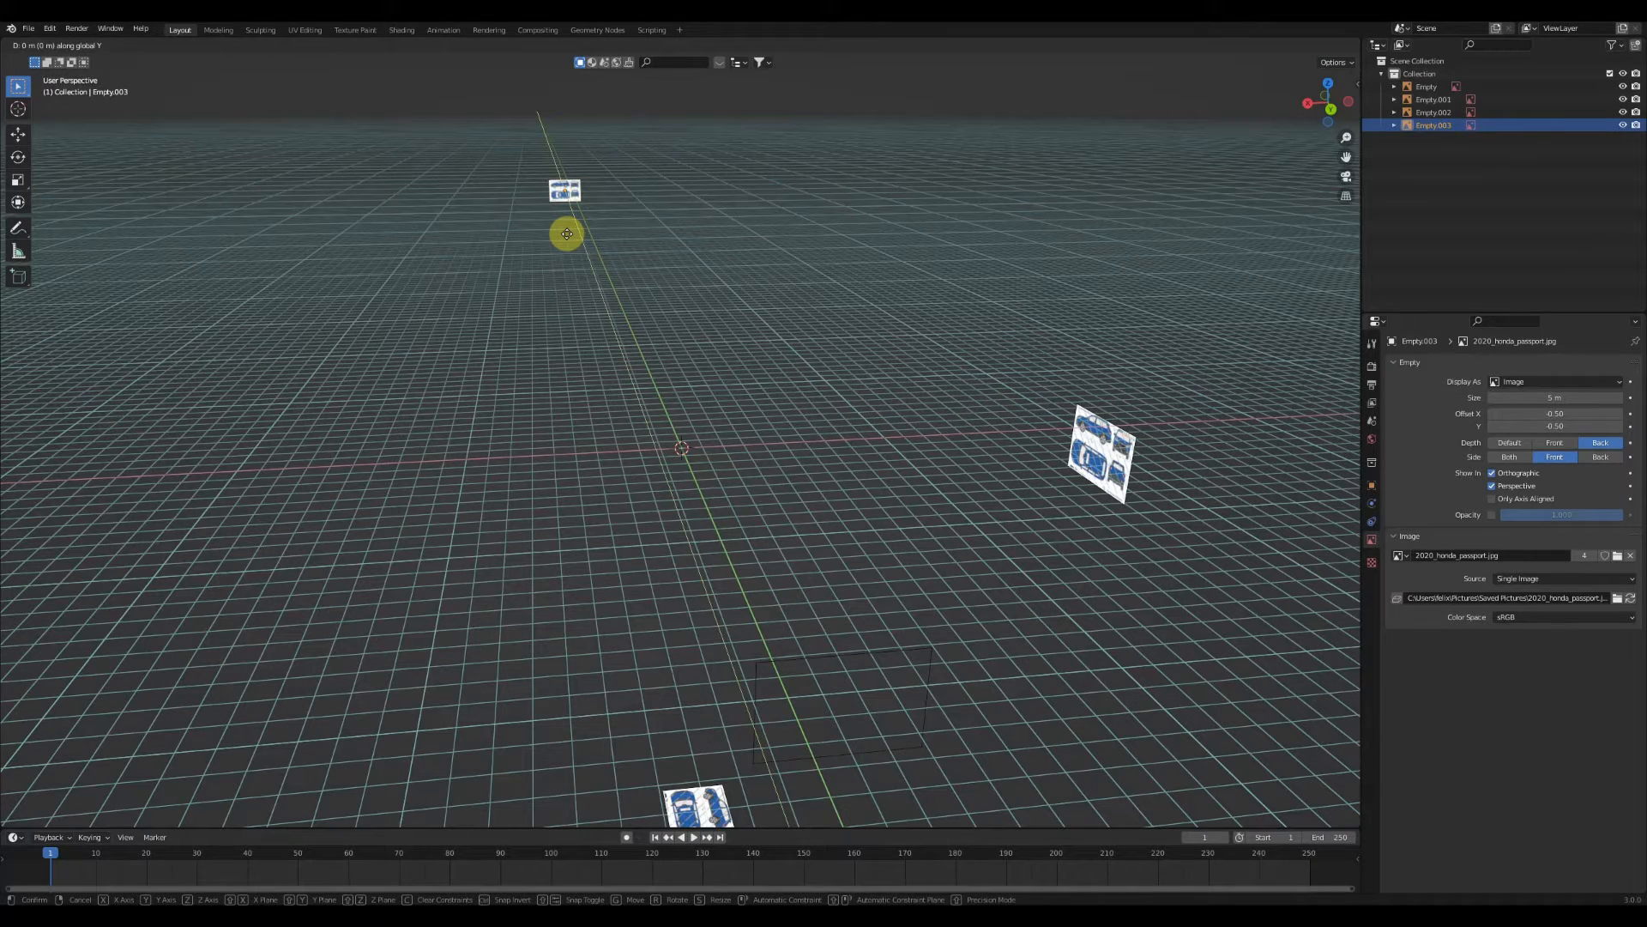
left_click(737, 424)
In the top orthographic view, move the rear-view image about 1.69 m along the global Y axis onto the X axis line
left_click_drag(1313, 111, 1332, 86)
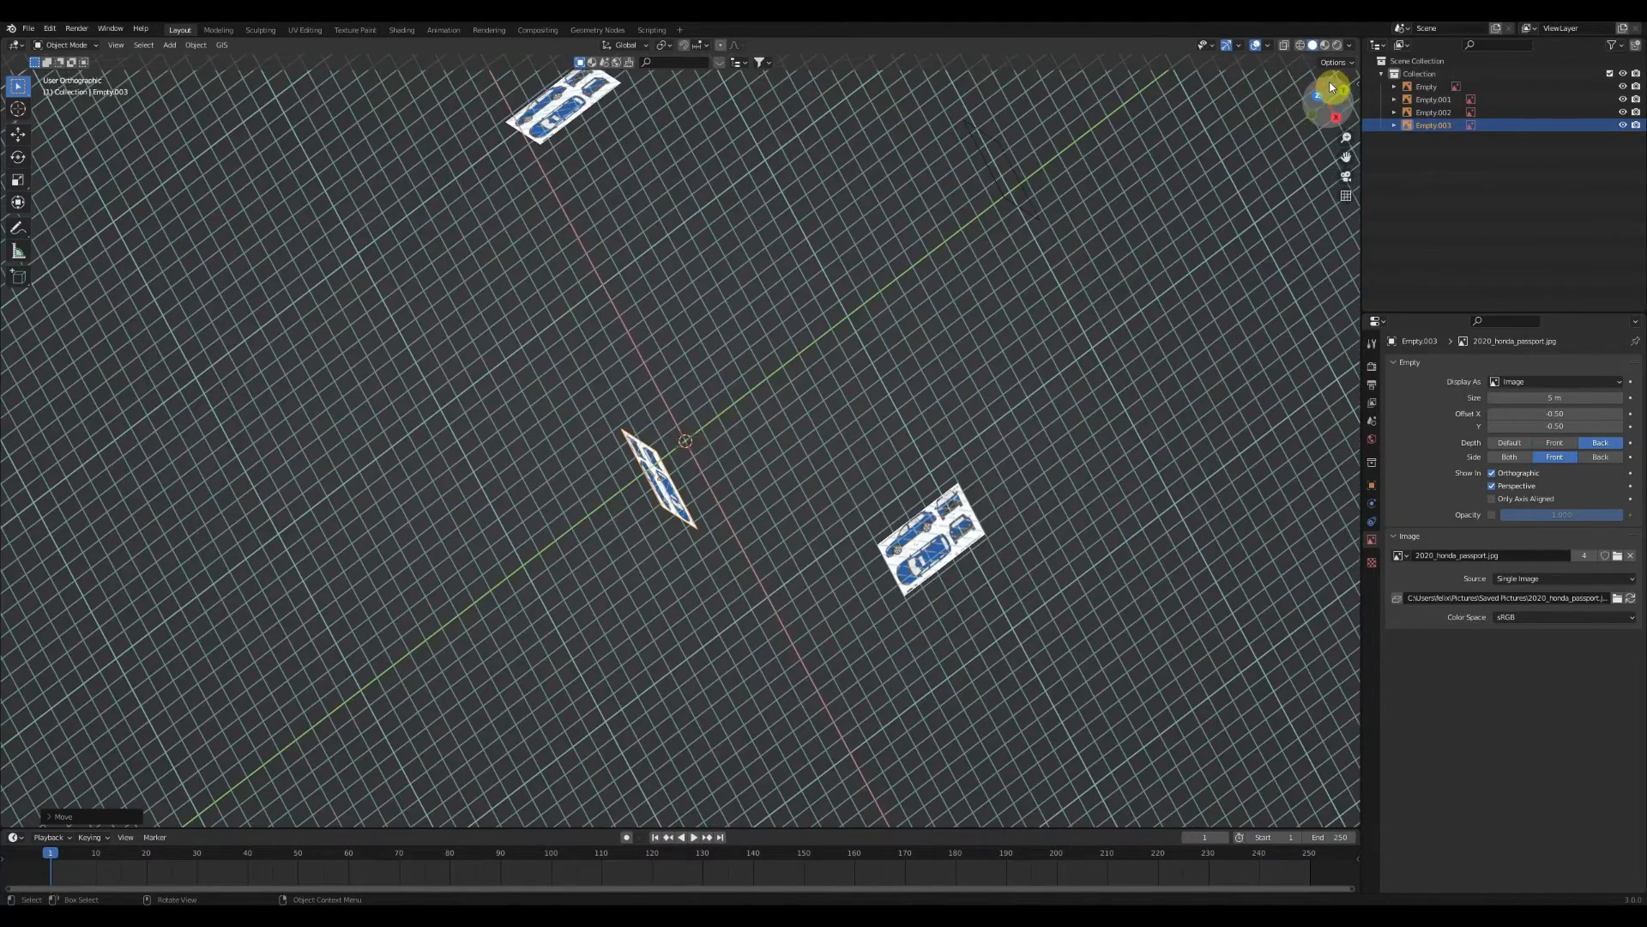
left_click(1316, 95)
scroll(853, 482, "up", 5)
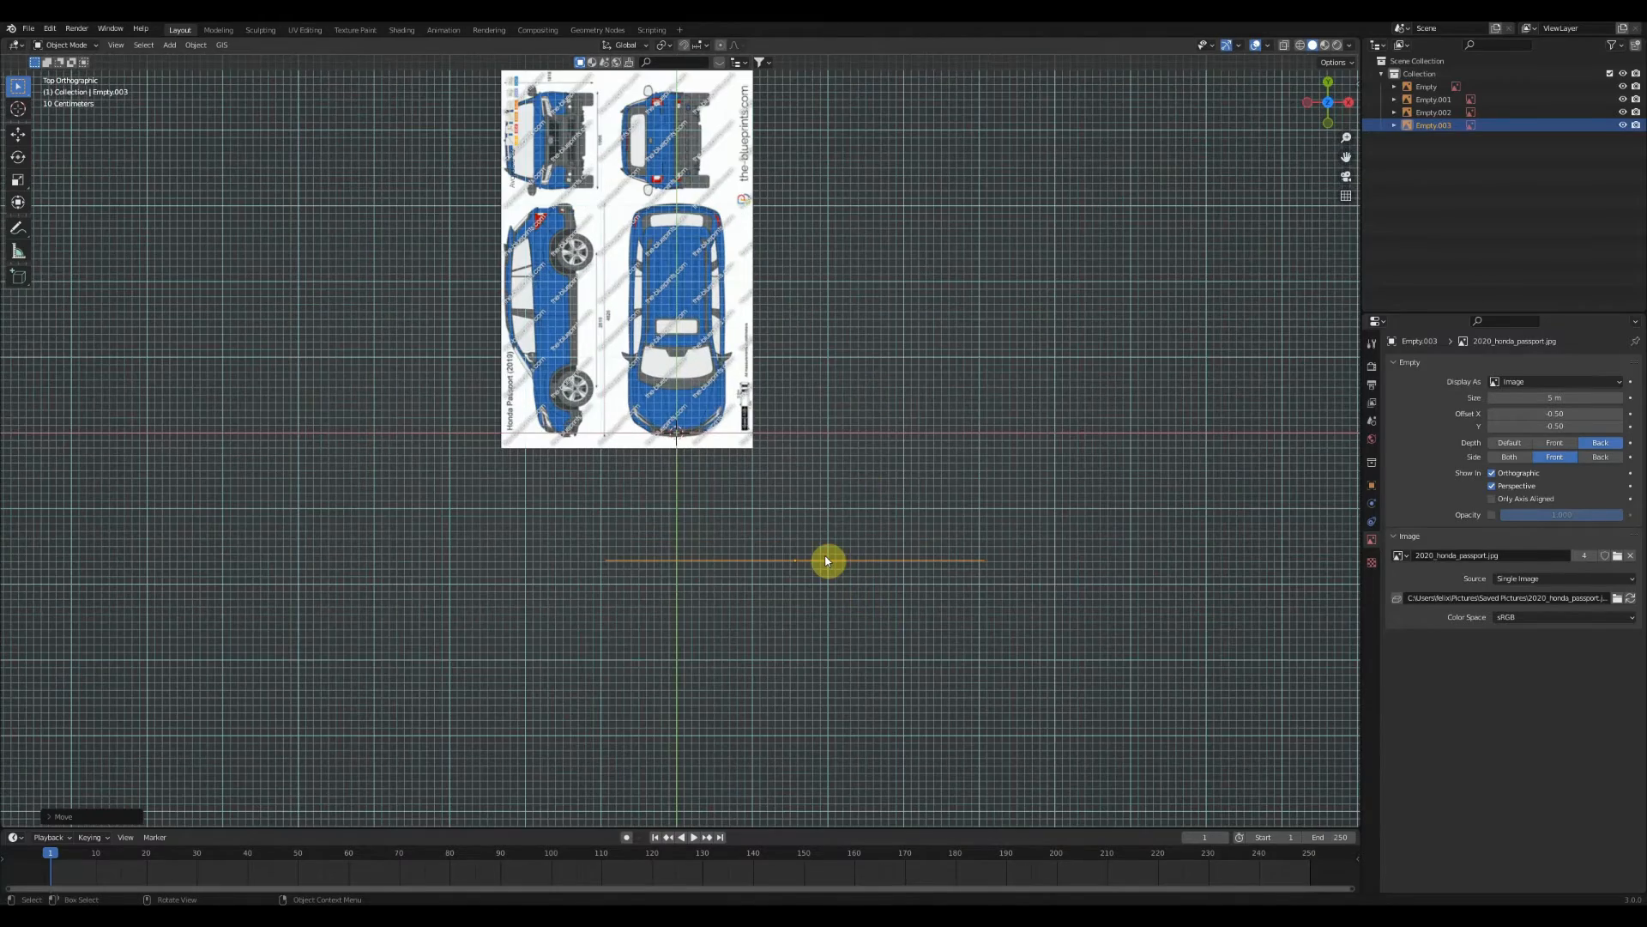
key("g")
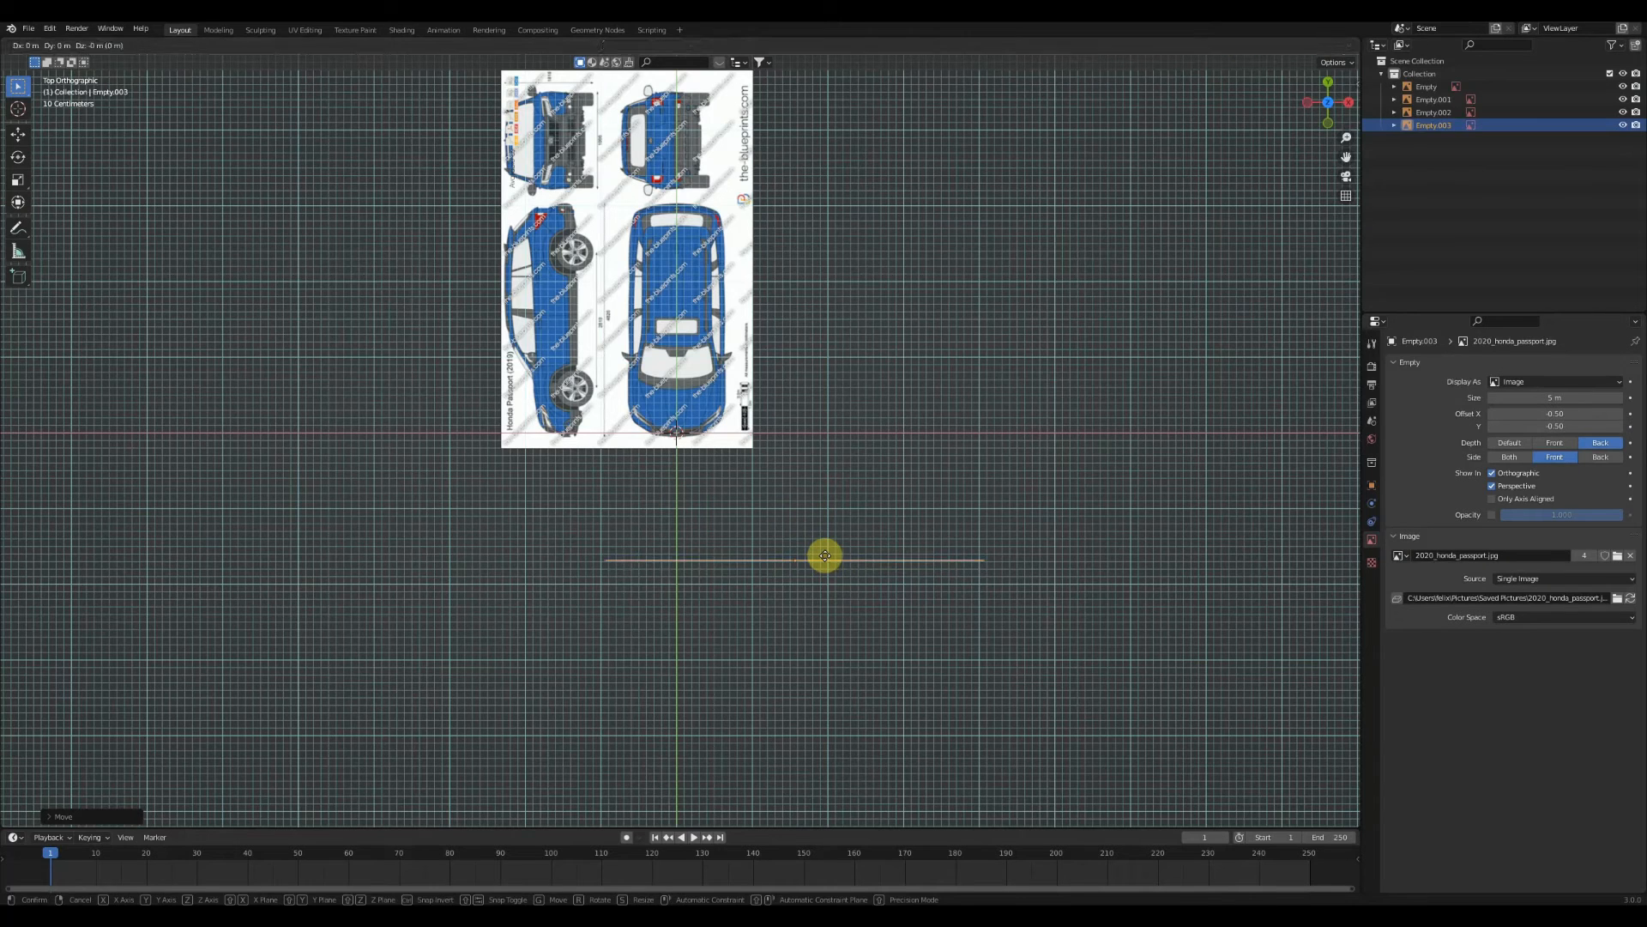
key("y")
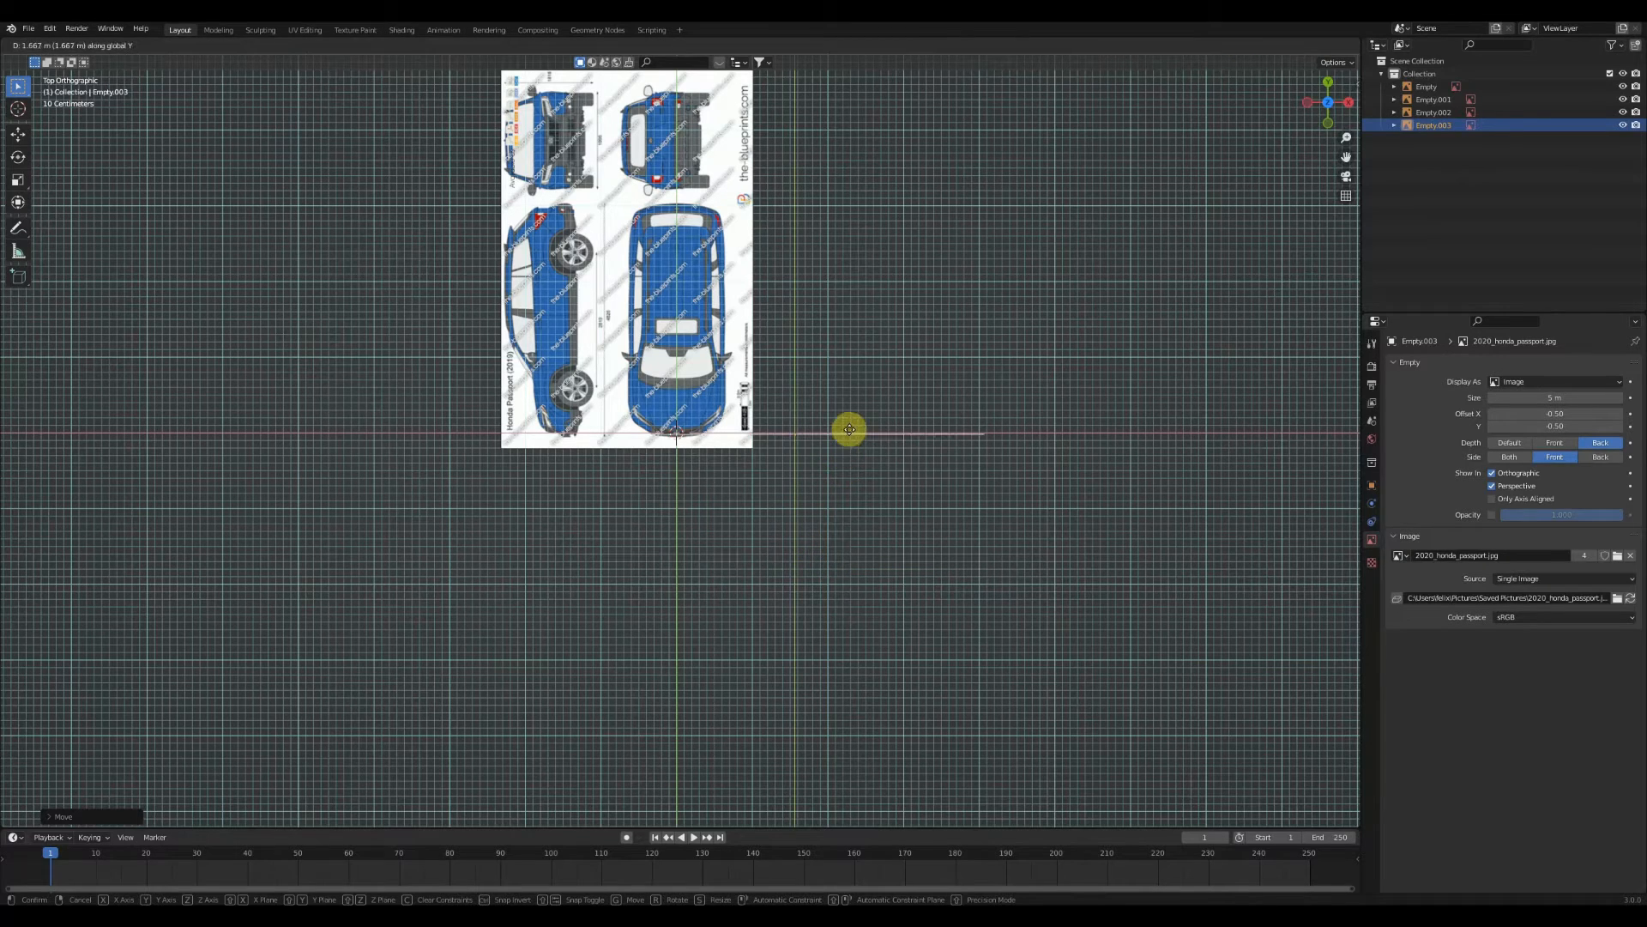
left_click(850, 429)
Move the rear-view image -20 m along the global Y axis, away from the origin
middle_click_drag(846, 426, 671, 343)
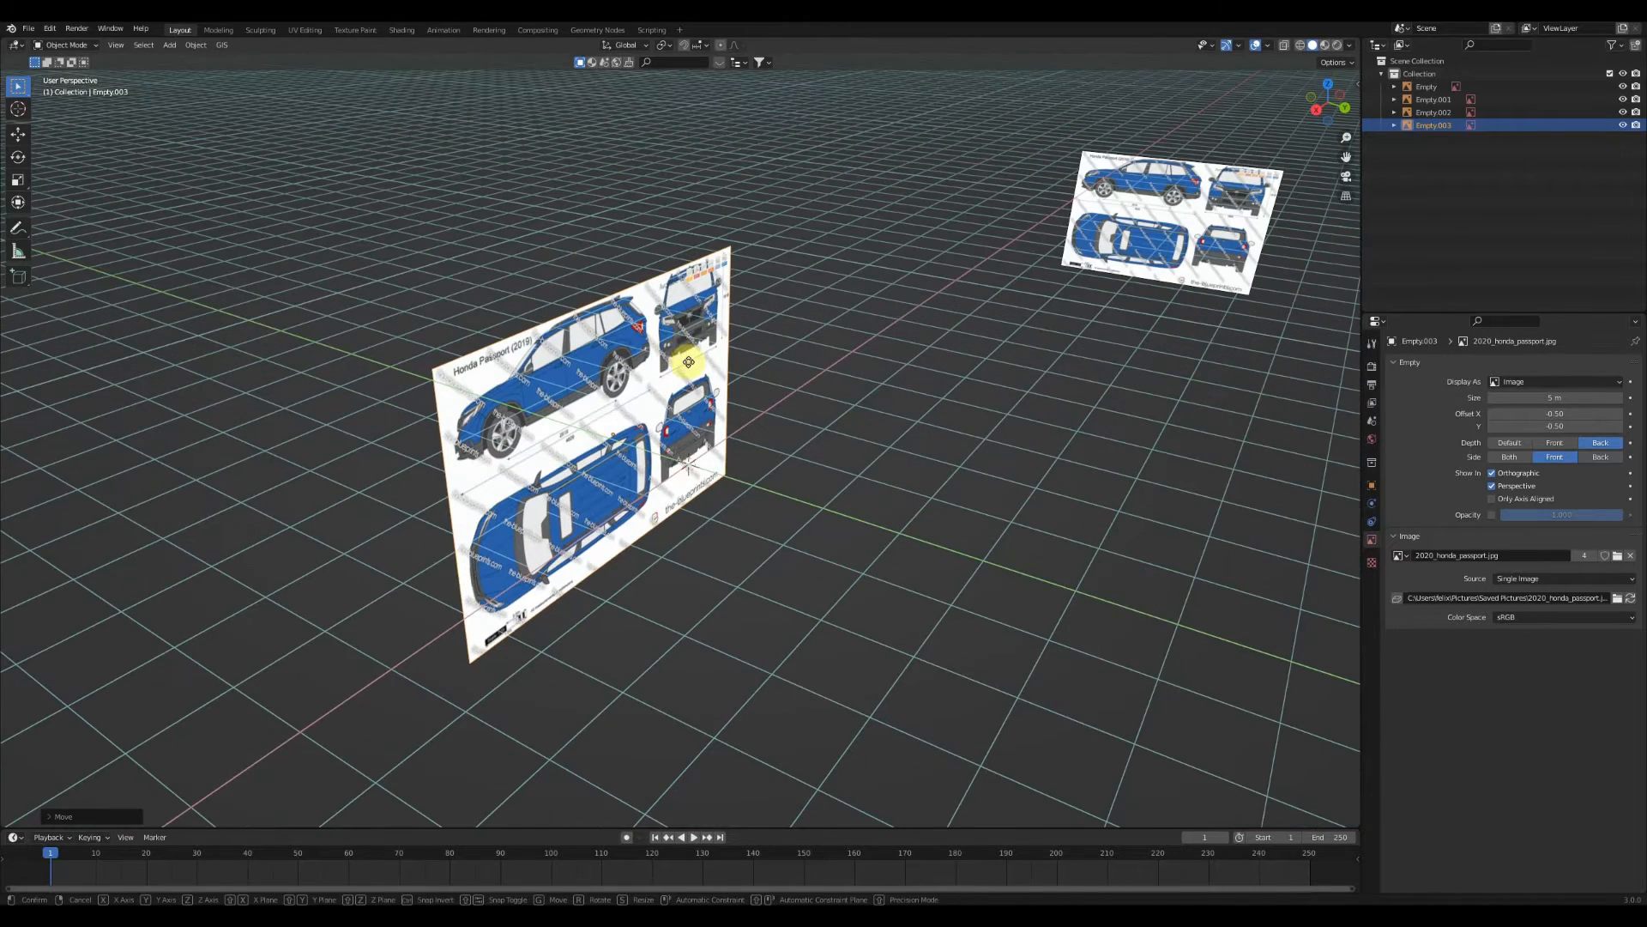
key("g")
key("y")
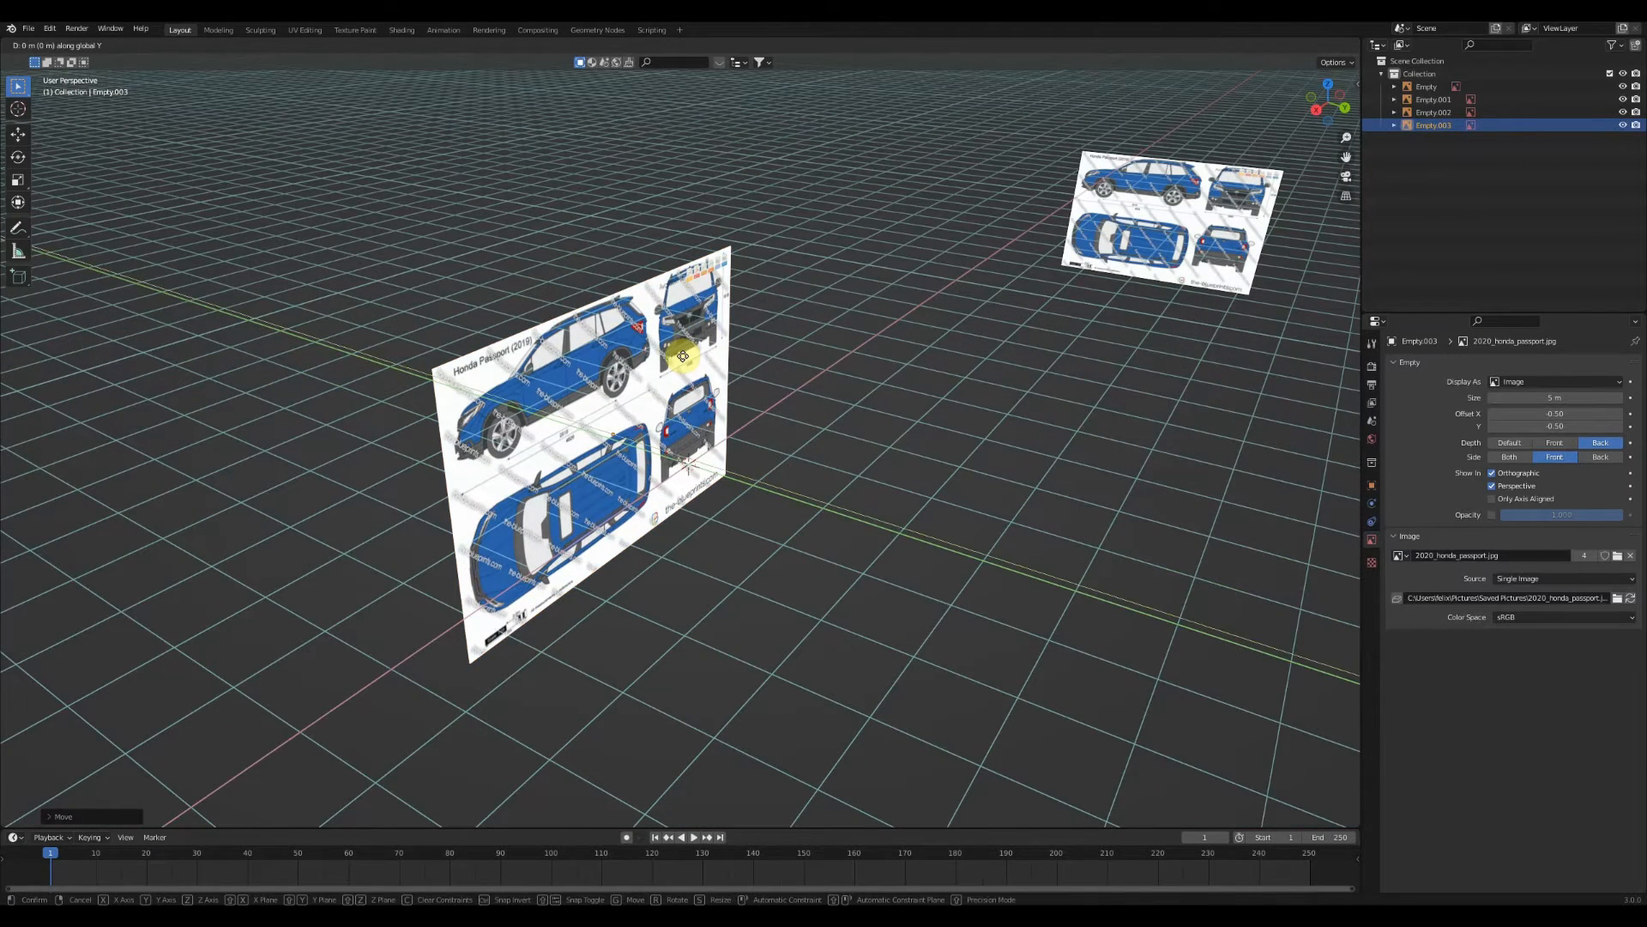
type("-20")
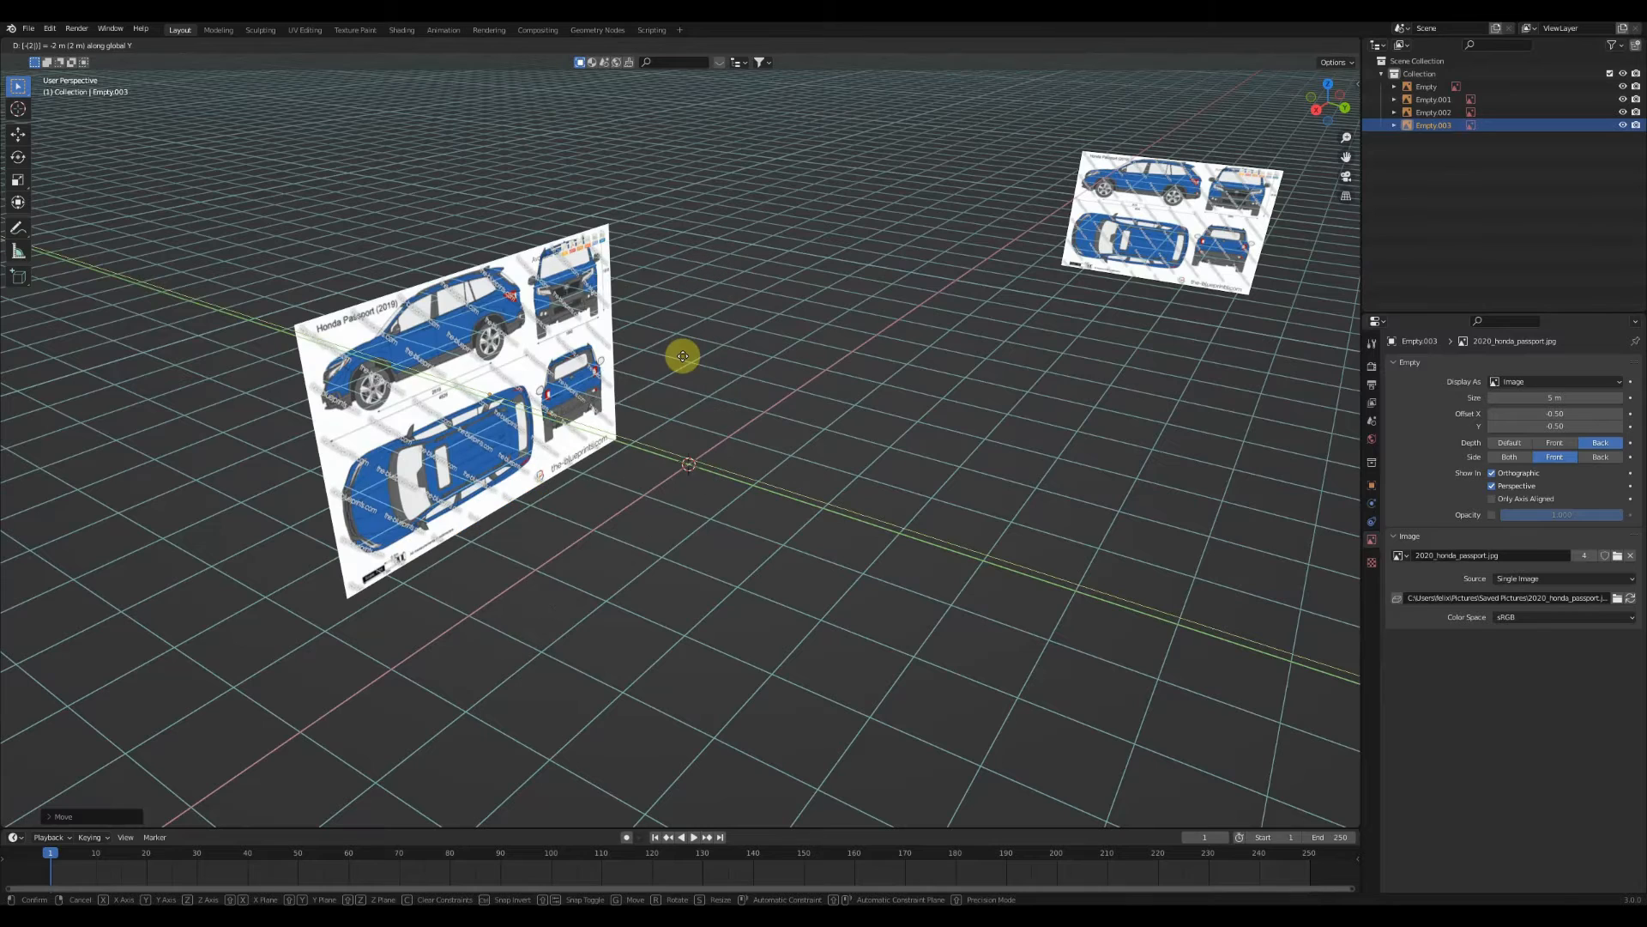
key("Return")
Examine the blueprint placement from the left, front, back and right orthographic views and in perspective, comparing the front and rear references
middle_click_drag(652, 339, 1011, 210)
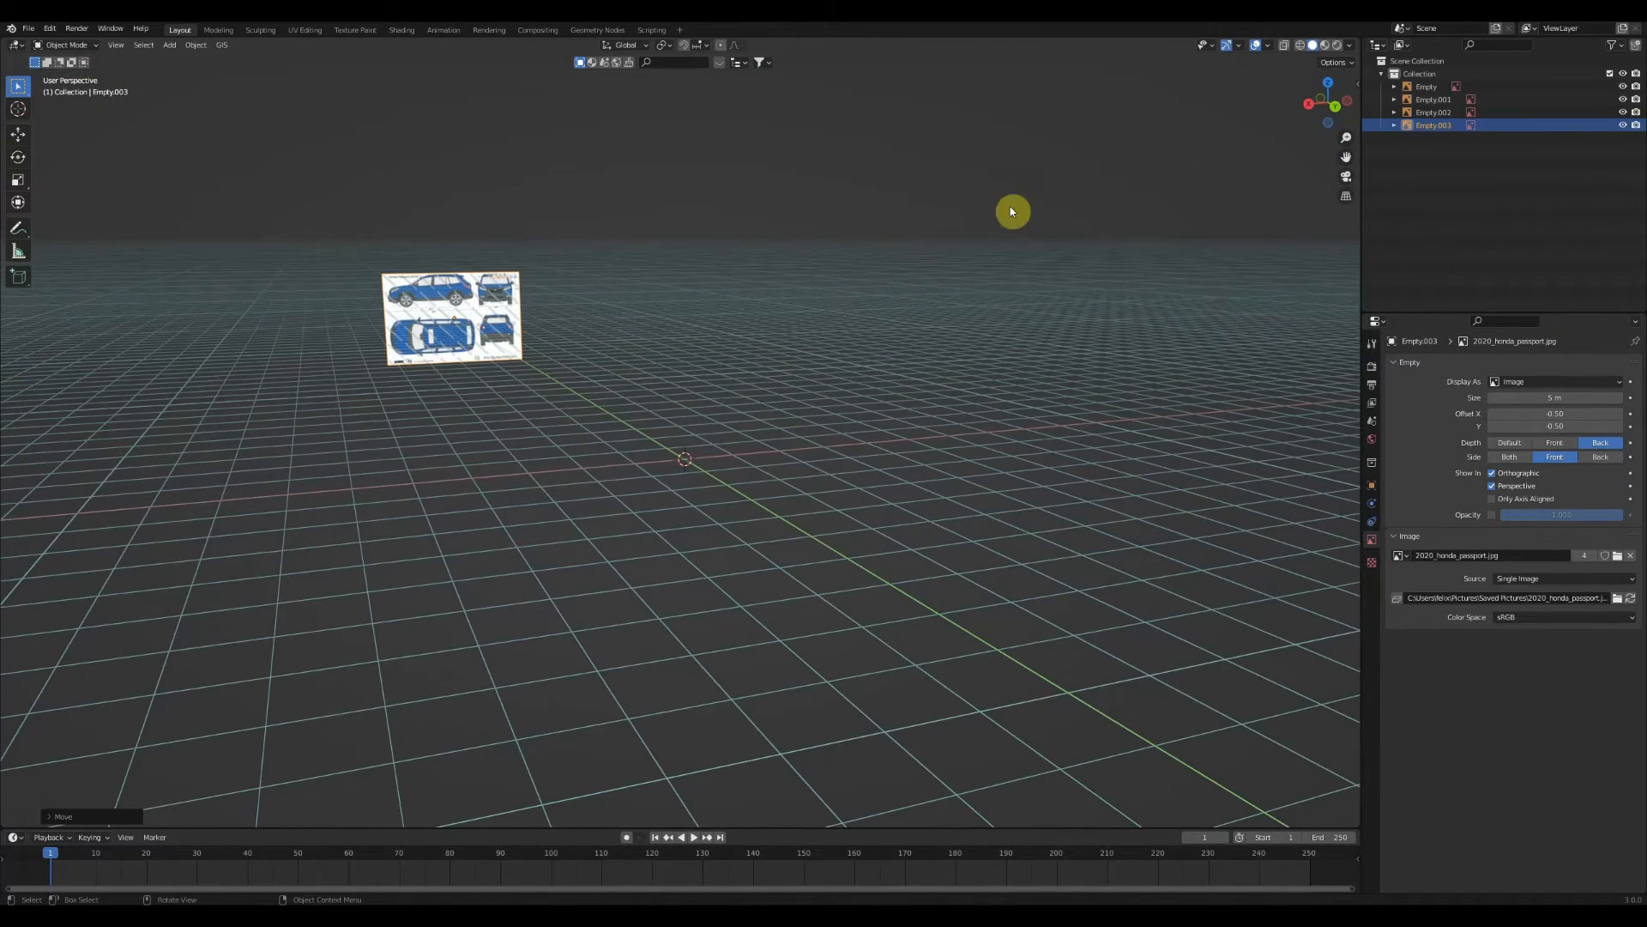
left_click(1335, 107)
left_click(1354, 104)
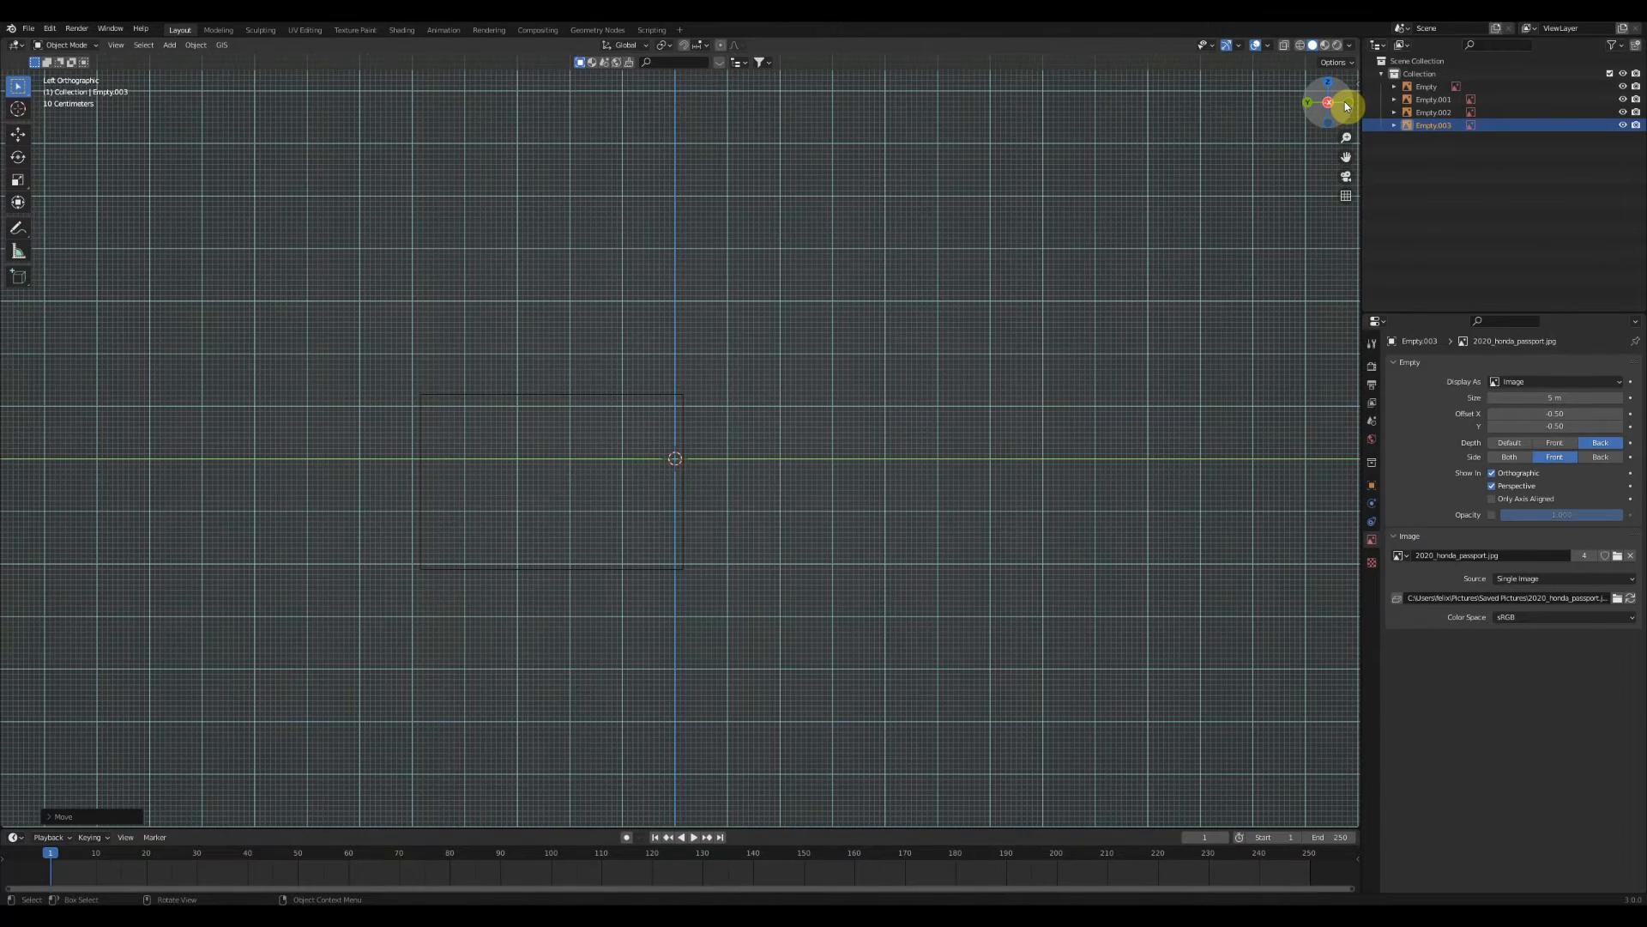
left_click(1349, 105)
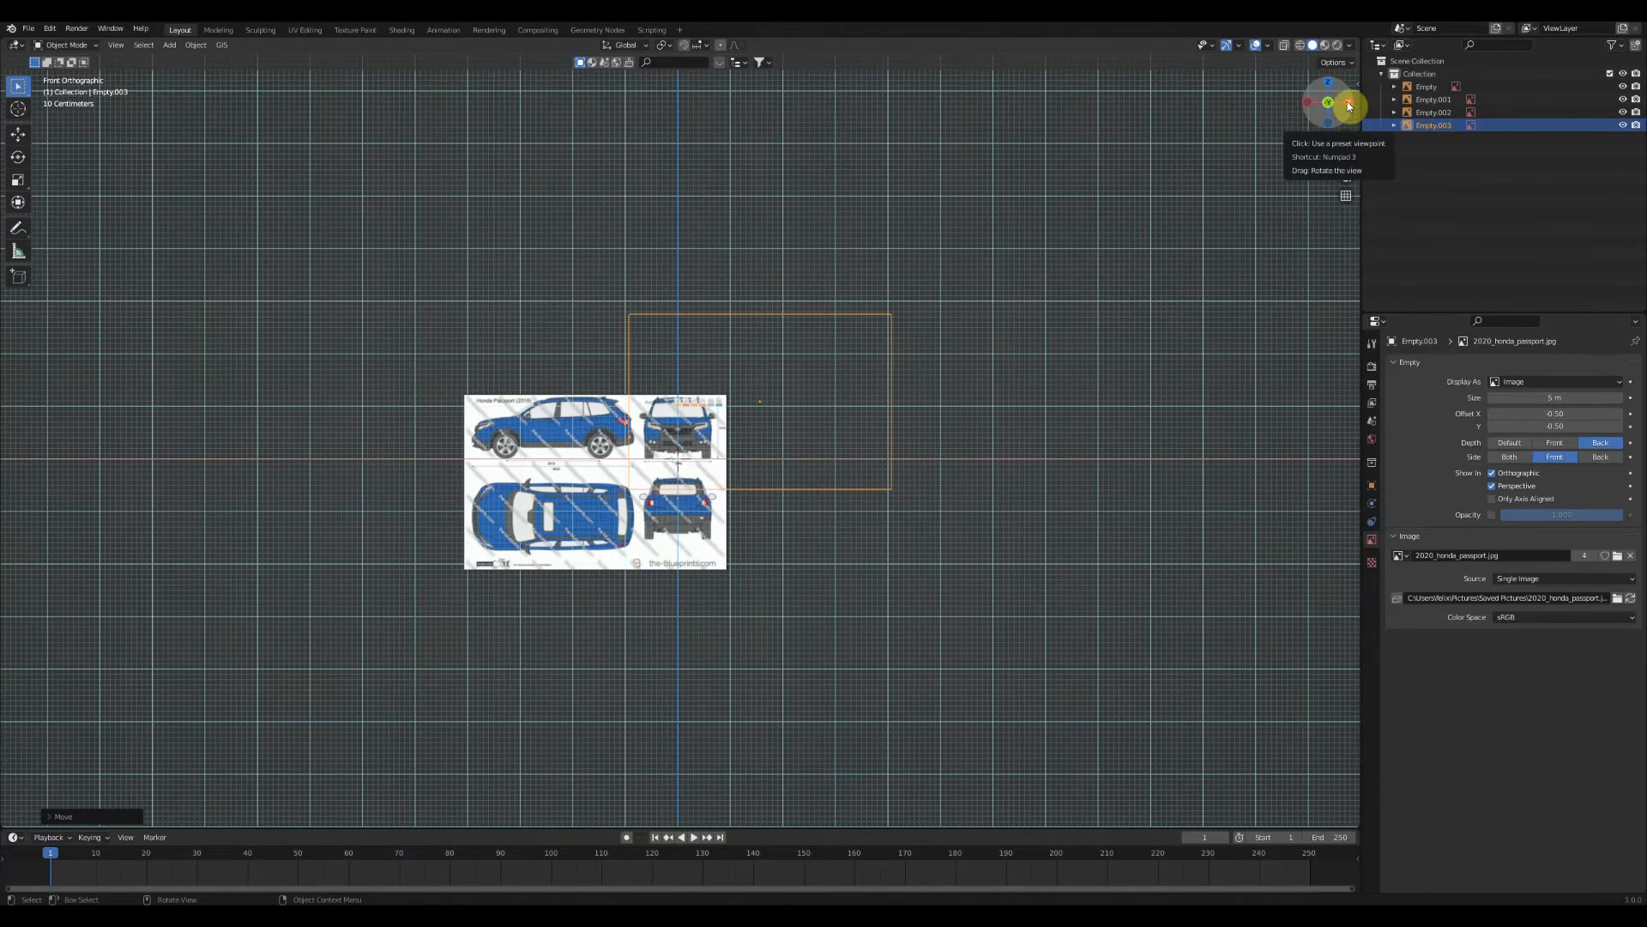
middle_click_drag(693, 412, 730, 380)
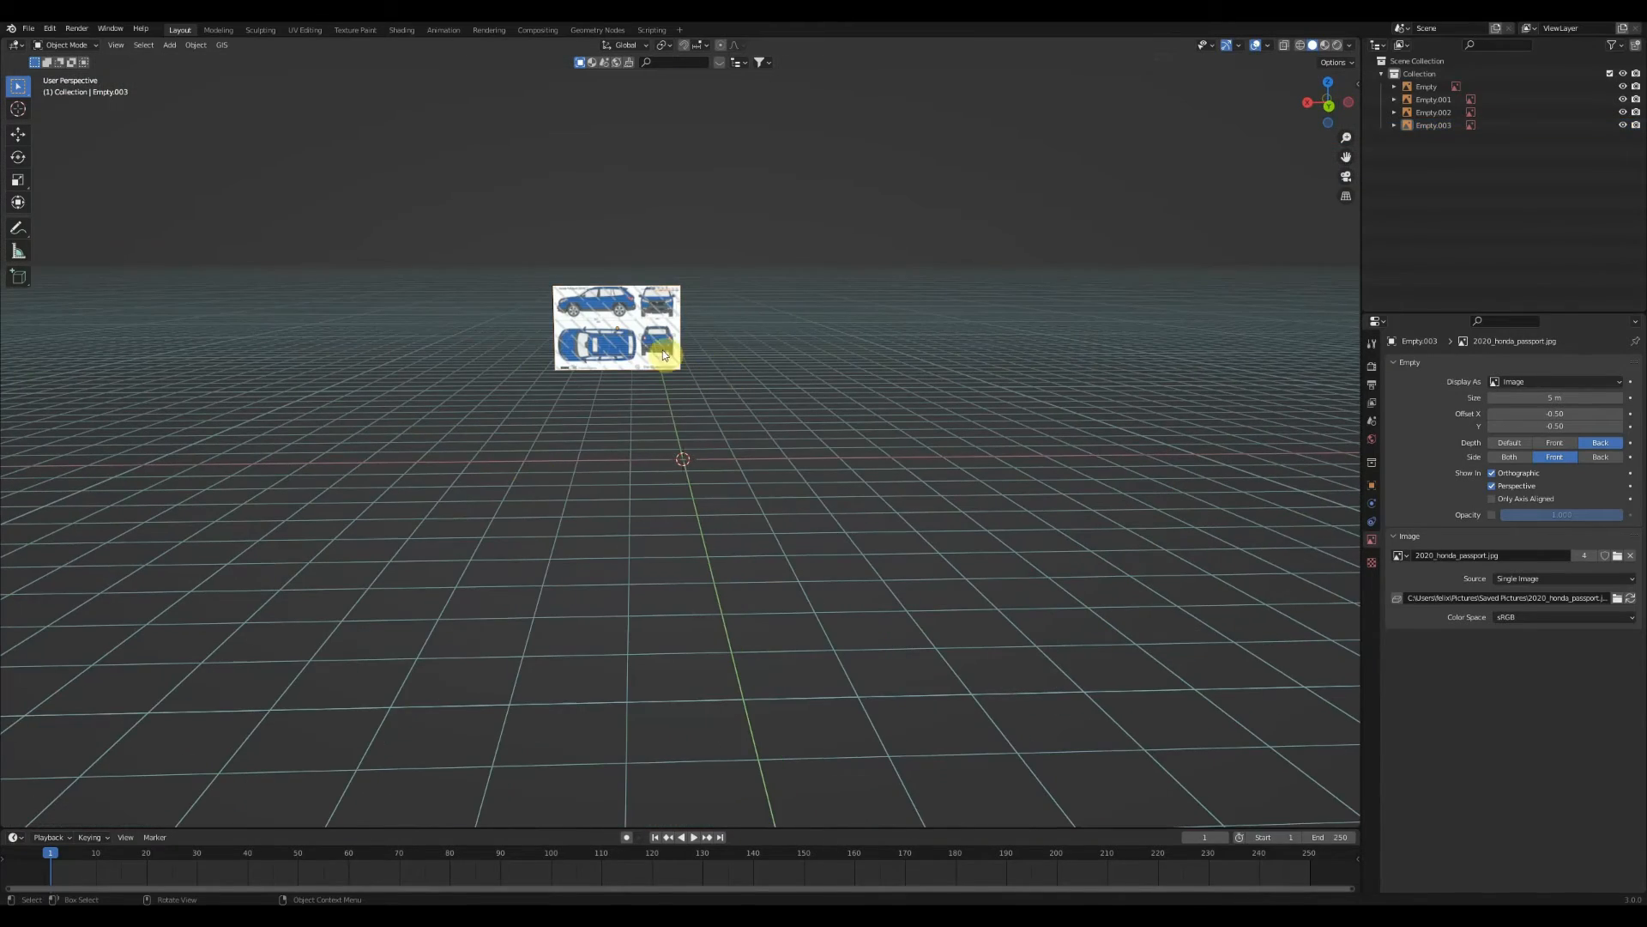
left_click(1327, 105)
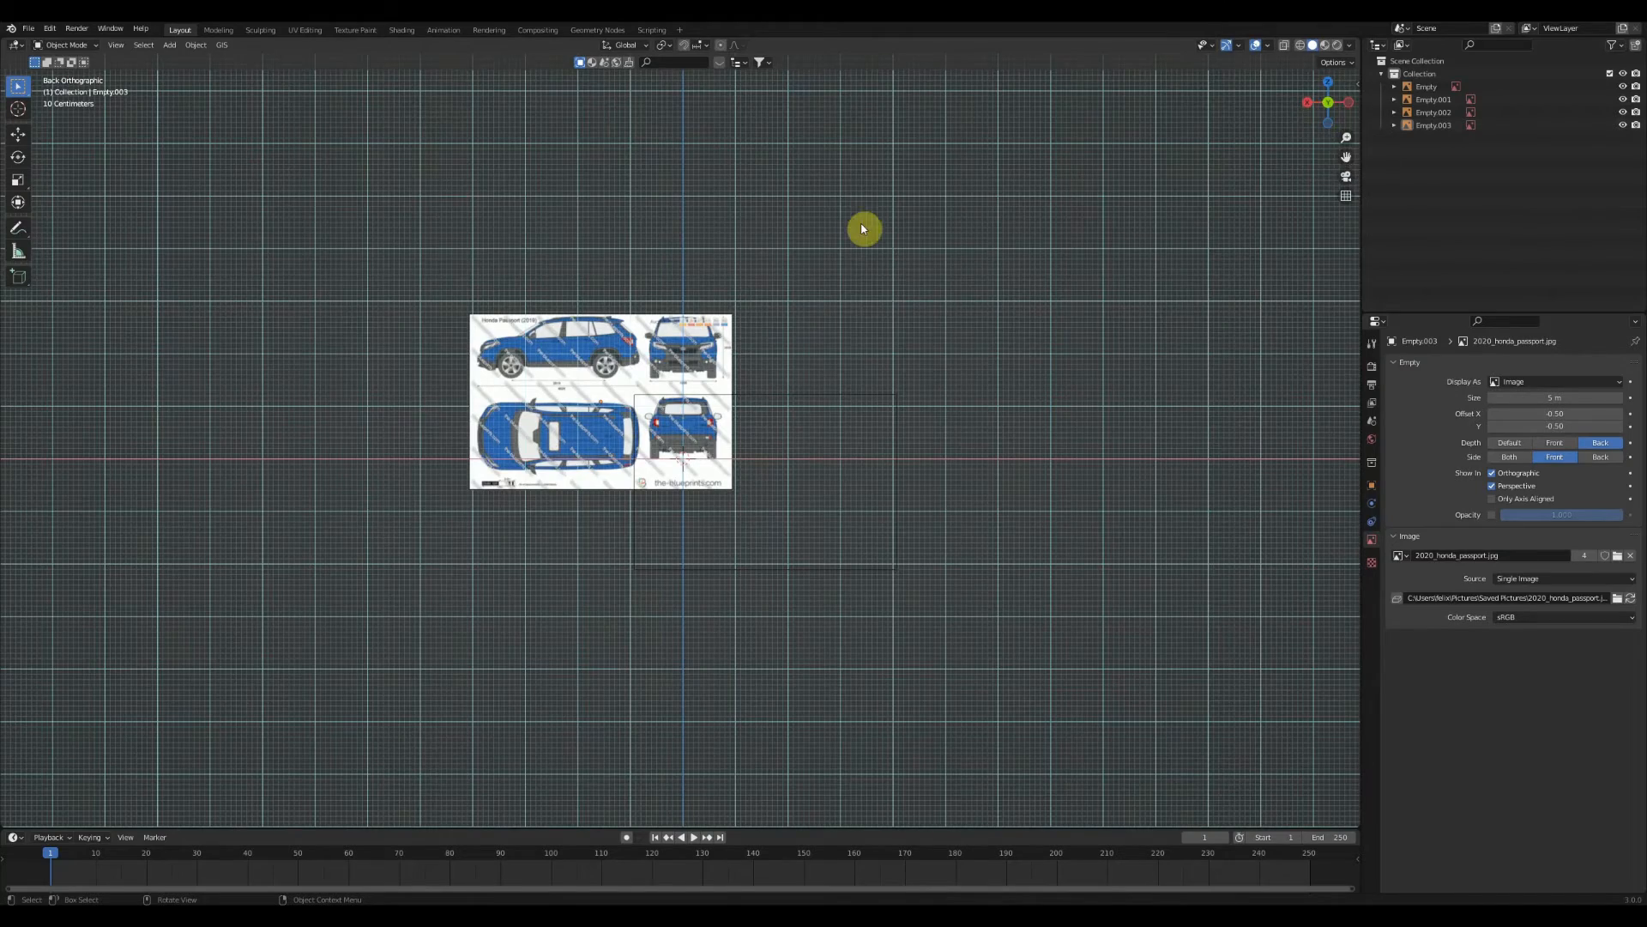
scroll(639, 374, "up", 4)
scroll(710, 405, "down", 1)
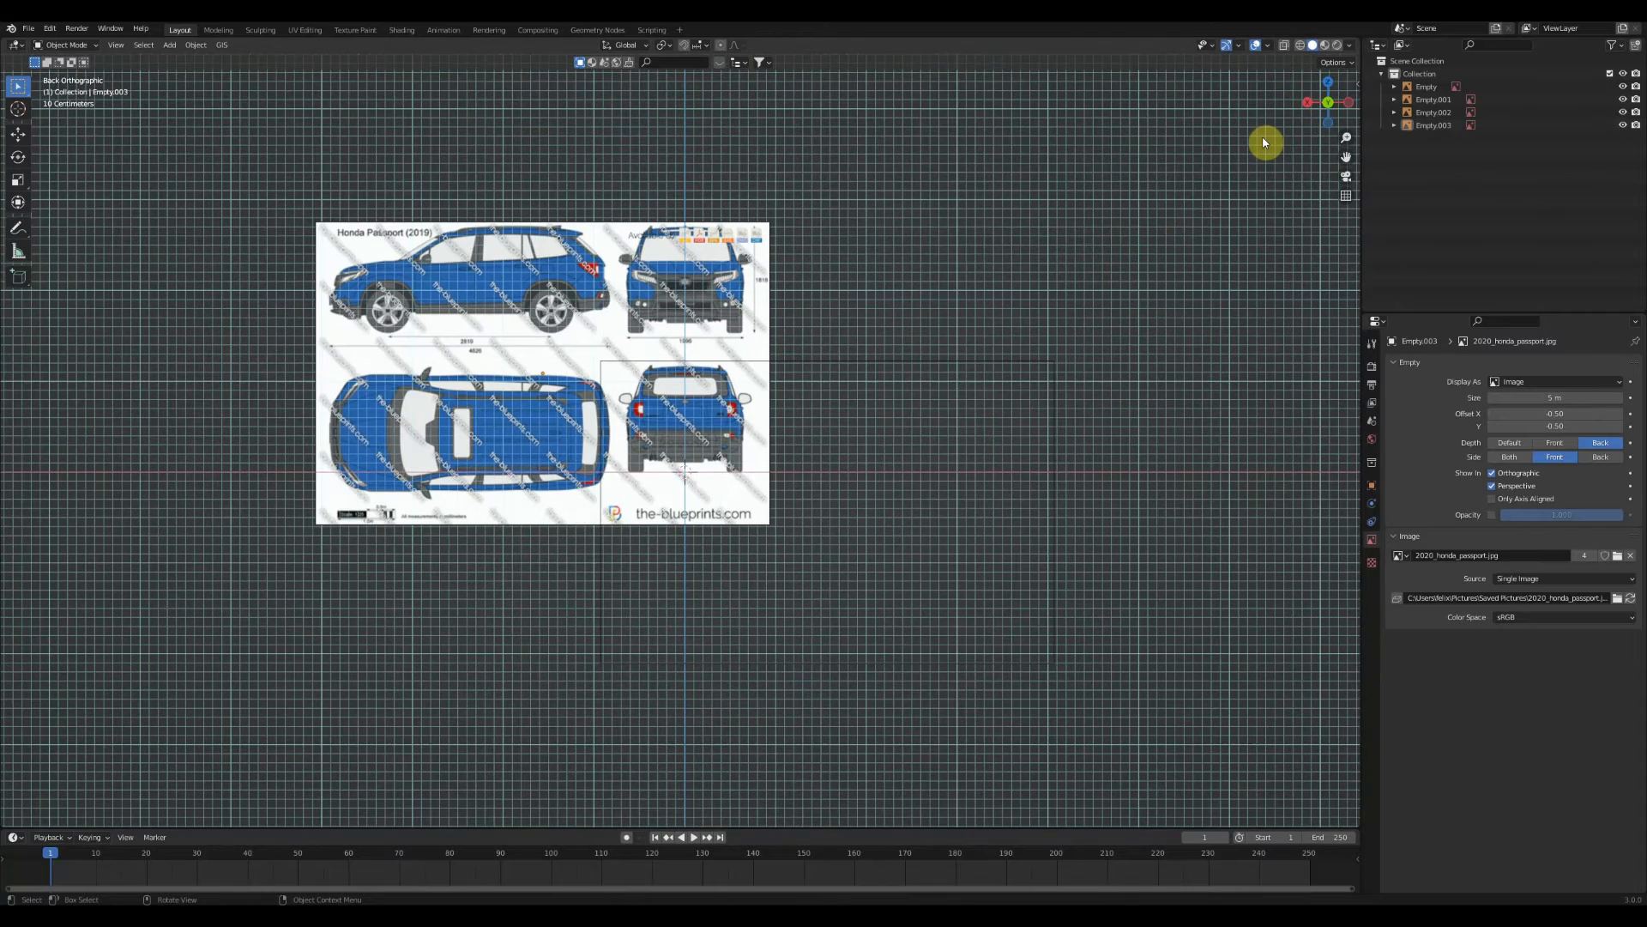
left_click(1305, 104)
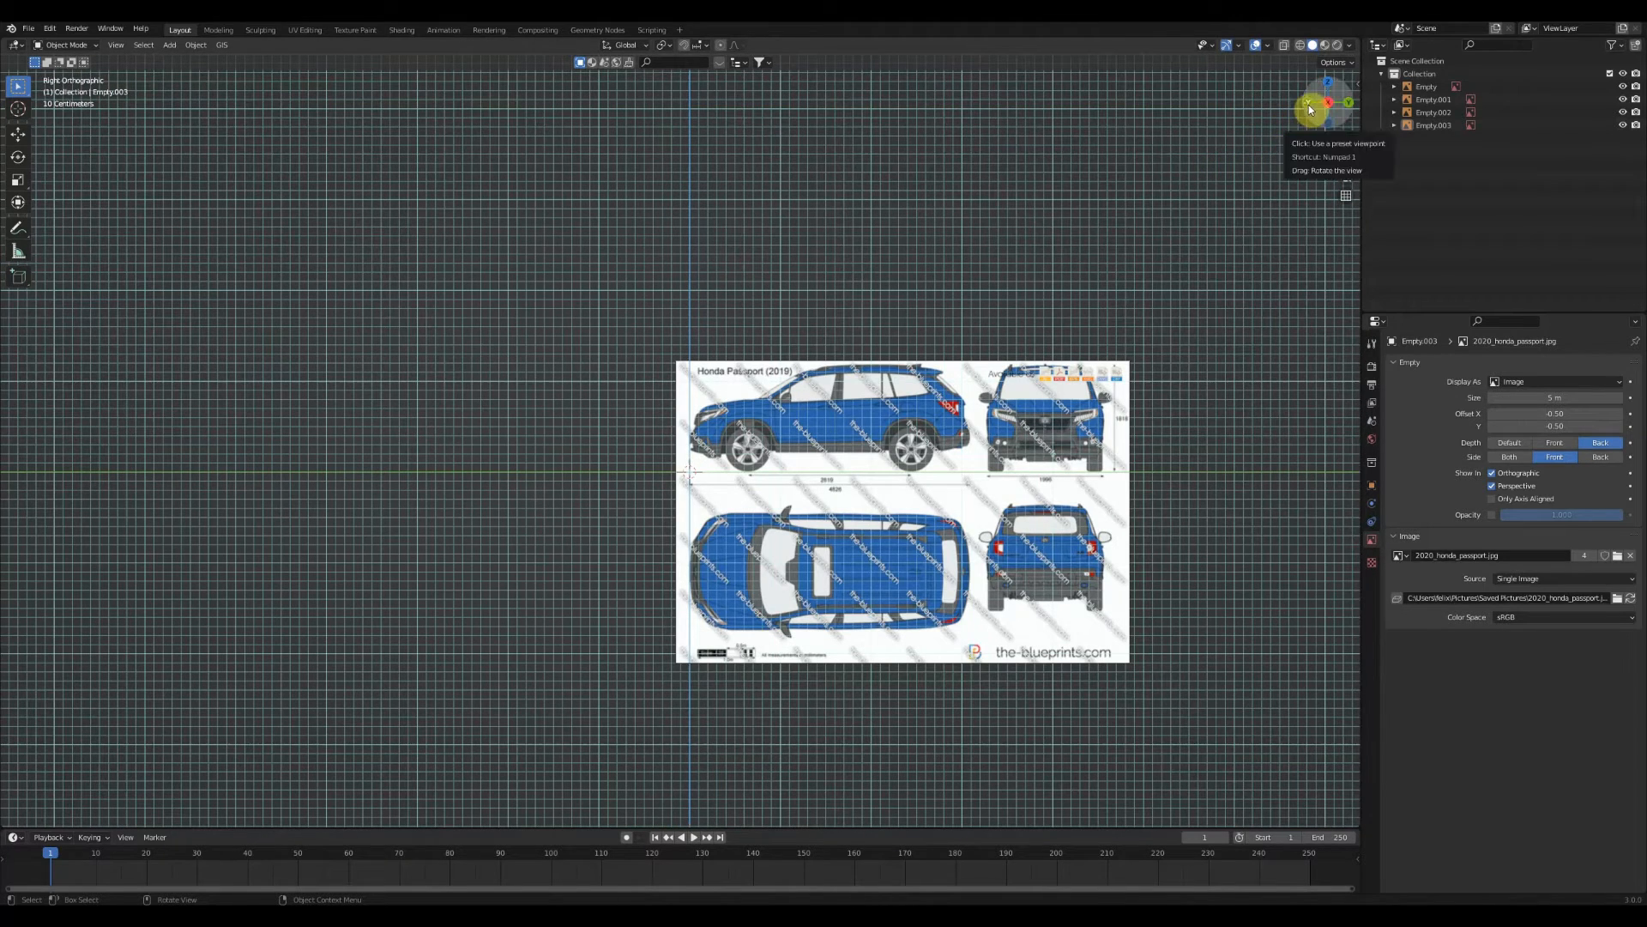
left_click(1309, 105)
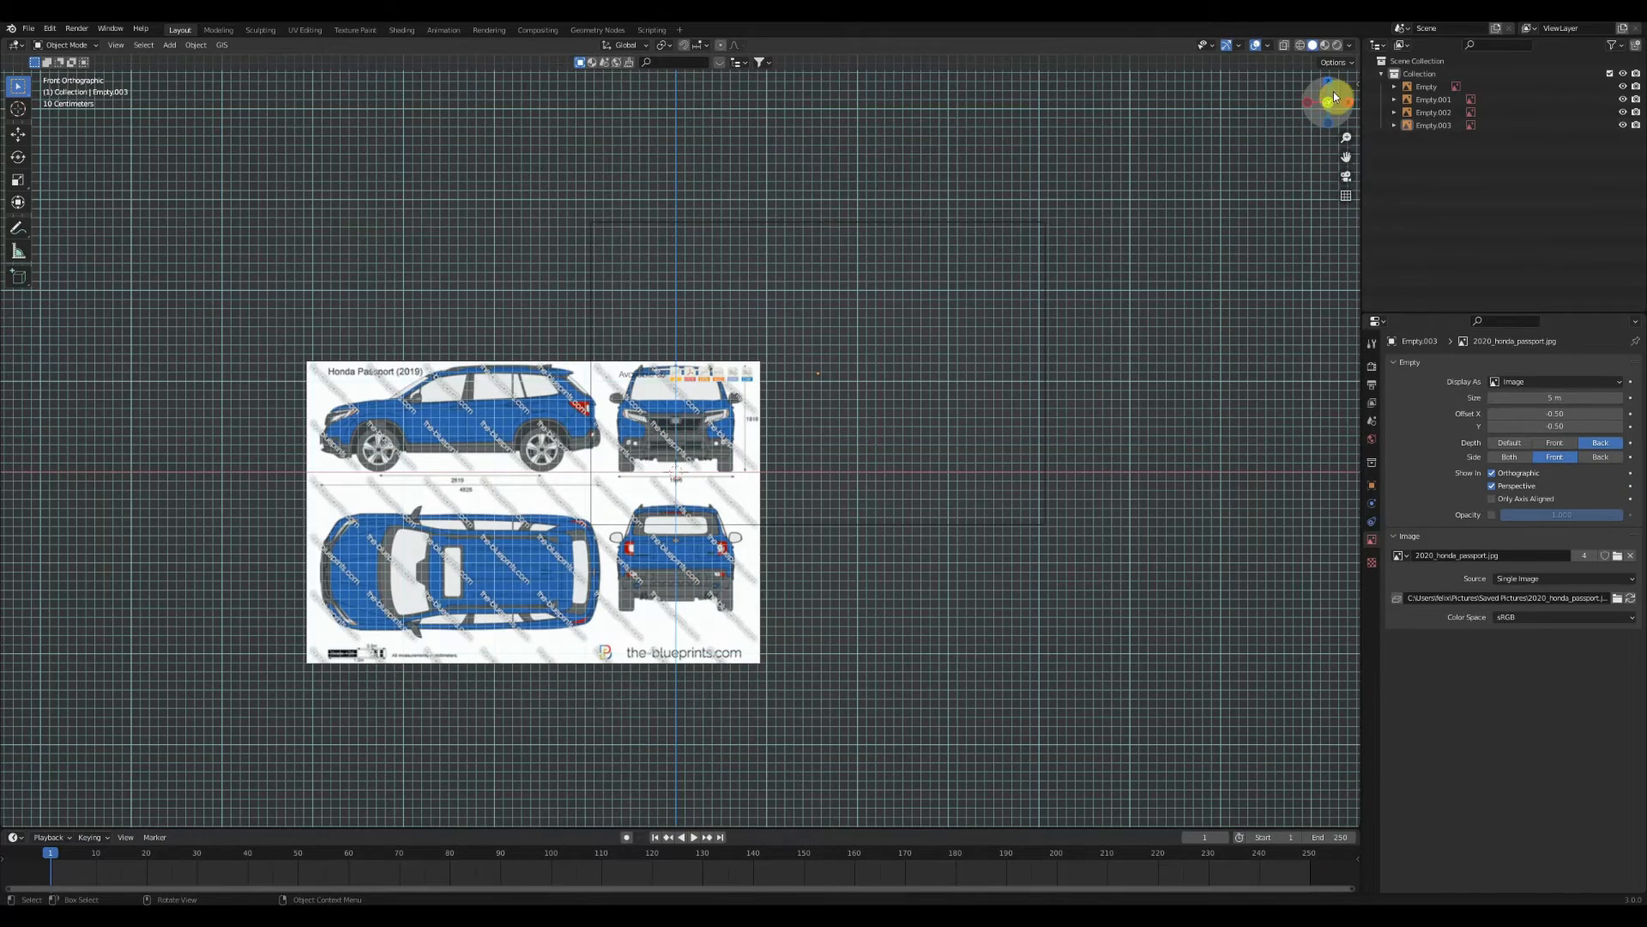
left_click(1333, 86)
middle_click_drag(812, 343, 866, 333)
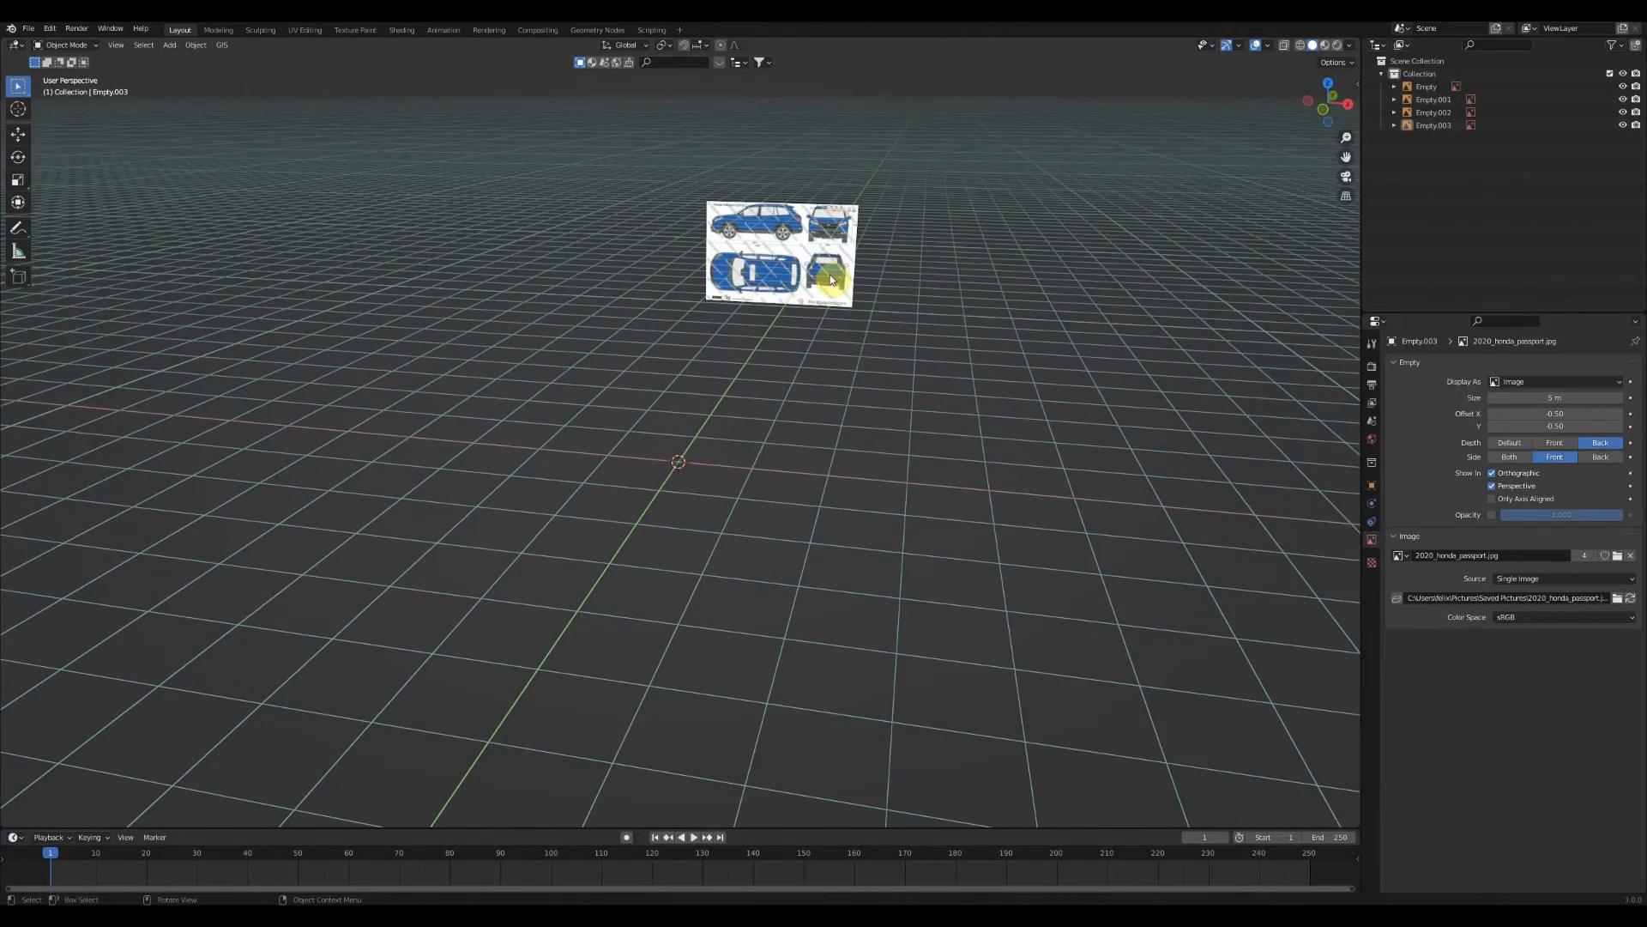
mouse_move(834, 245)
middle_mouse_down()
mouse_move(606, 242)
mouse_move(841, 249)
middle_mouse_up()
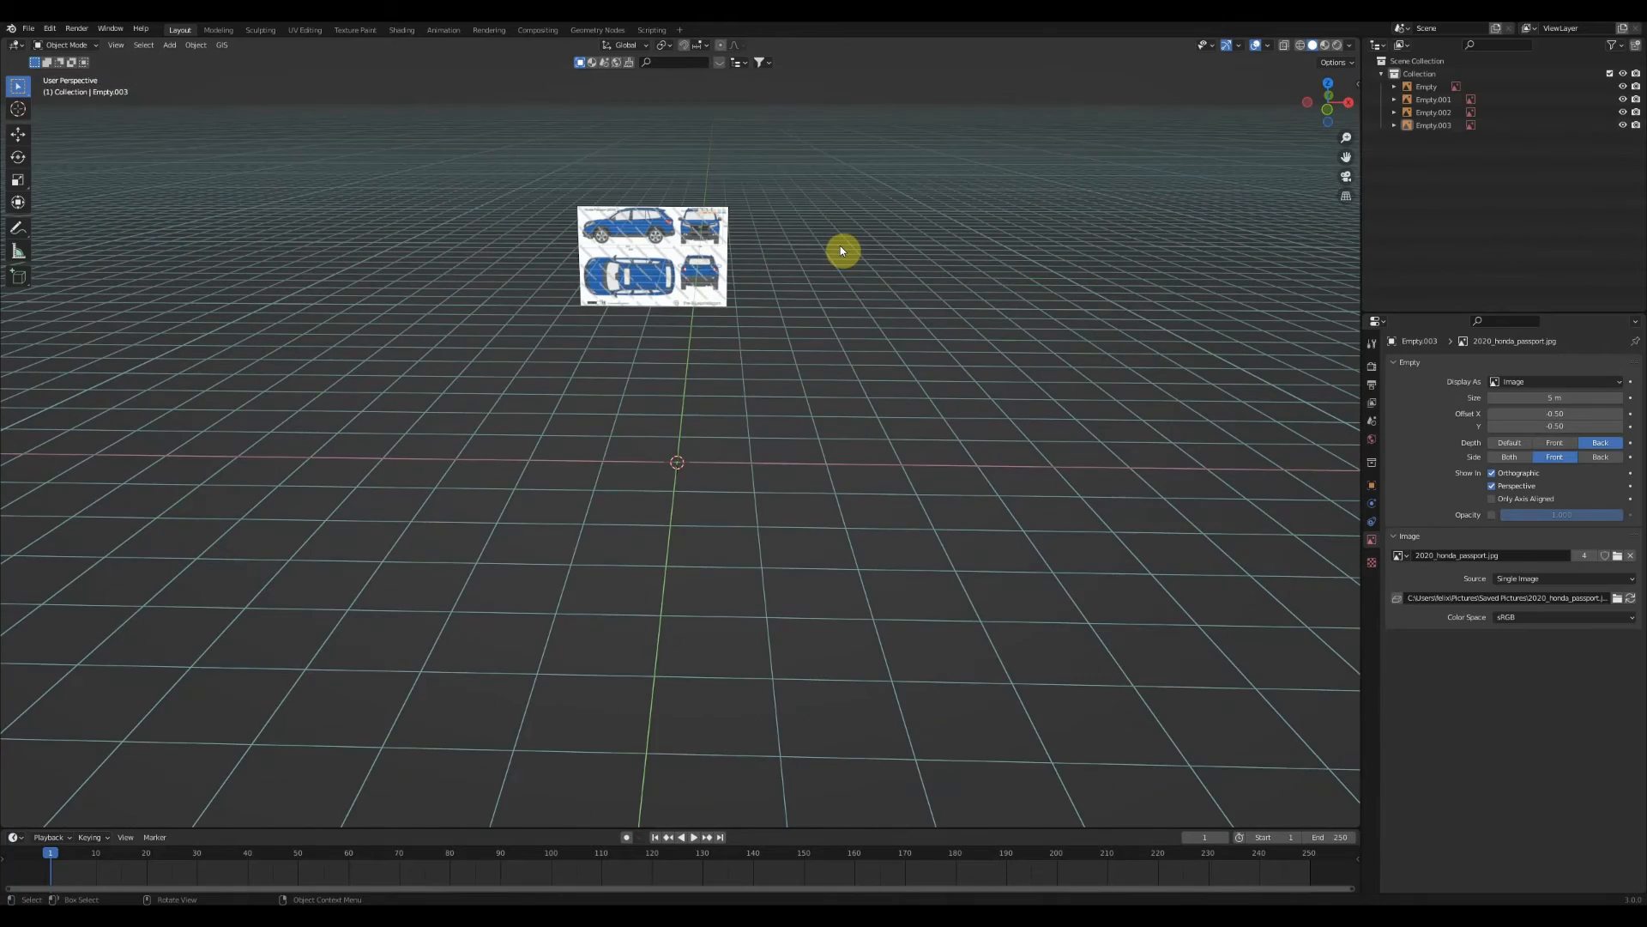
middle_click_drag(711, 277, 253, 234)
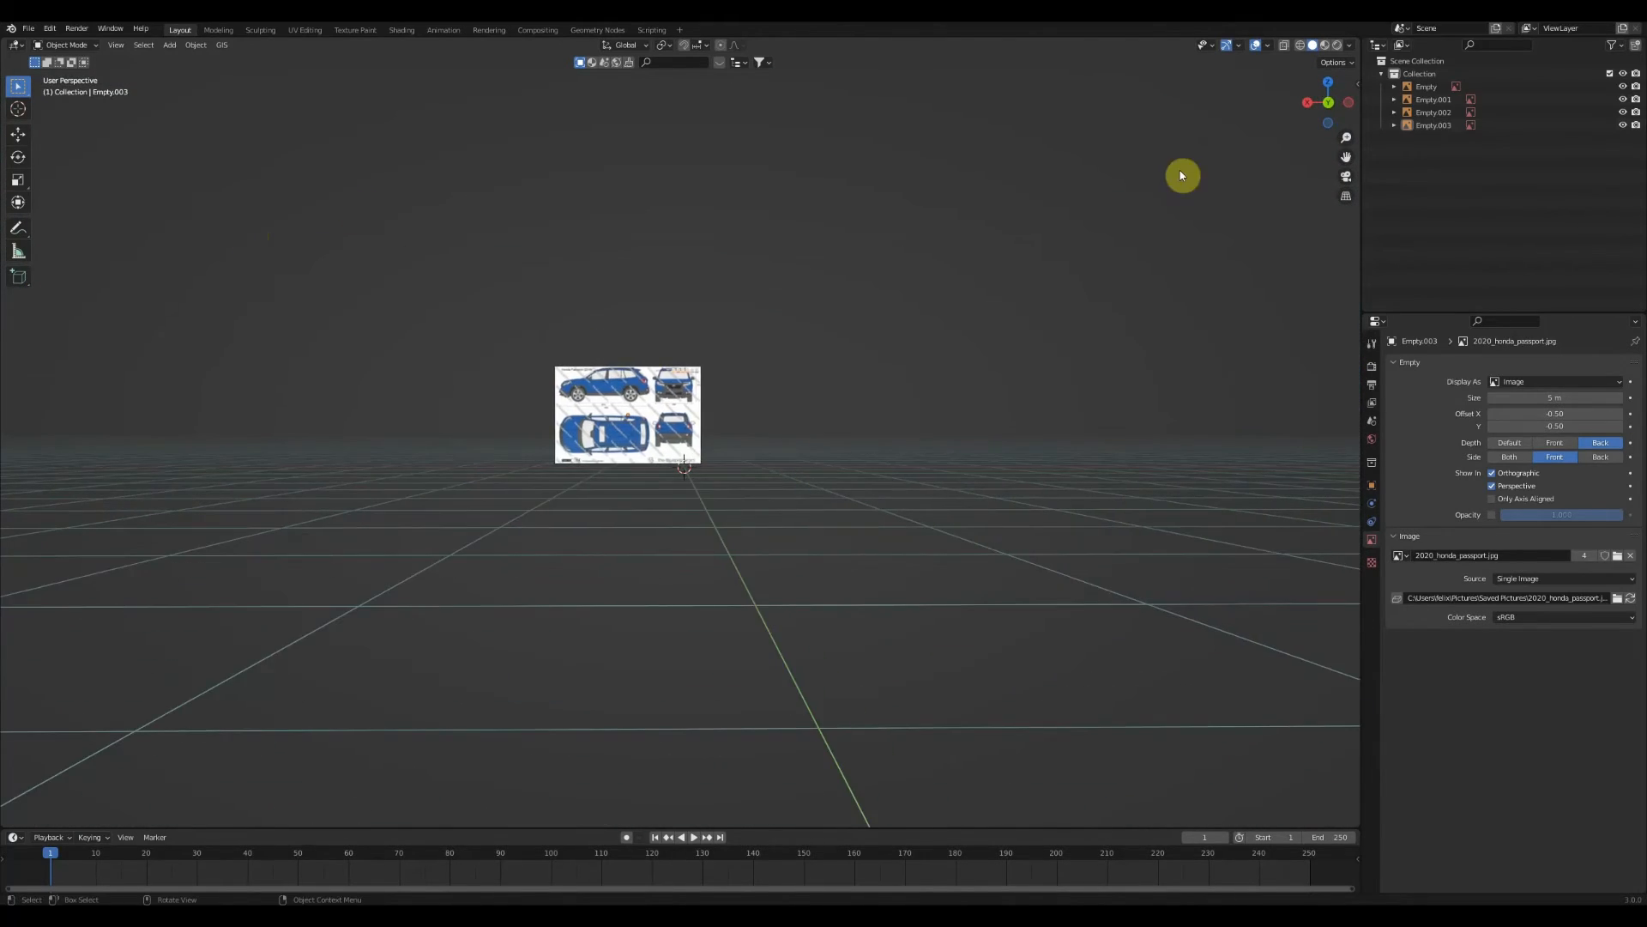
left_click(1317, 107)
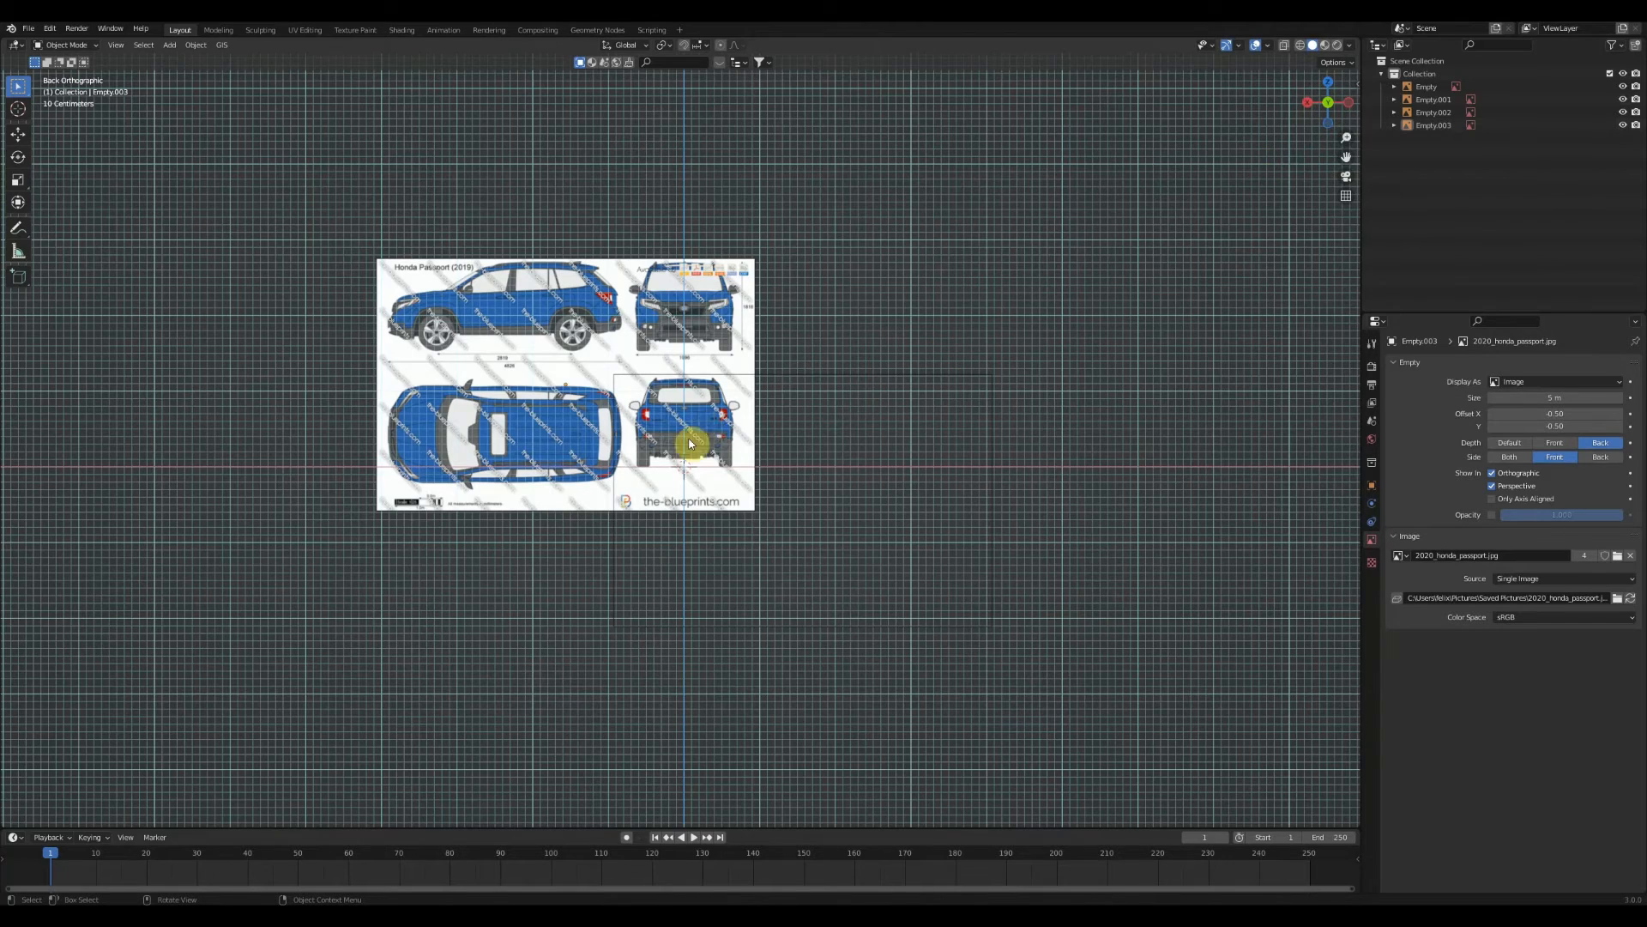
Select the rear-view image on the negative Y side and move it 40 m along the global Y axis
middle_click_drag(677, 446, 365, 474)
scroll(986, 369, "down", 5)
left_click(365, 474)
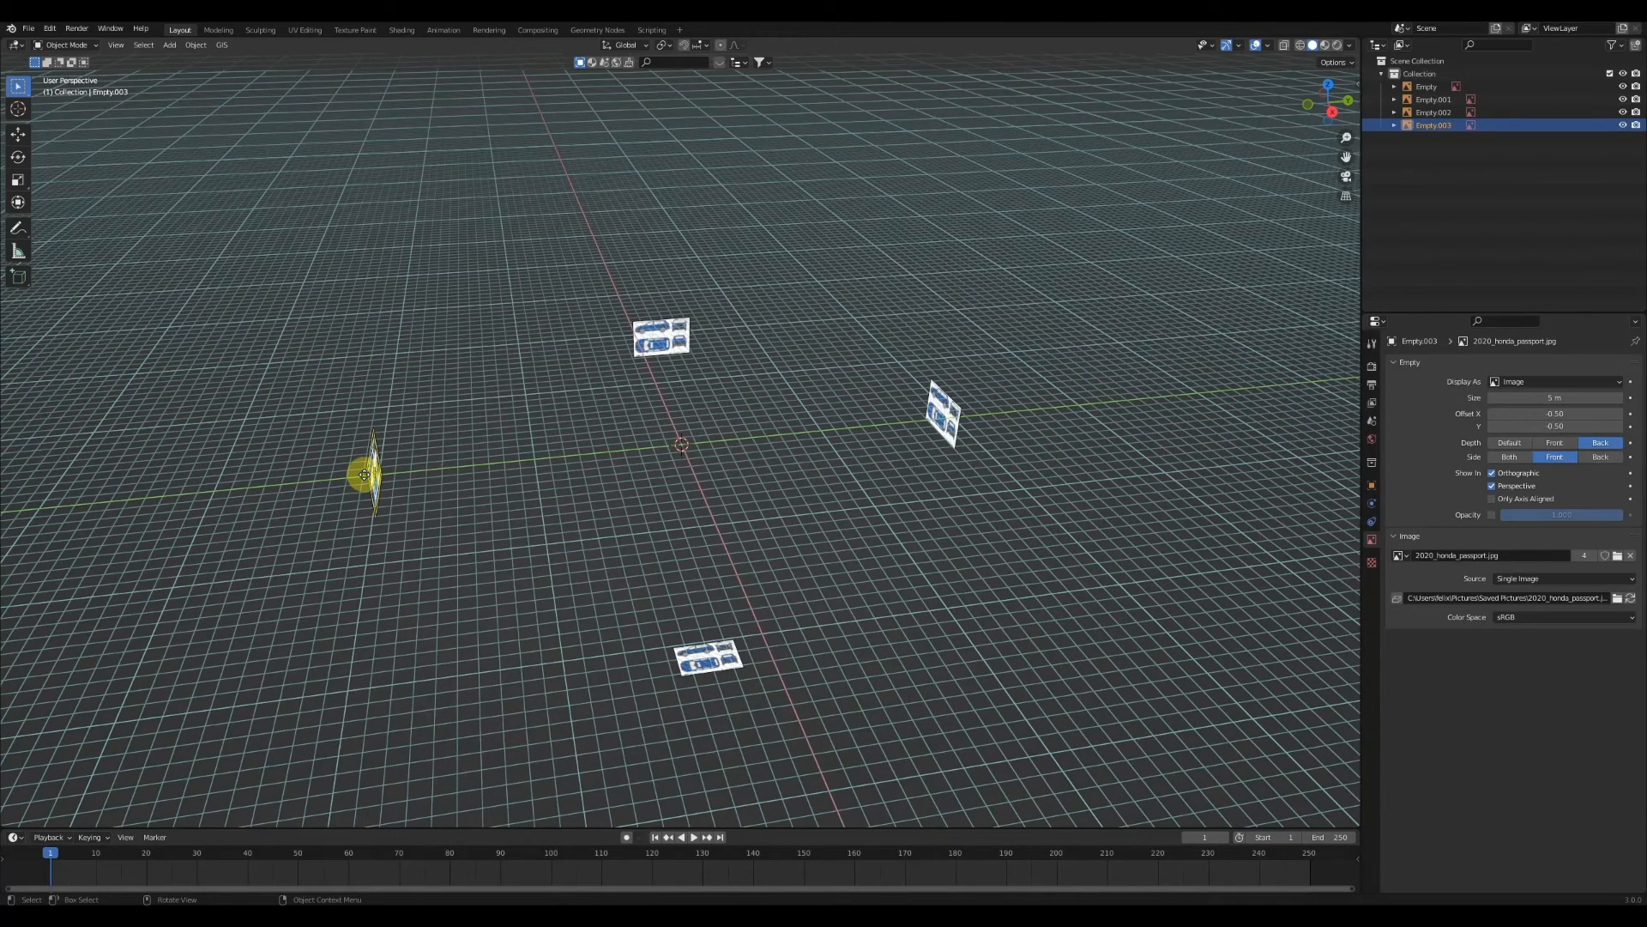
key("g")
key("y")
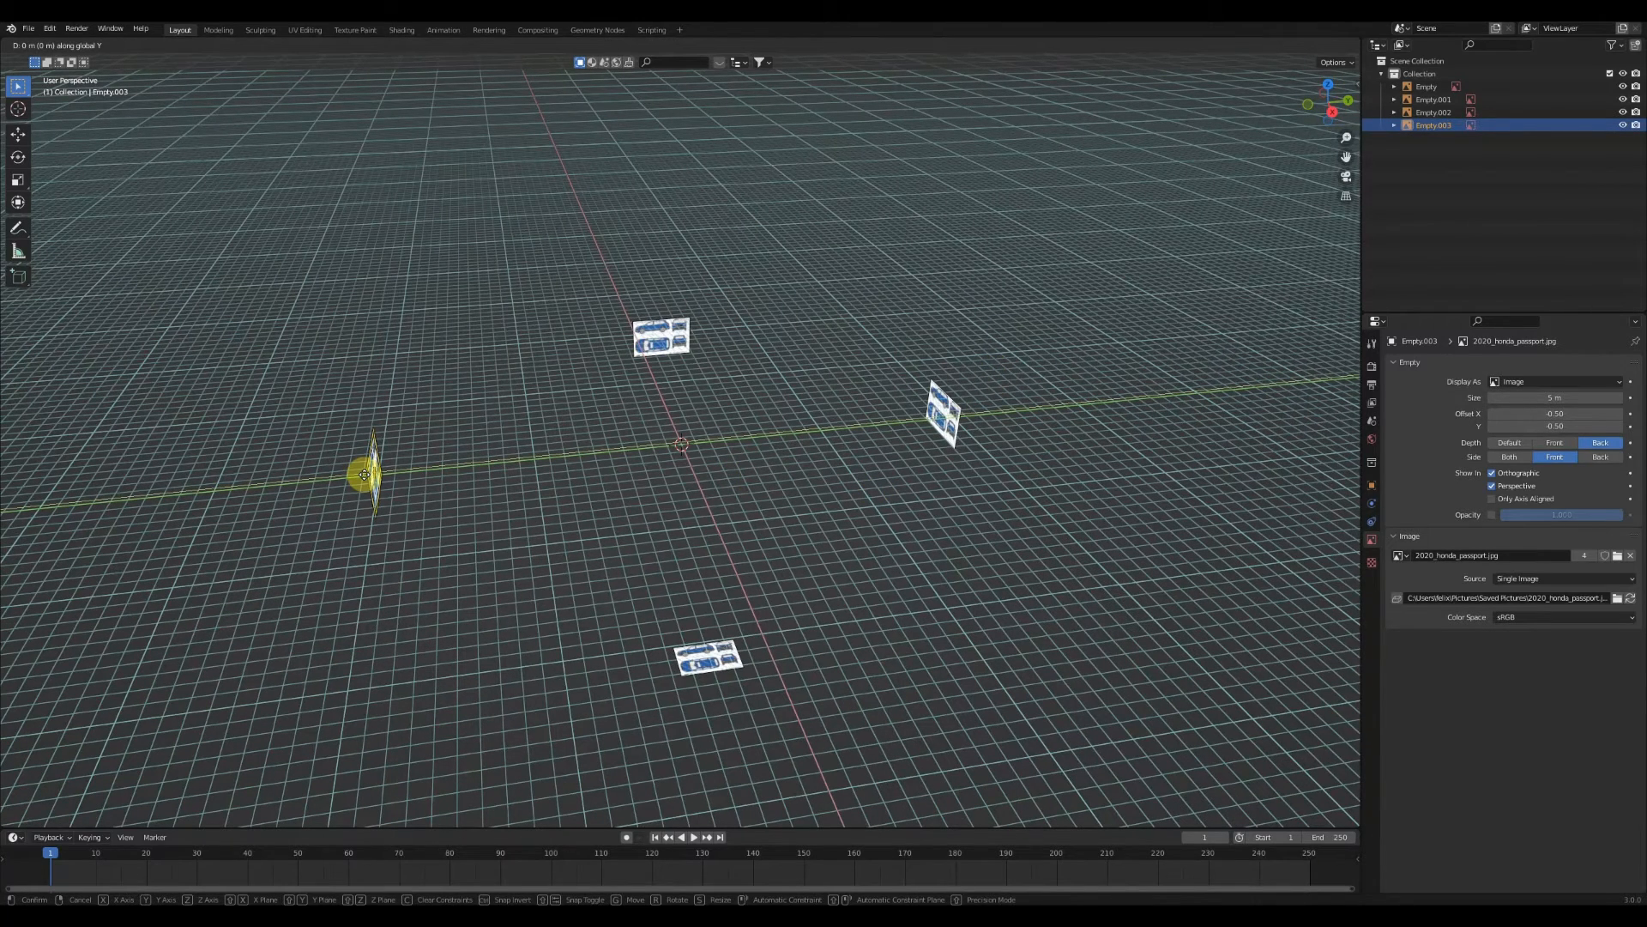
type("25")
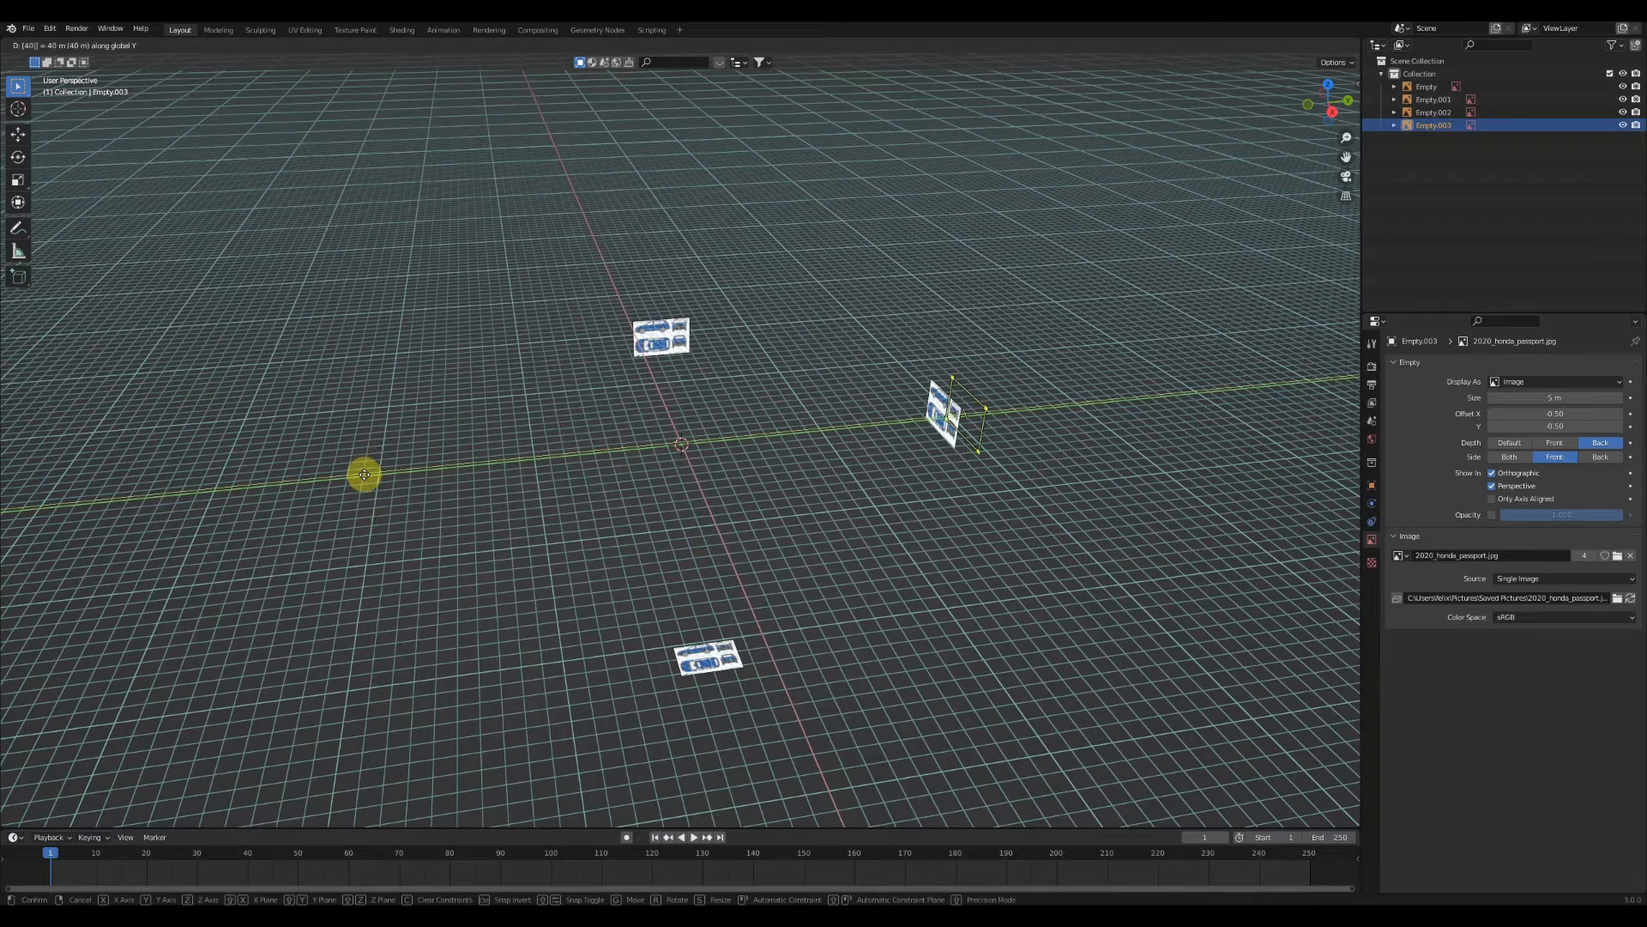
key("Return")
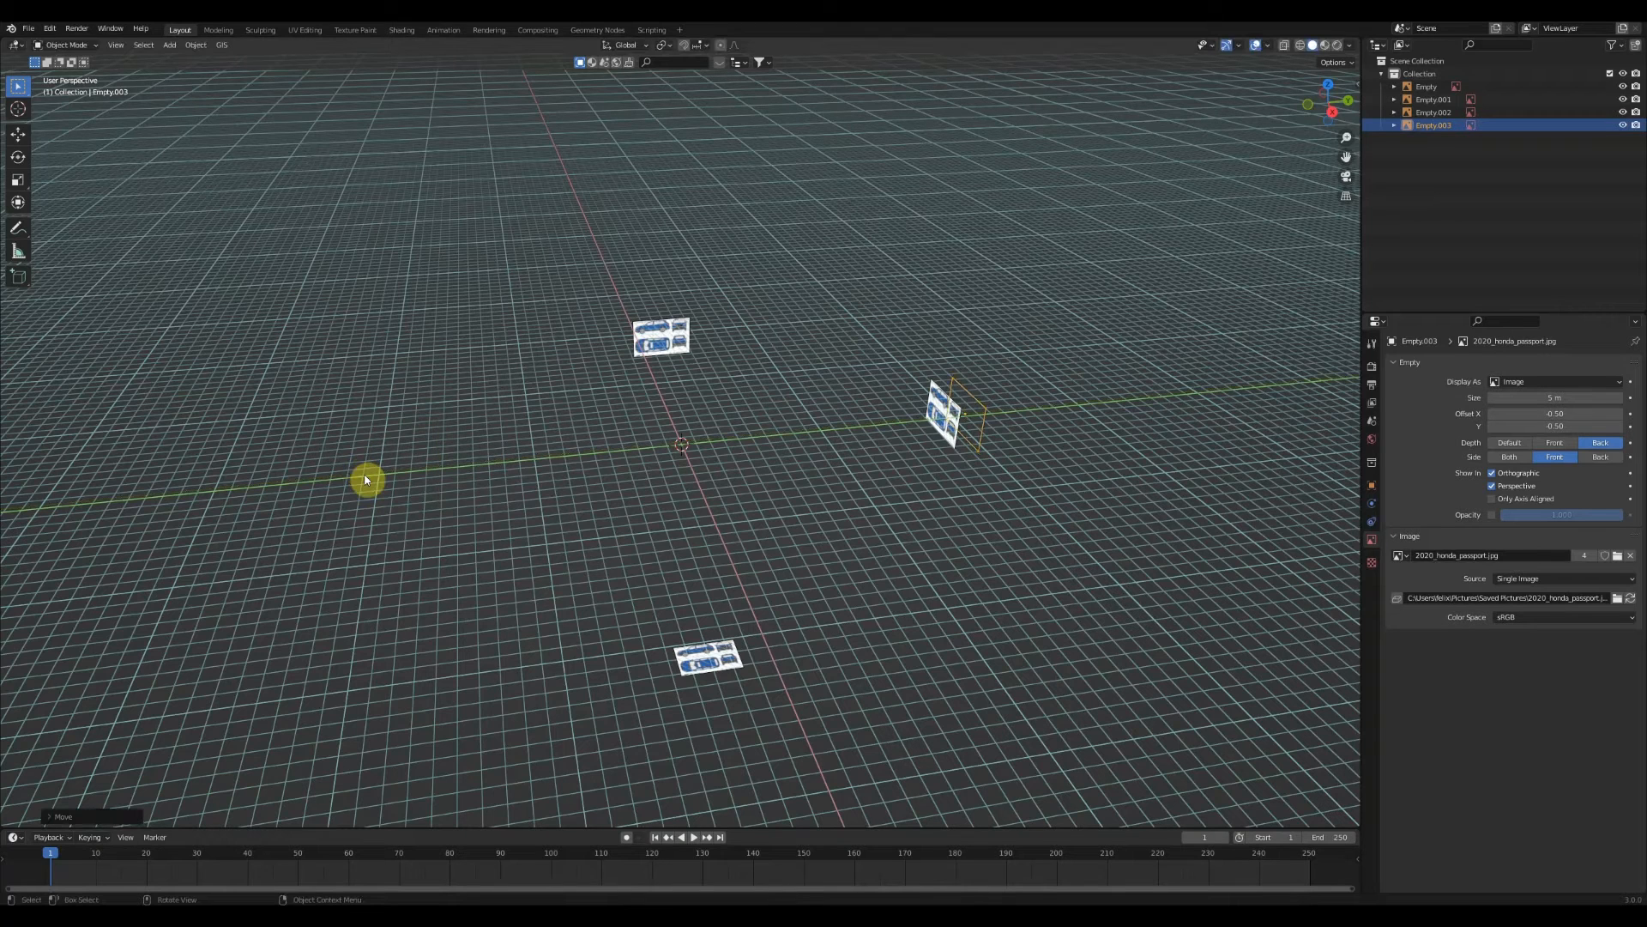
Select the front-view image on the positive Y side and move it along the global Y axis to the opposite, negative side of the origin
left_click(948, 439)
key("g")
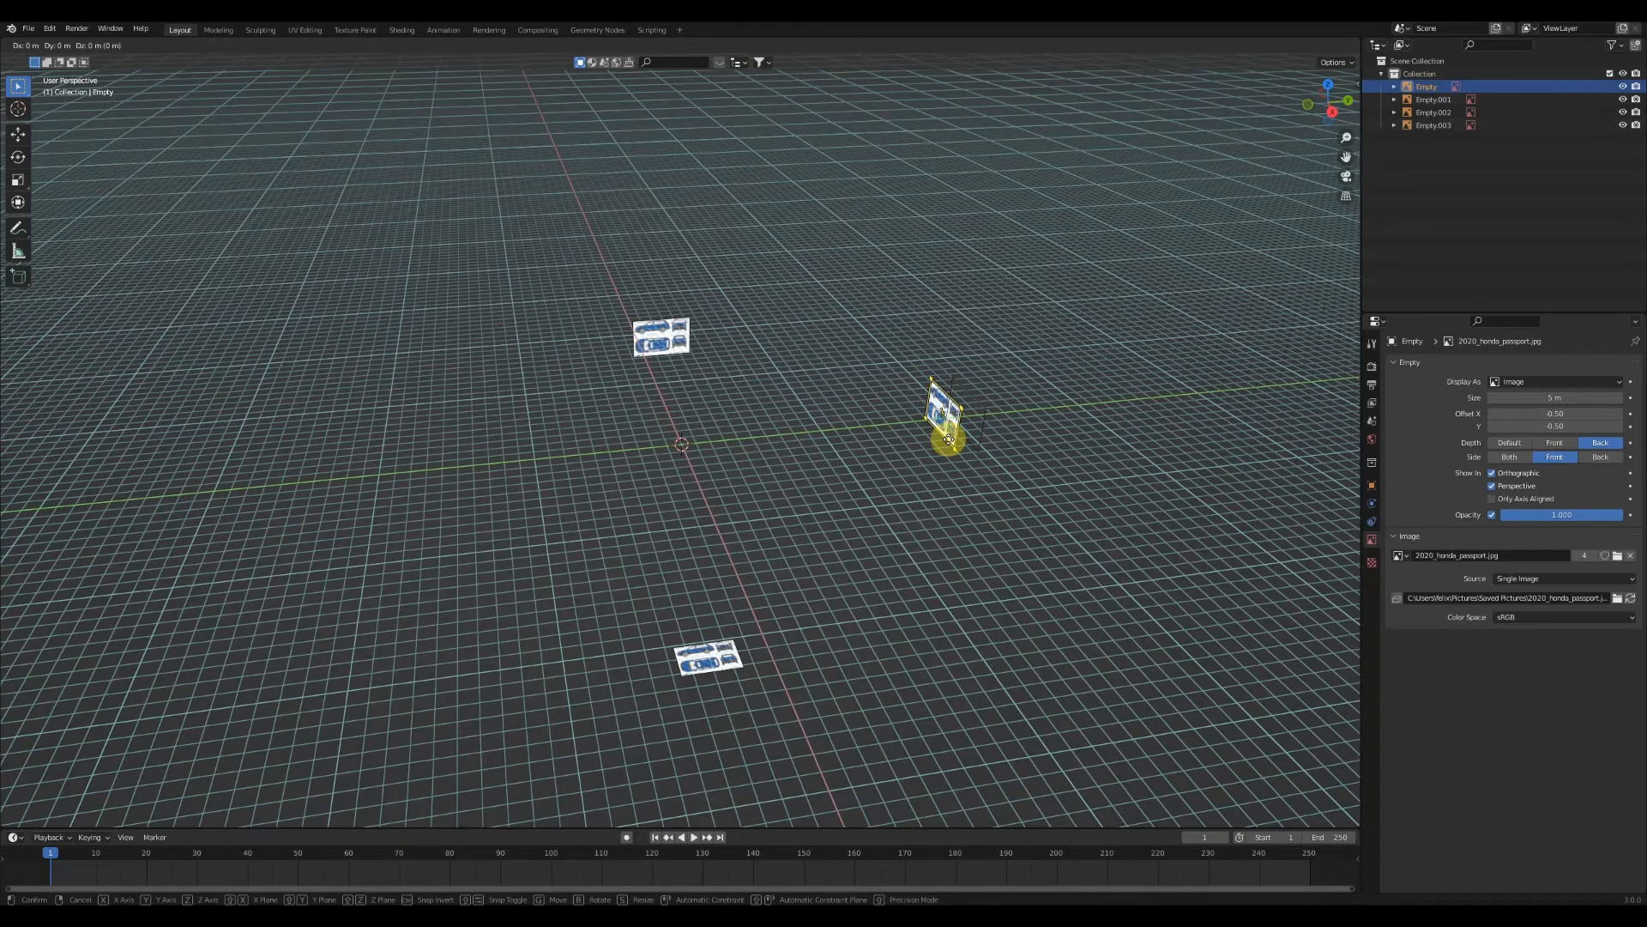
type("y-20")
key("Return")
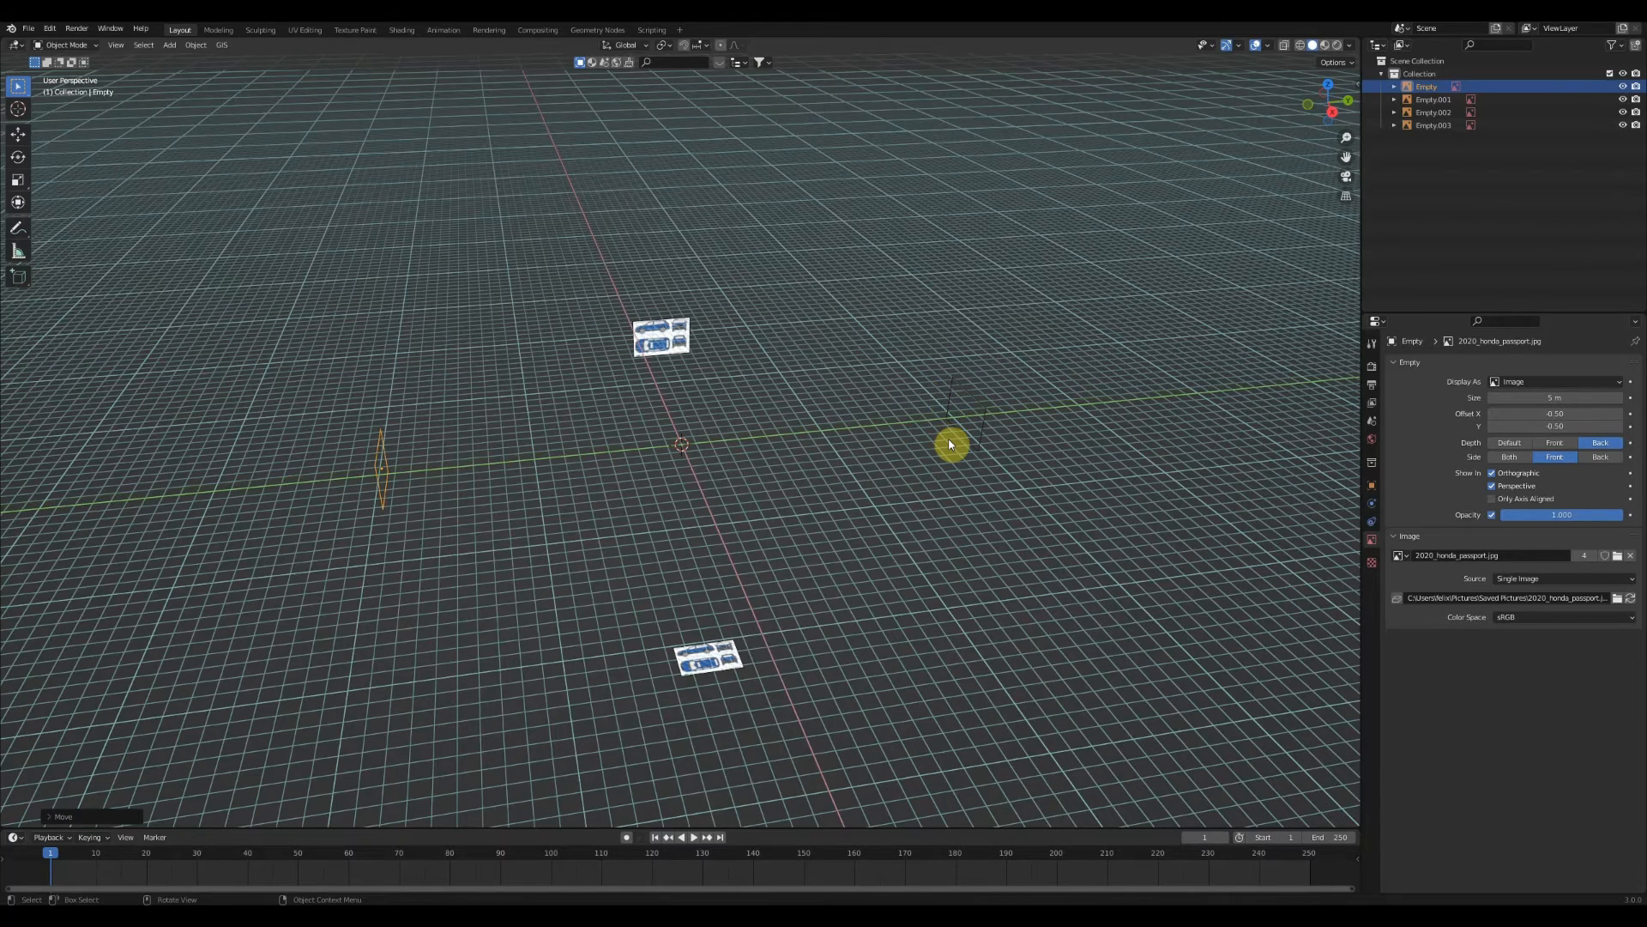
Check the swapped front and rear references in the front and back orthographic views, and inspect the right and top views
middle_click_drag(942, 441, 940, 457)
scroll(940, 457, "up", 4)
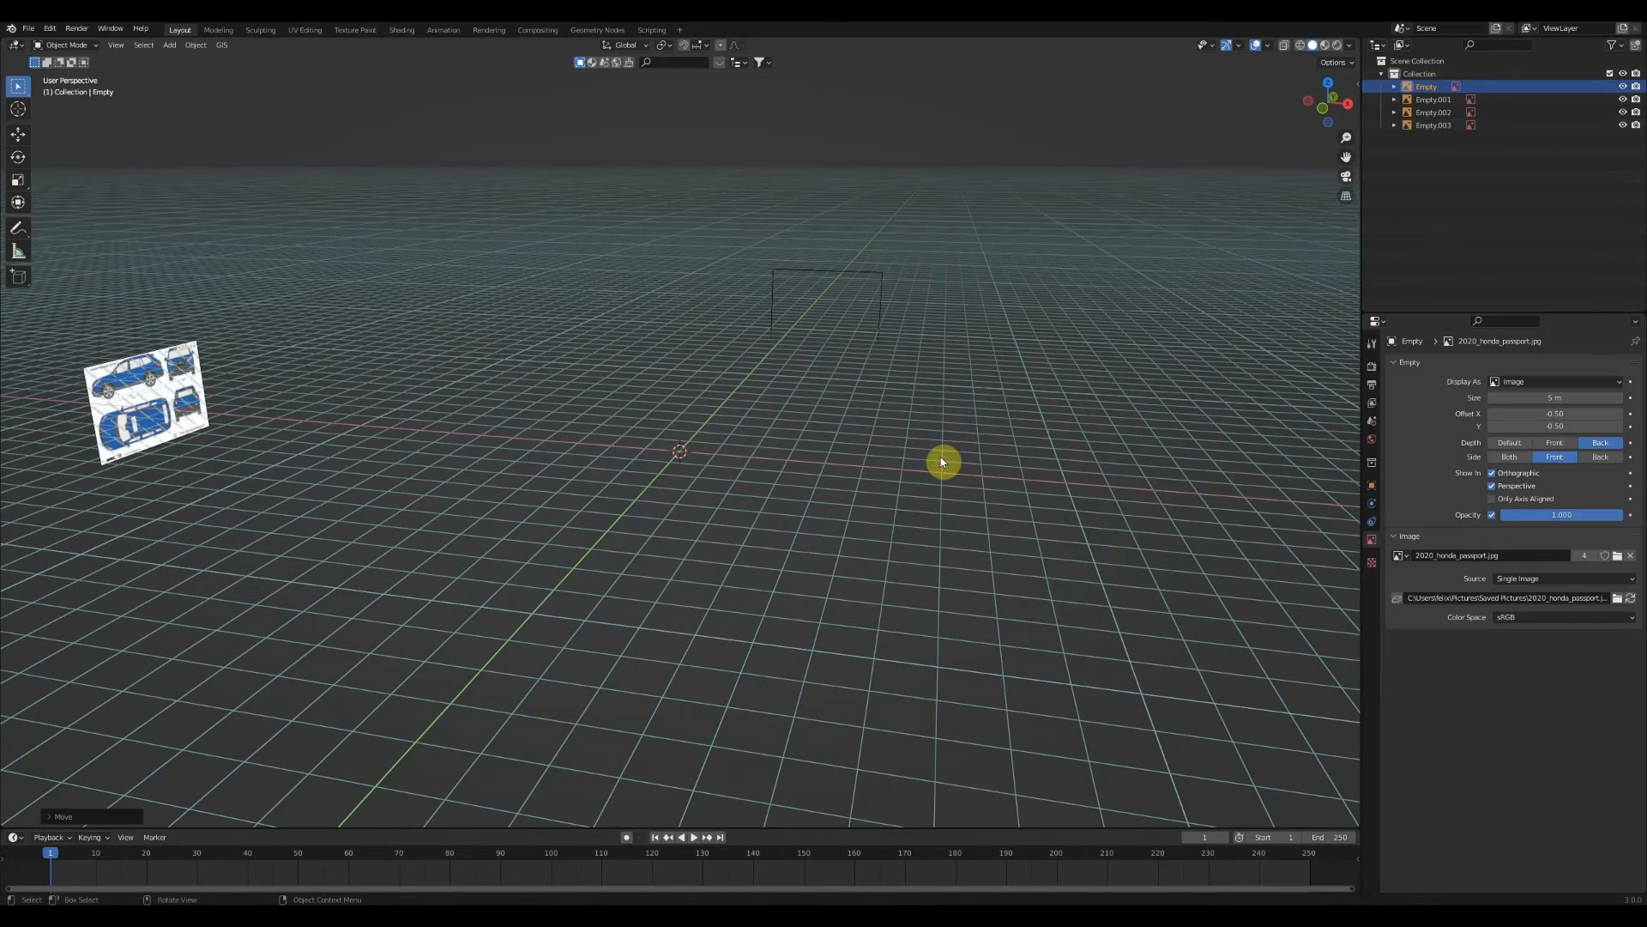
left_click(1319, 112)
left_click(1318, 112)
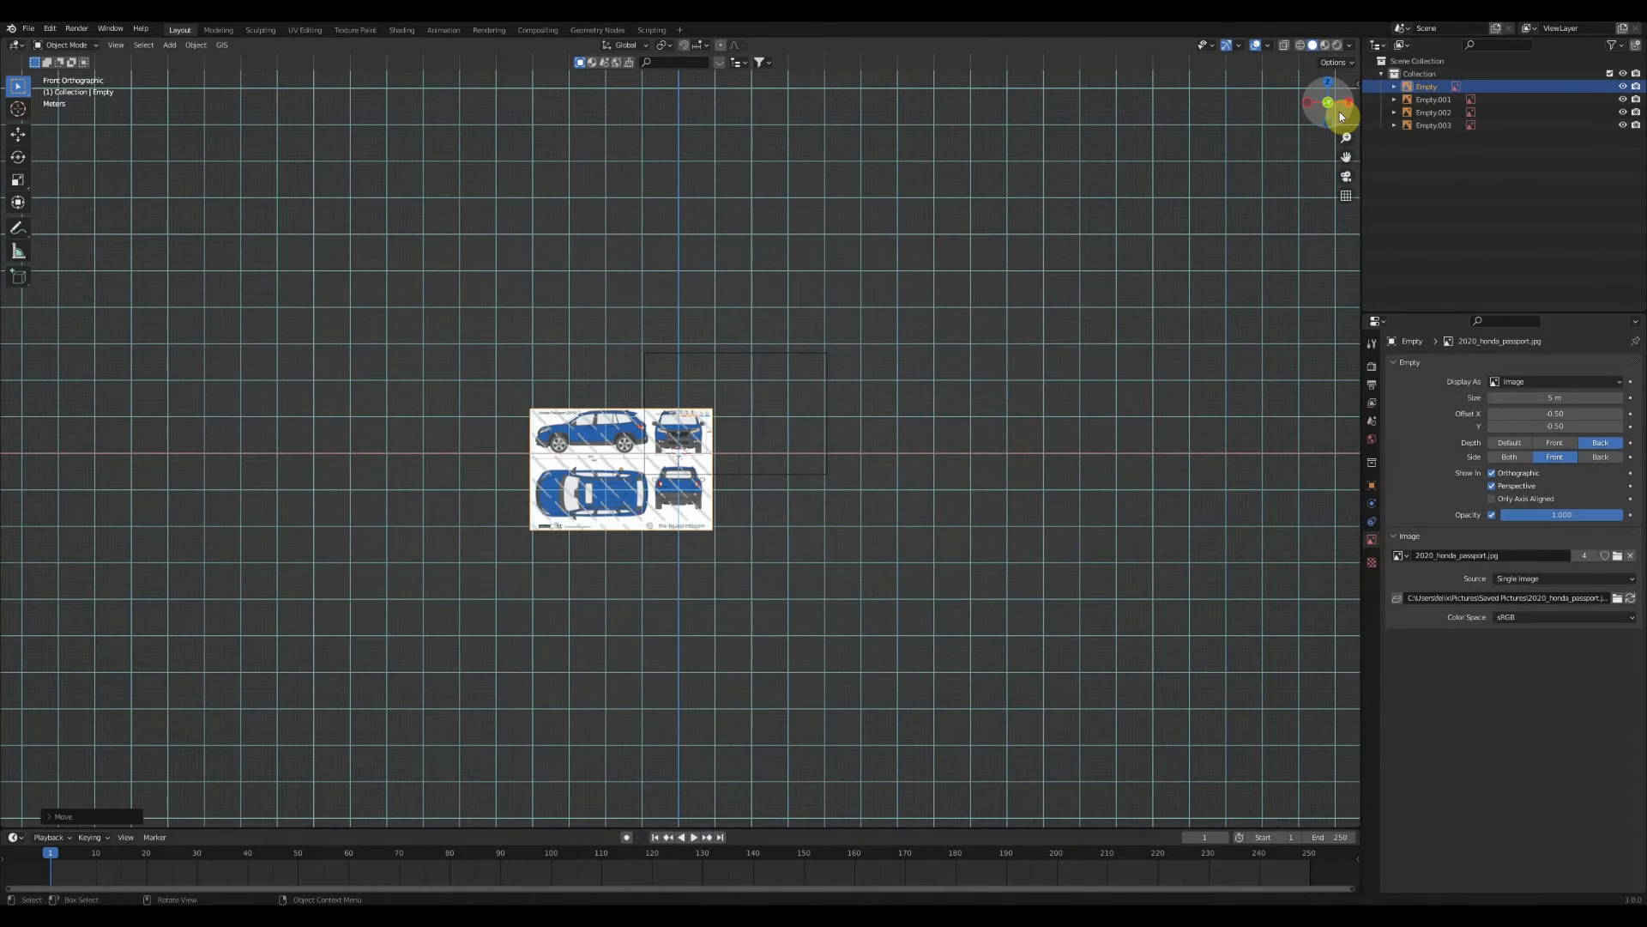
left_click(1342, 114)
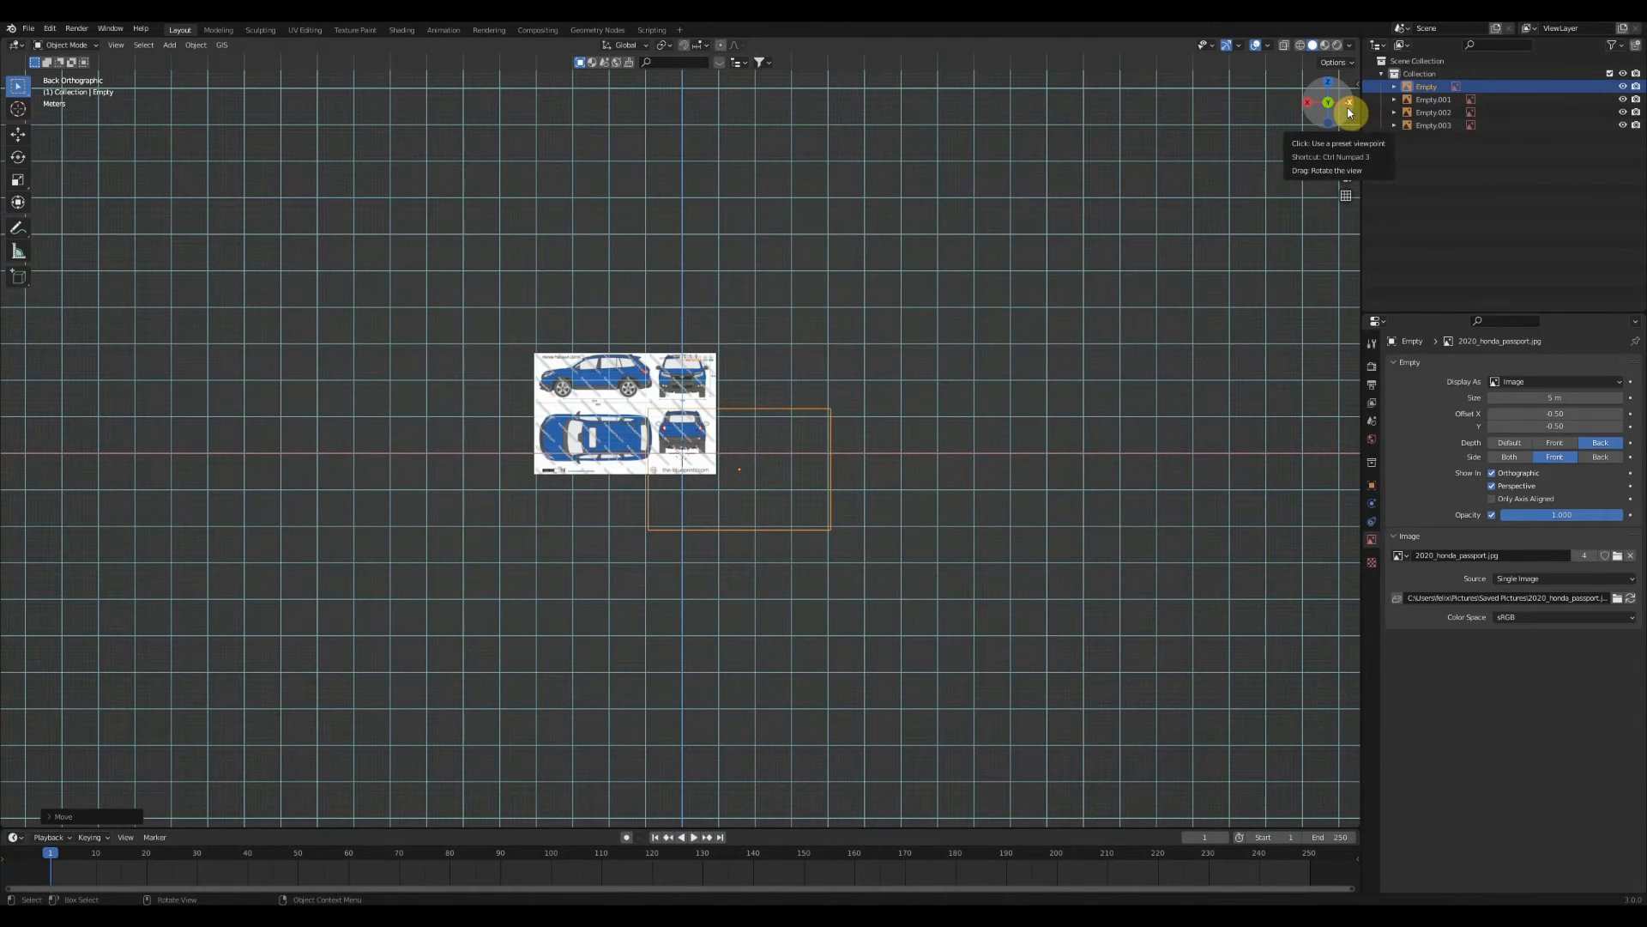
middle_click_drag(813, 302, 1033, 278)
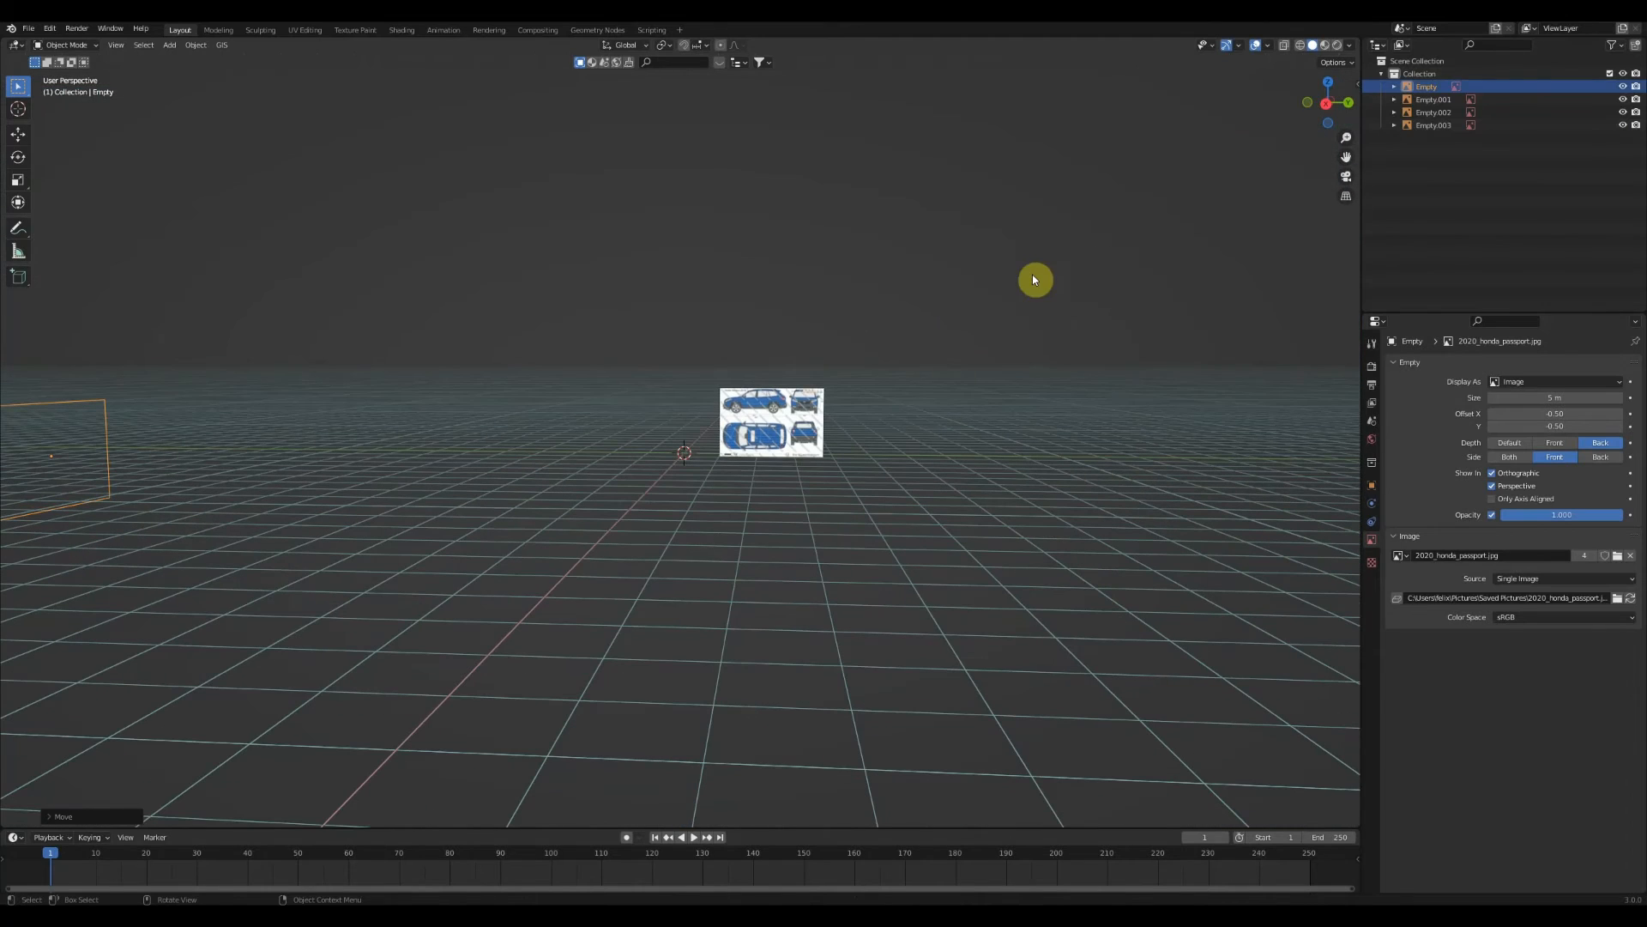
left_click(1328, 83)
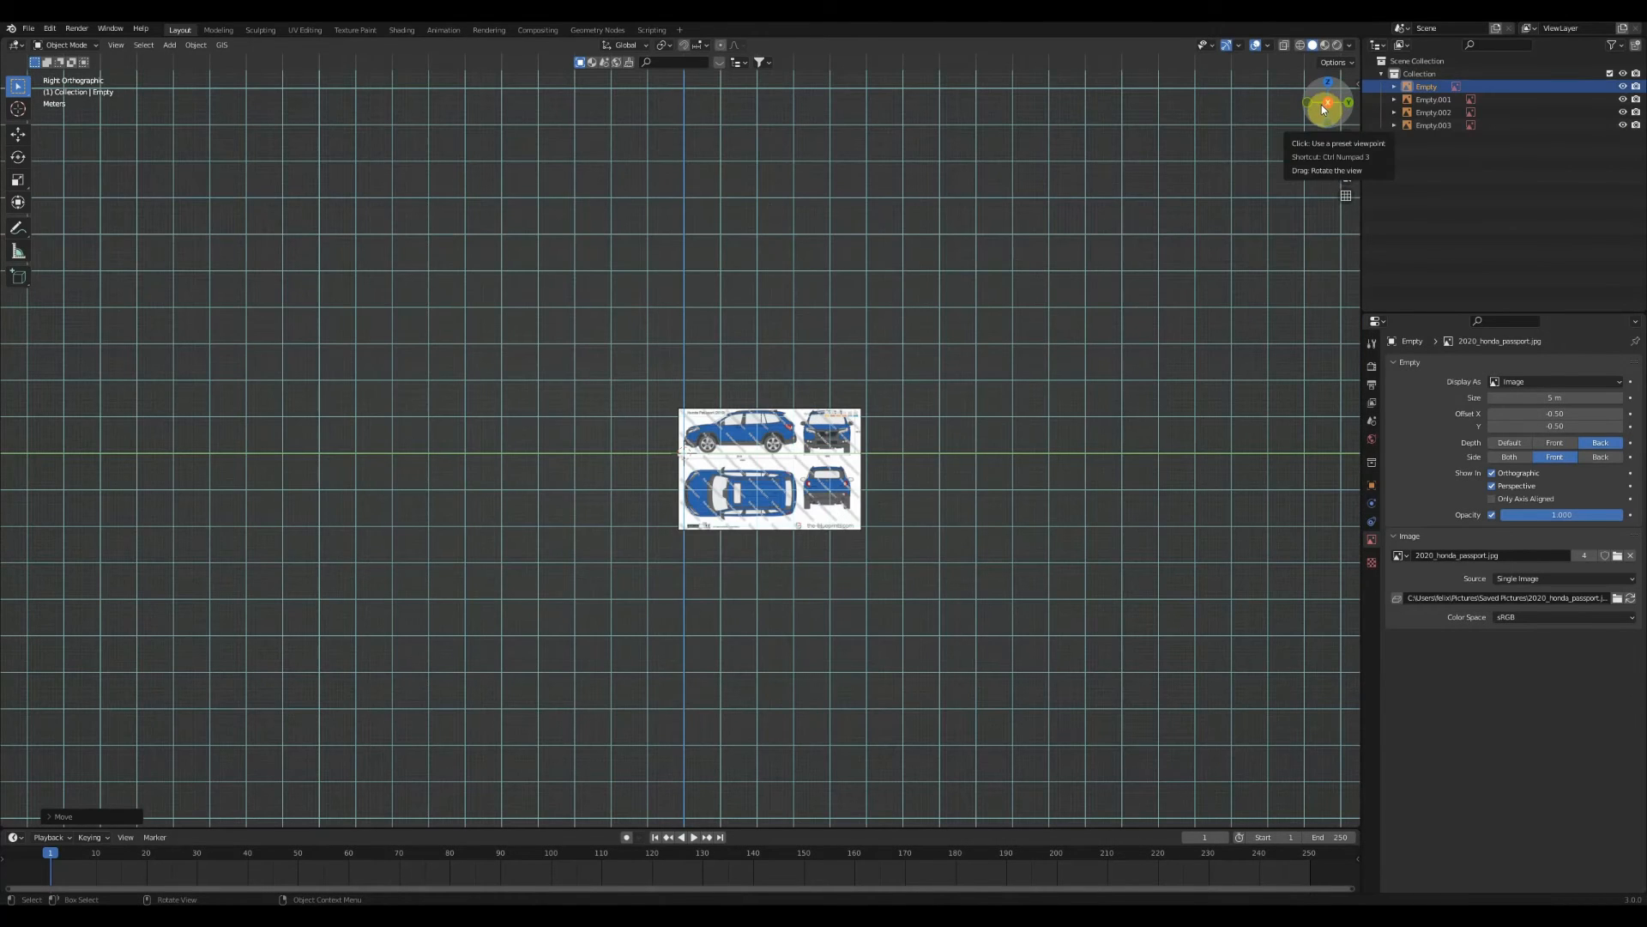
left_click_drag(1328, 101, 1331, 86)
left_click(1331, 86)
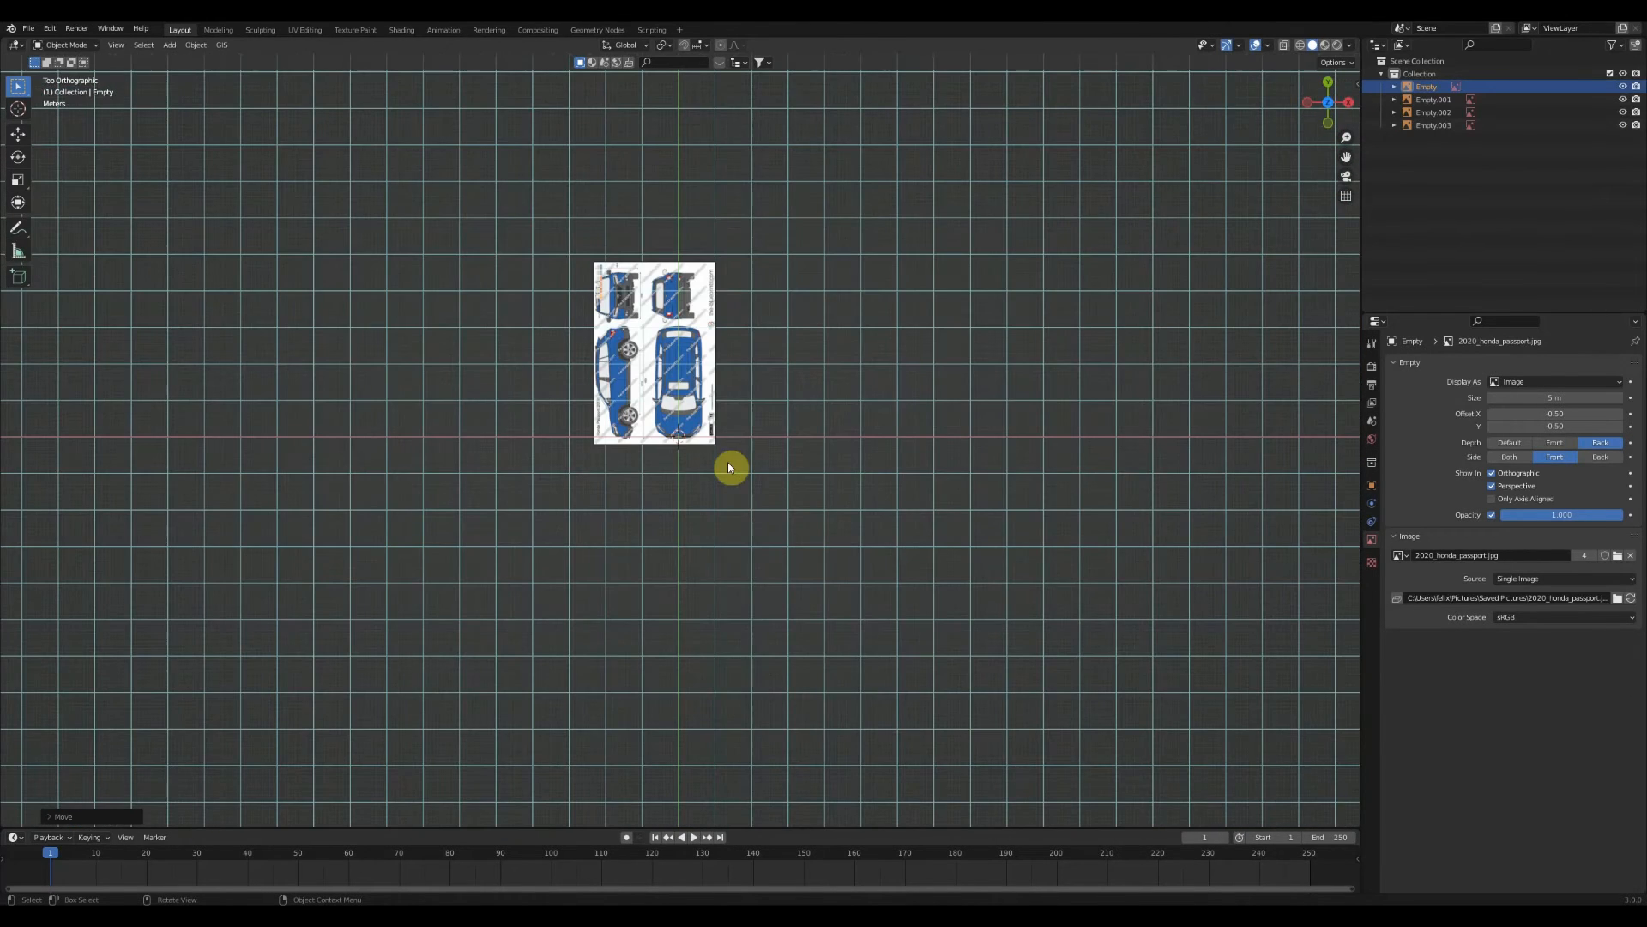